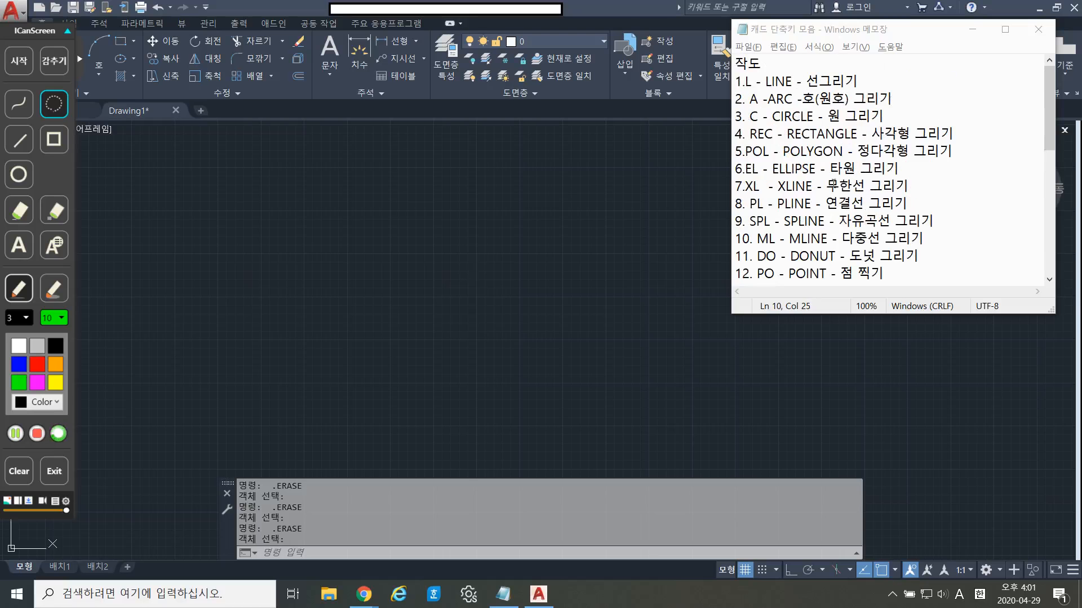
Review the drawing and edit-mode shortcut lists in the Notepad file, highlighting the object snap entry.
drag(767, 63, 734, 63)
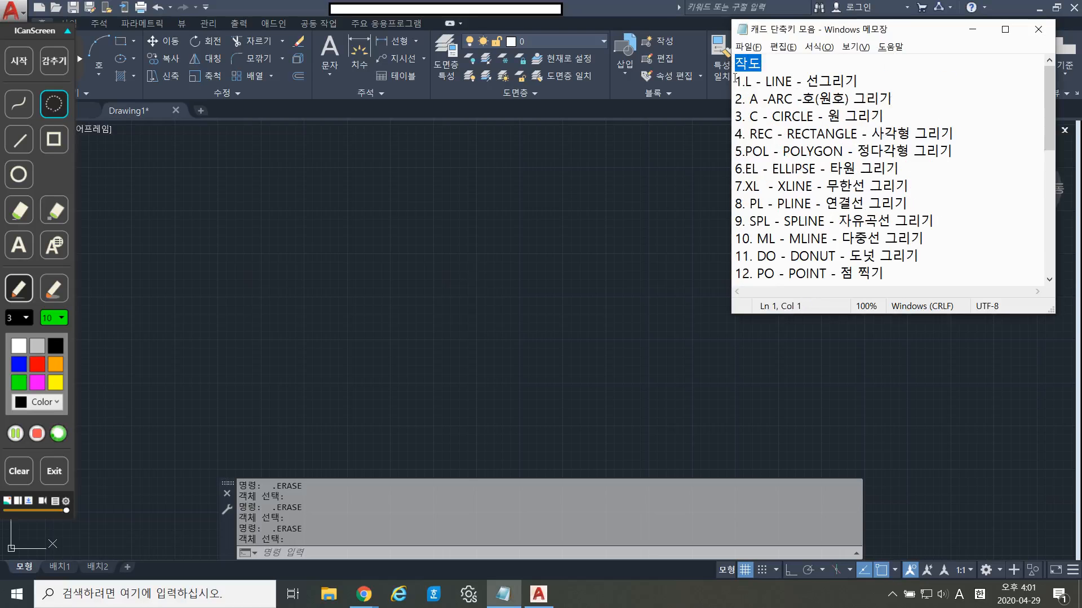
drag(735, 81, 892, 270)
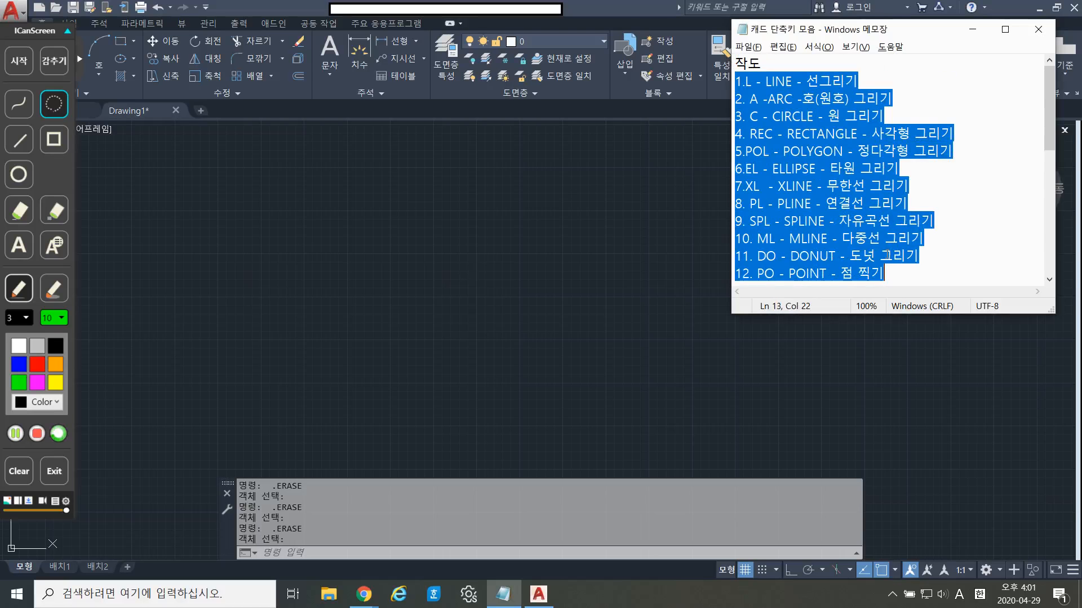
scroll(881, 241, down, 2)
scroll(881, 241, down, 2)
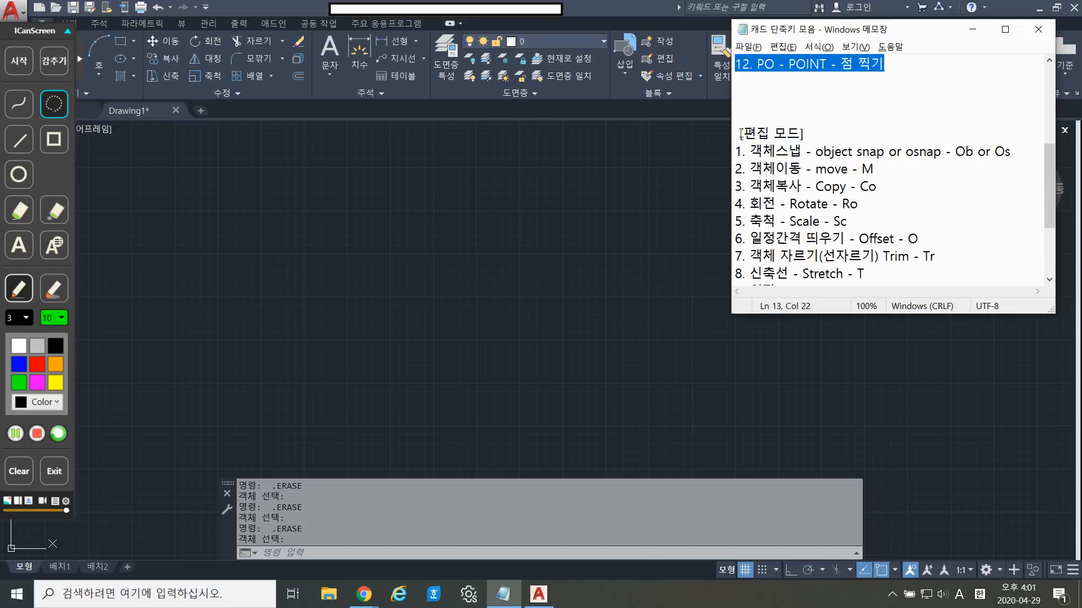
drag(740, 133, 807, 131)
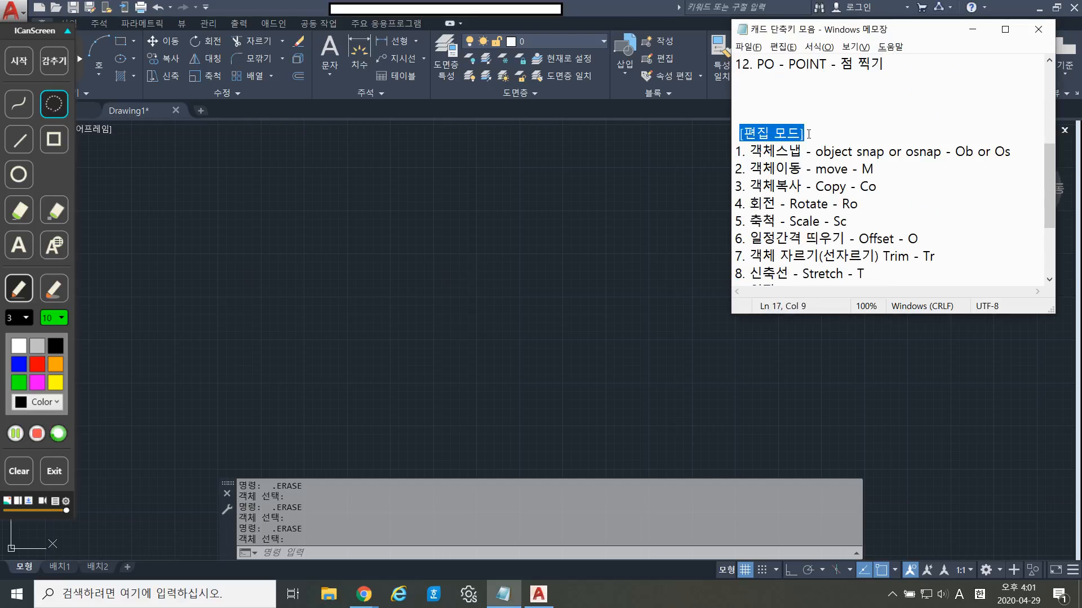
scroll(842, 241, down, 3)
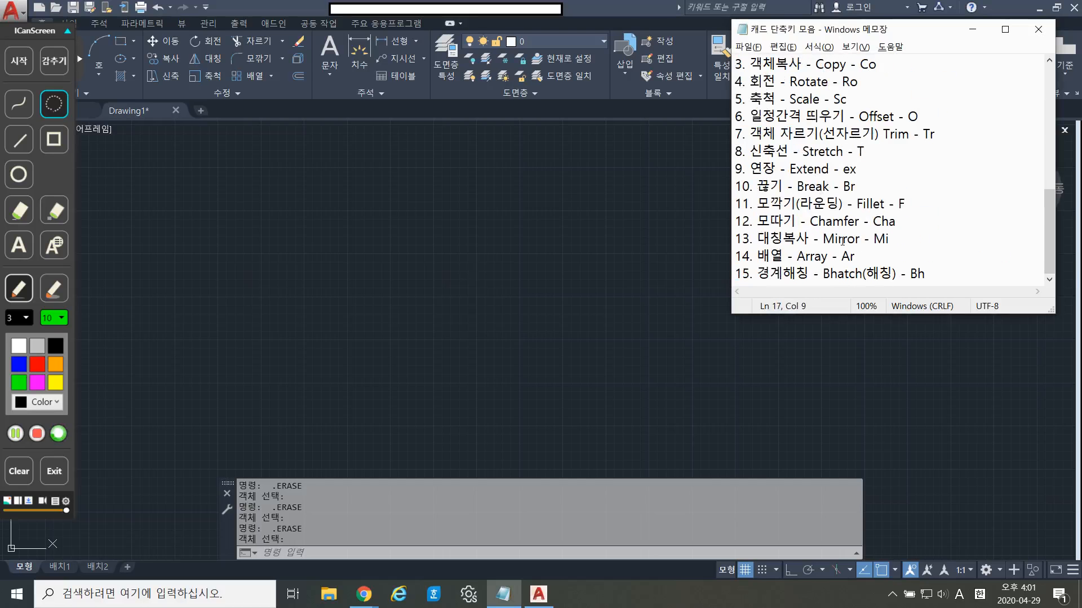
drag(950, 279, 839, 169)
scroll(763, 85, up, 1)
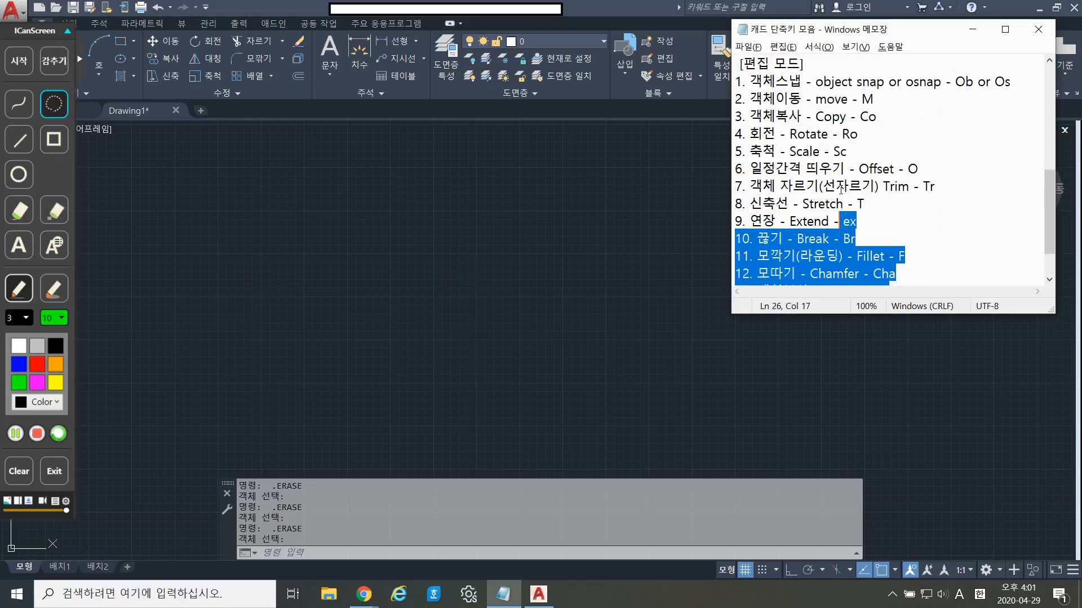
drag(738, 81, 947, 272)
click(946, 272)
scroll(946, 272, up, 2)
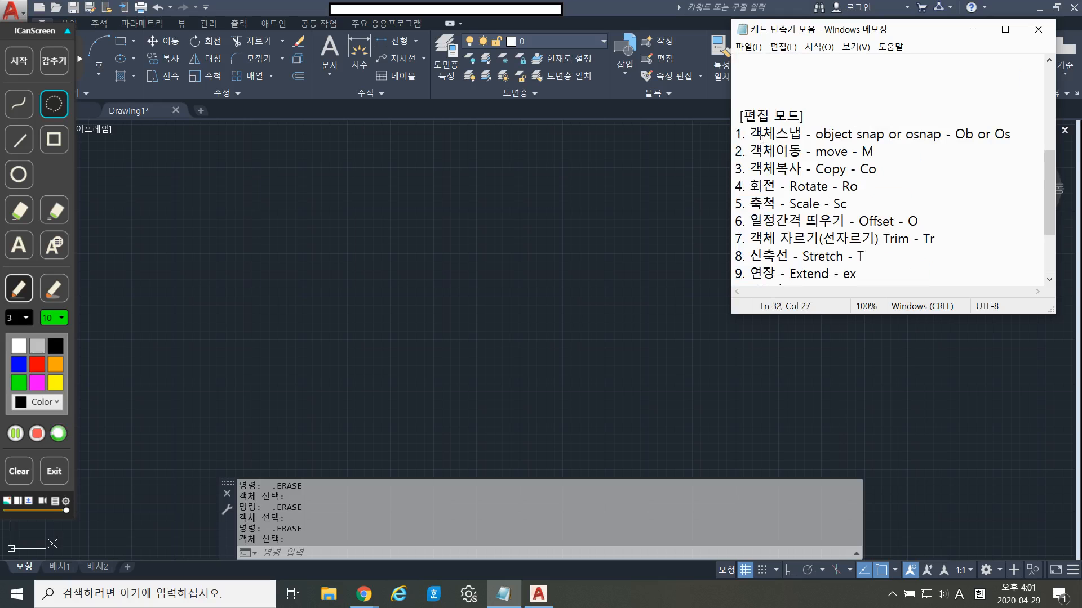
drag(749, 135, 942, 135)
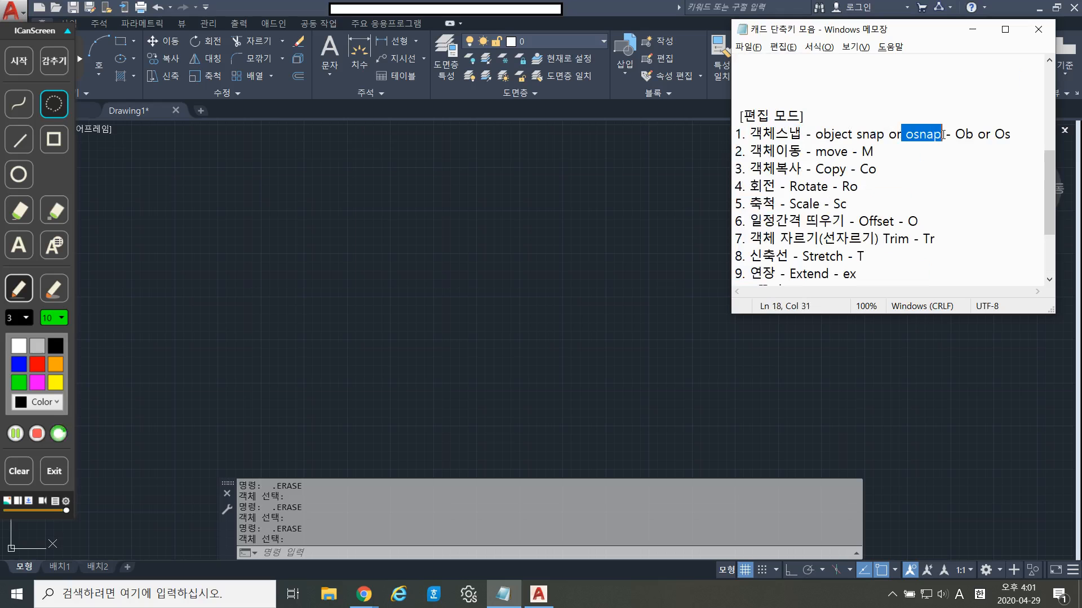
Switch to AutoCAD and draw a circle by centre and radius in the middle of the empty drawing.
click(577, 273)
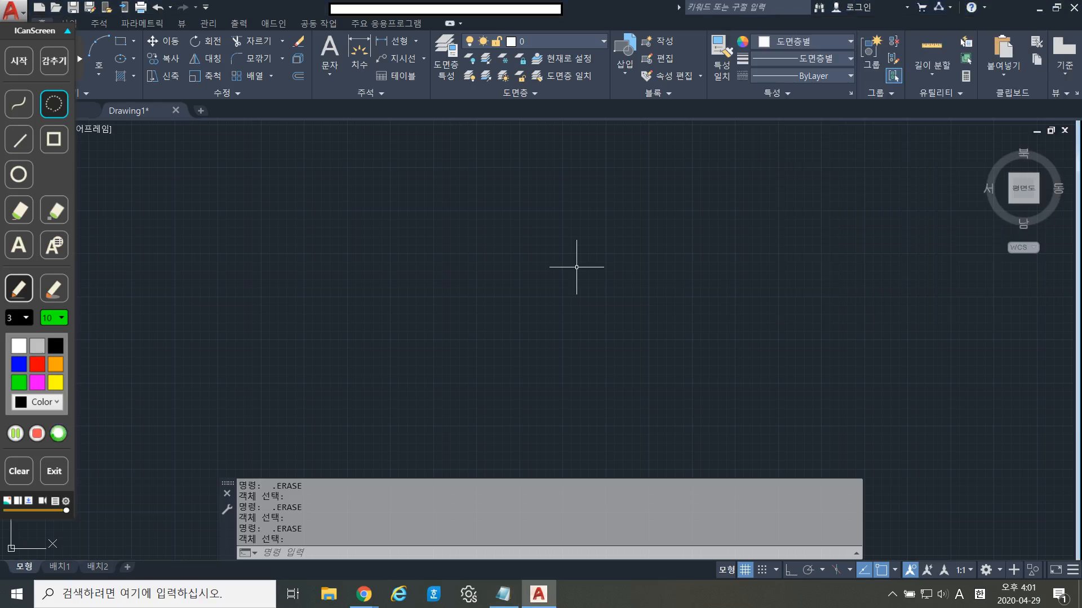
text(c)
key(Return)
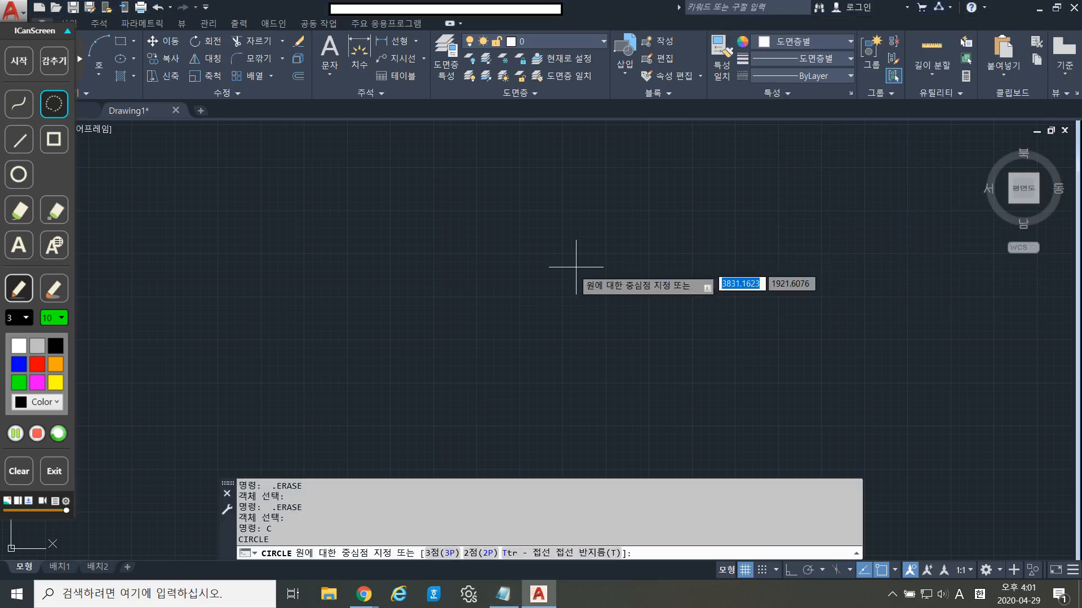
click(451, 272)
click(493, 332)
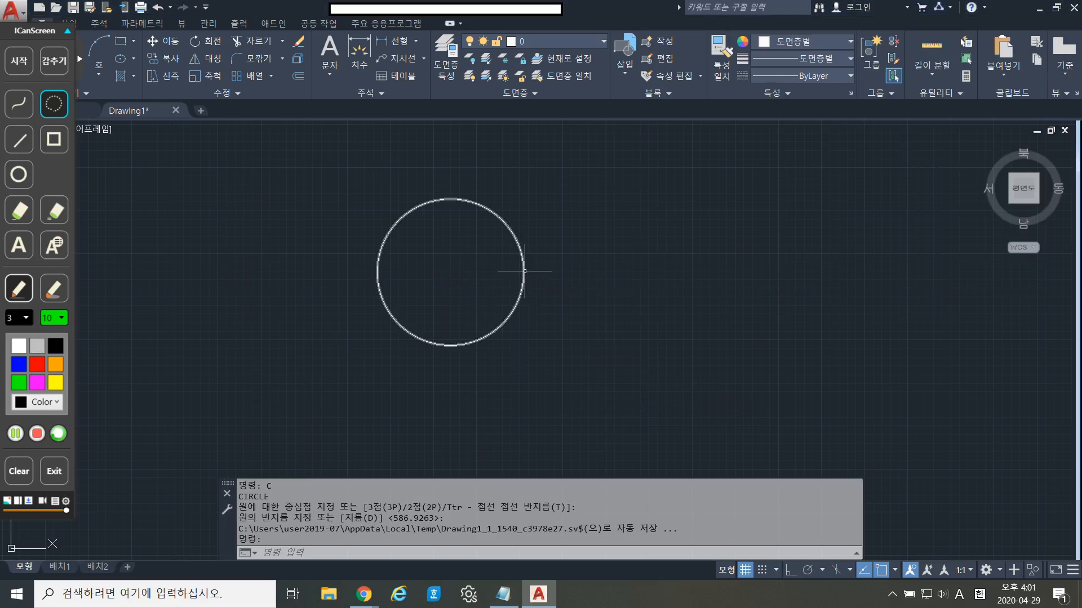
Start a line, mark the circle's centre-to-quadrant directions and the quadrant snap label with red pen strokes, and cancel the line.
text(l)
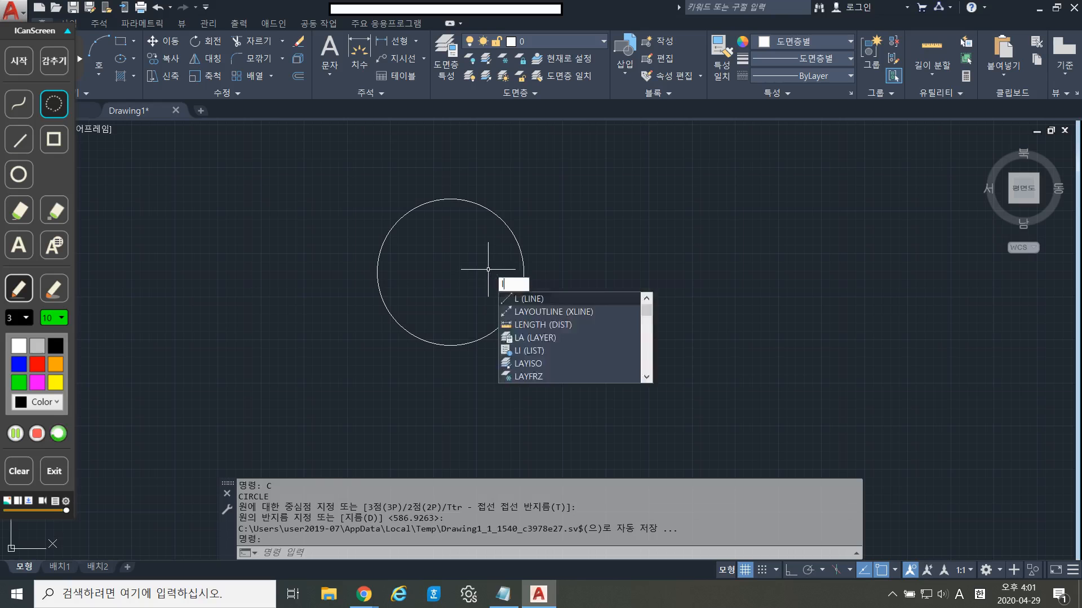
key(Return)
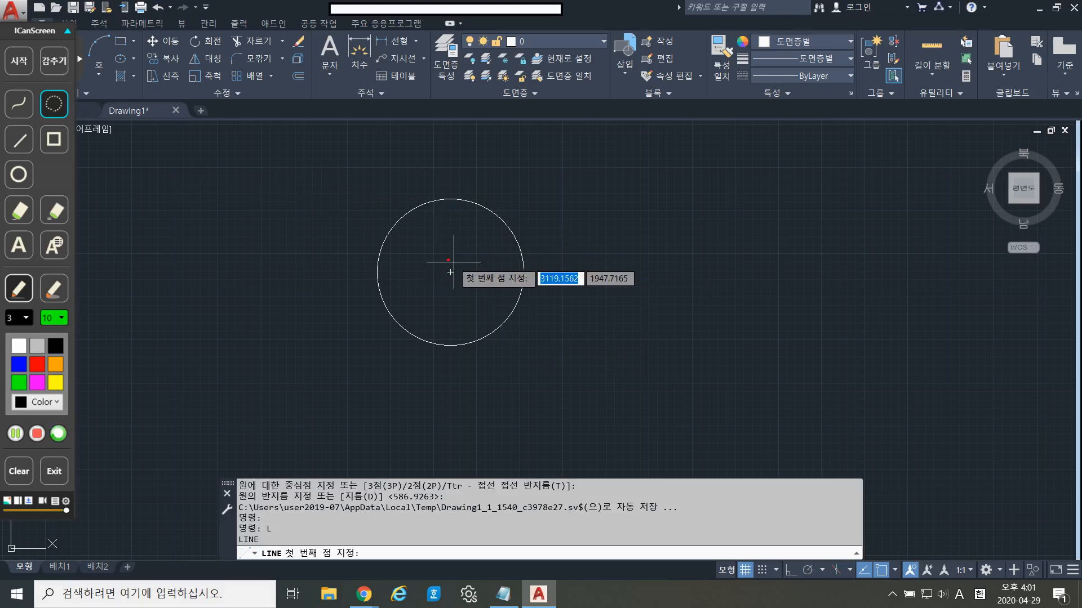
drag(449, 272, 449, 197)
drag(450, 272, 389, 272)
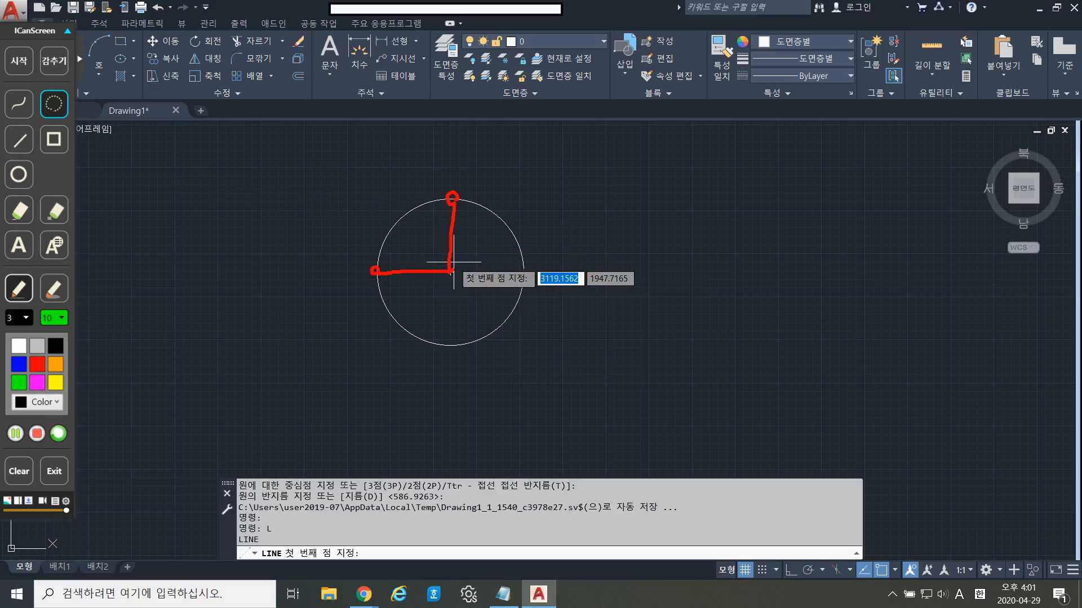
drag(452, 280, 450, 348)
drag(452, 273, 527, 268)
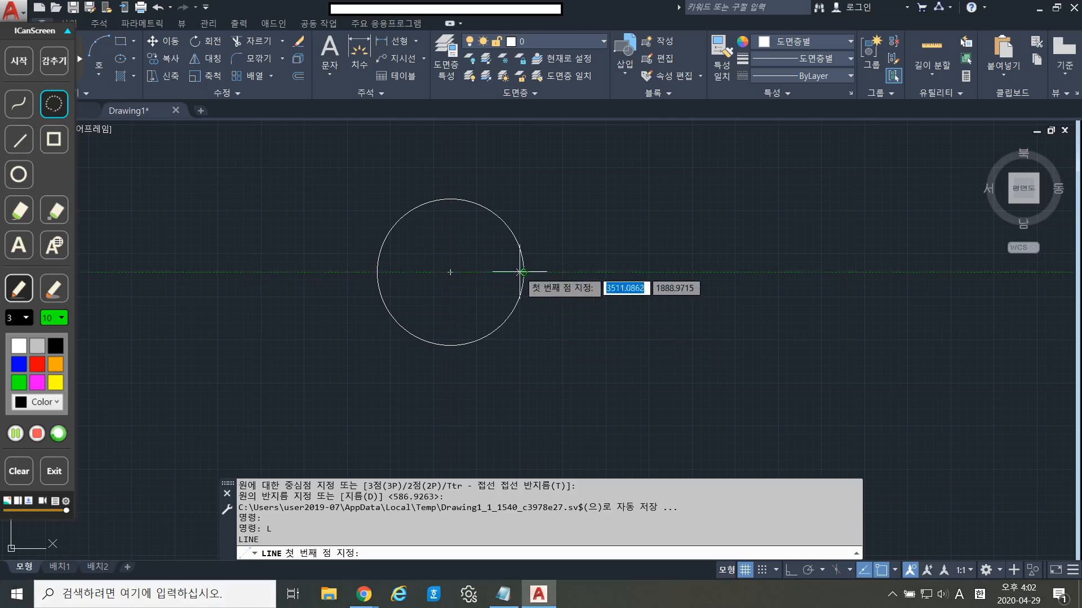
scroll(499, 271, up, 2)
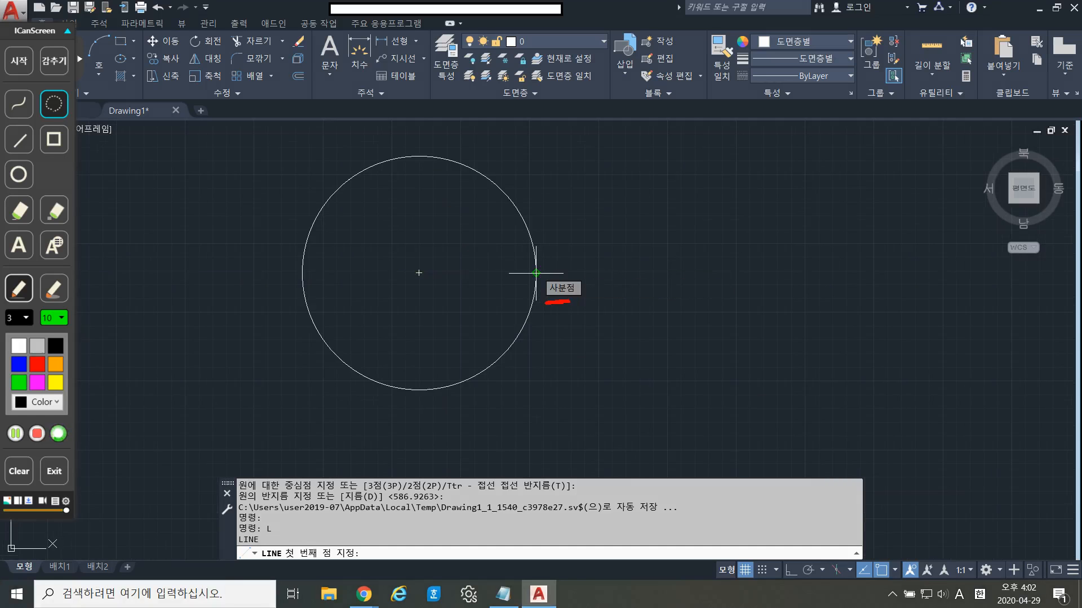
drag(569, 301, 581, 299)
key(Escape)
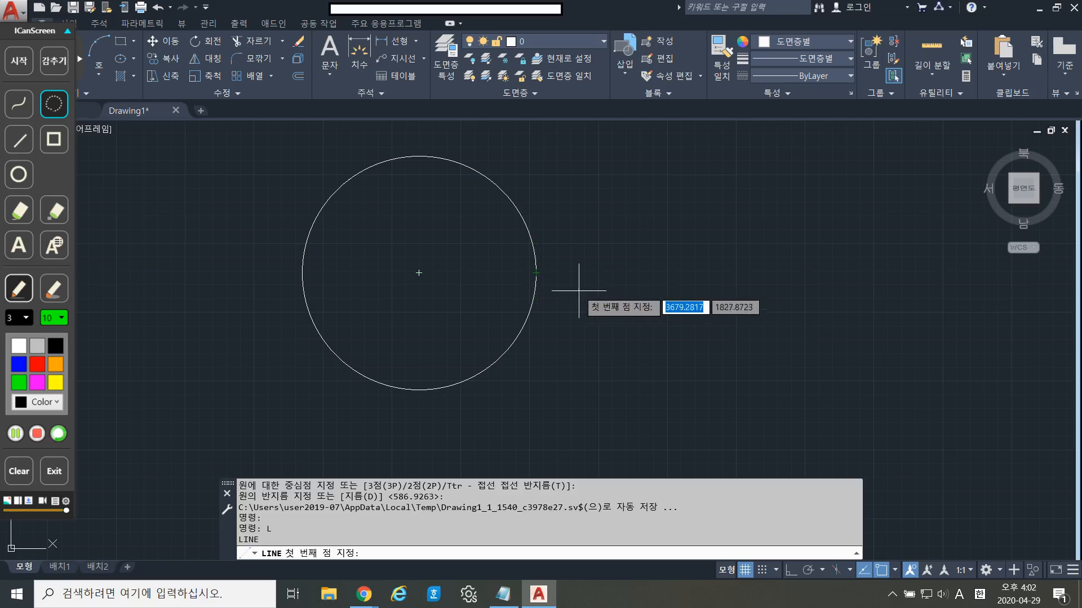
key(Escape)
Turn object snap off and draw a near-vertical line downward from the circle's right edge by eye.
key(F3)
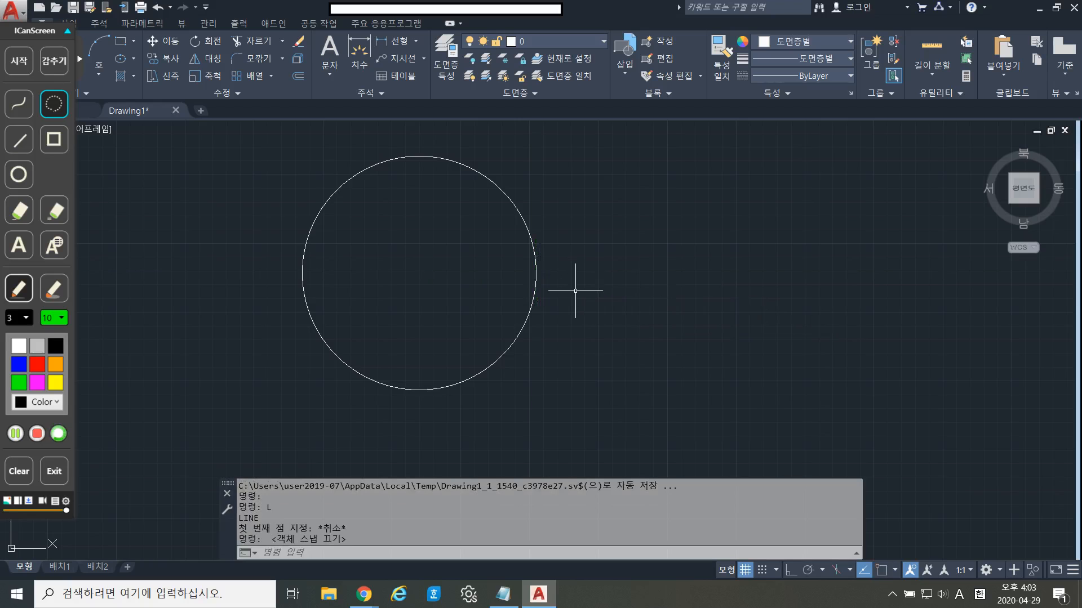
text(L)
key(Return)
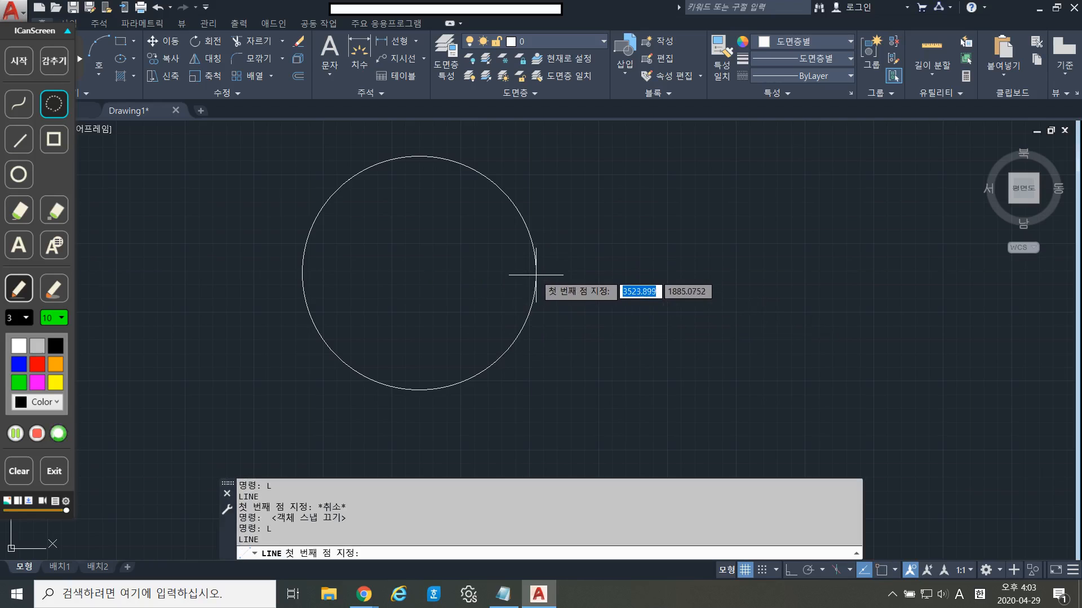
scroll(535, 275, up, 4)
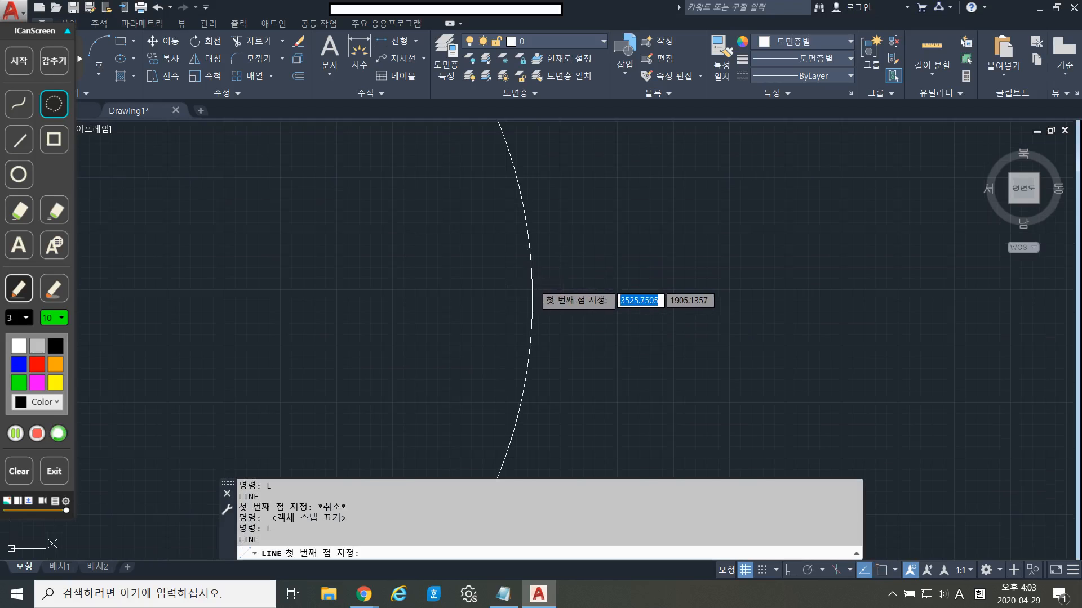
click(531, 284)
scroll(536, 379, down, 5)
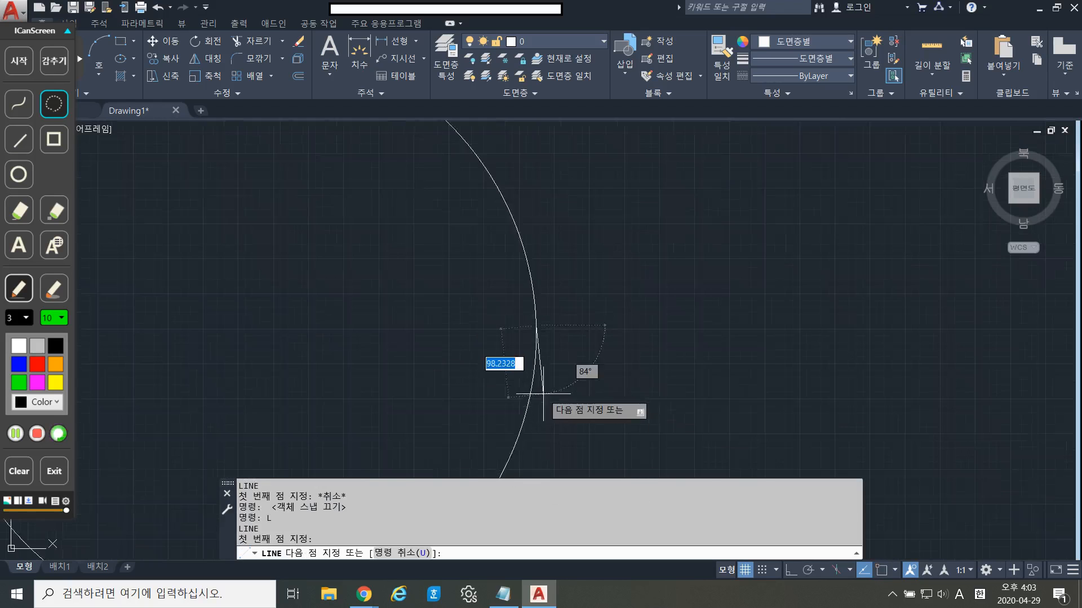
click(542, 449)
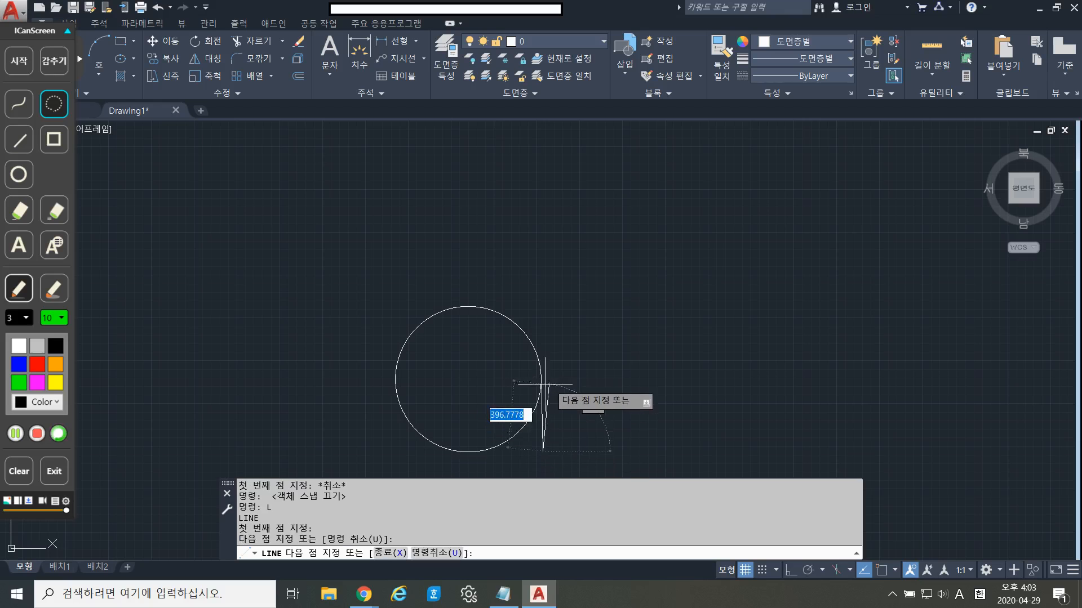
key(Return)
Examine up close how the line's start meets the circle's right edge.
scroll(550, 374, up, 10)
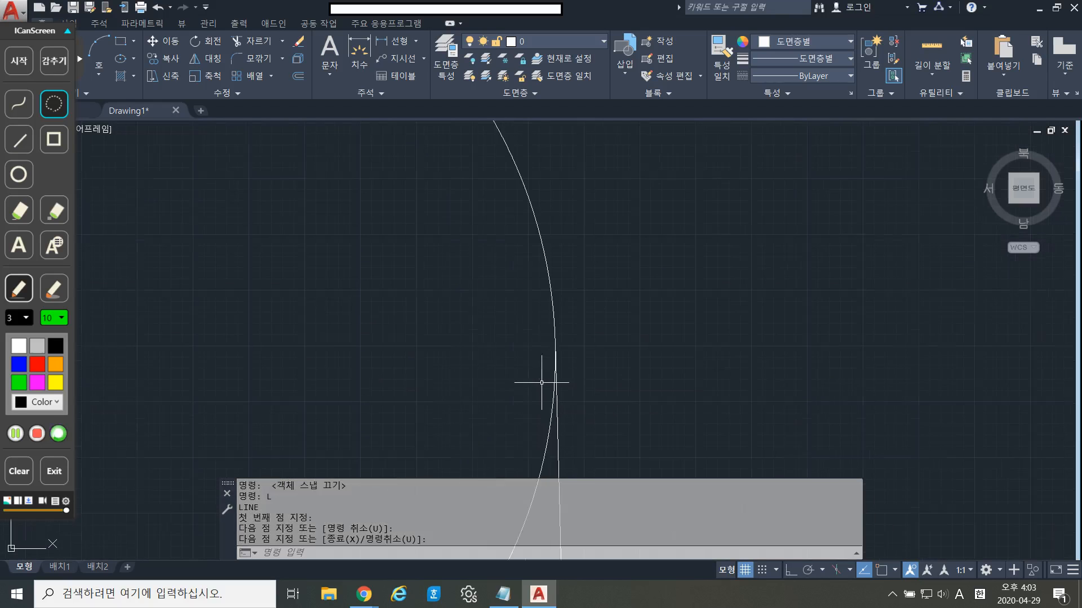
middle_drag(517, 191, 481, 462)
scroll(507, 372, up, 5)
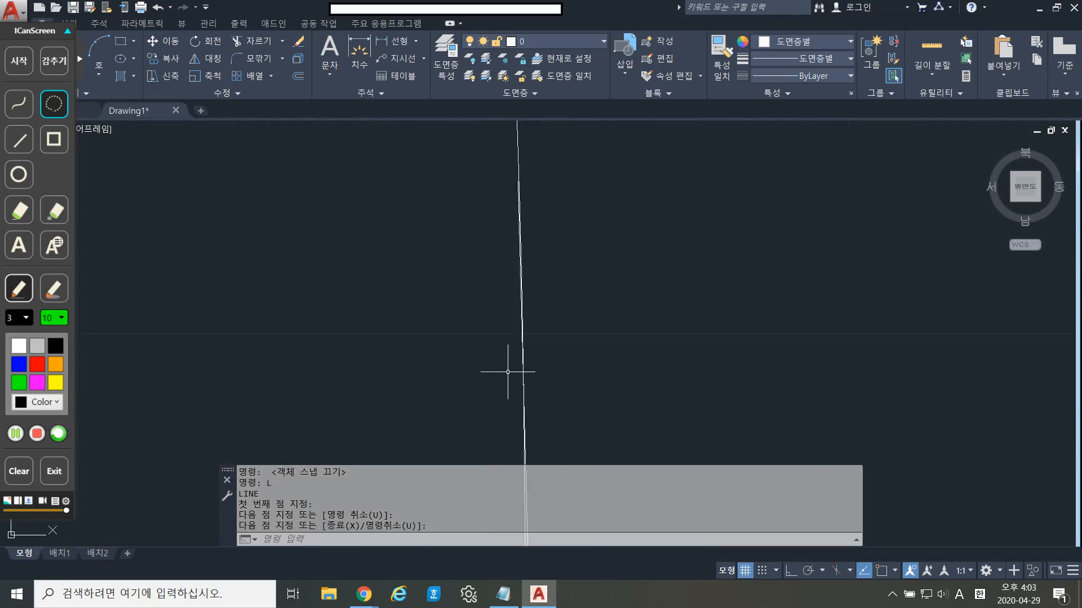
scroll(534, 341, up, 4)
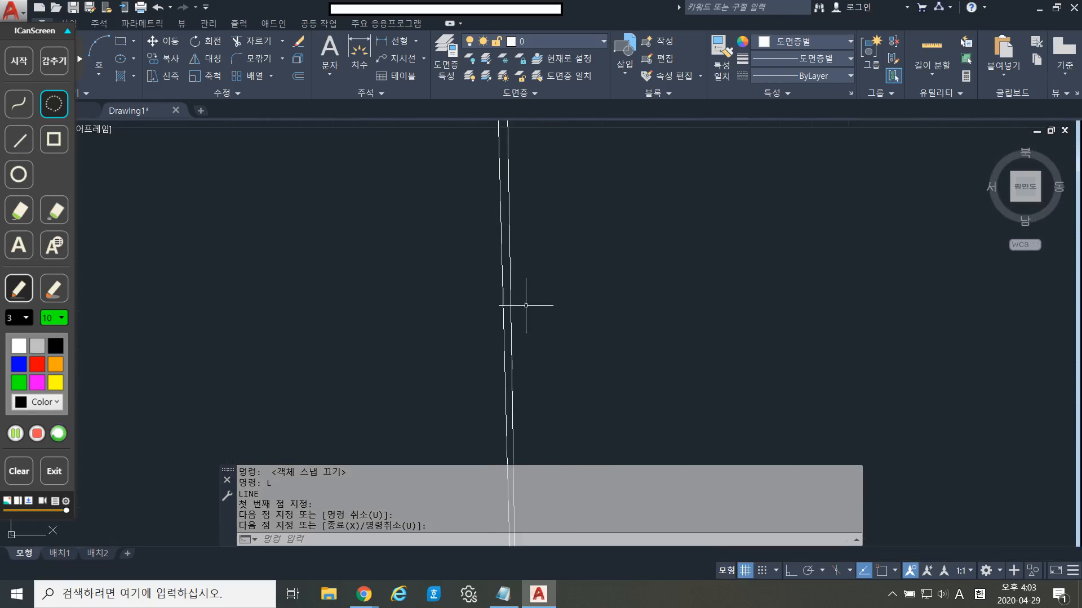
scroll(507, 276, up, 2)
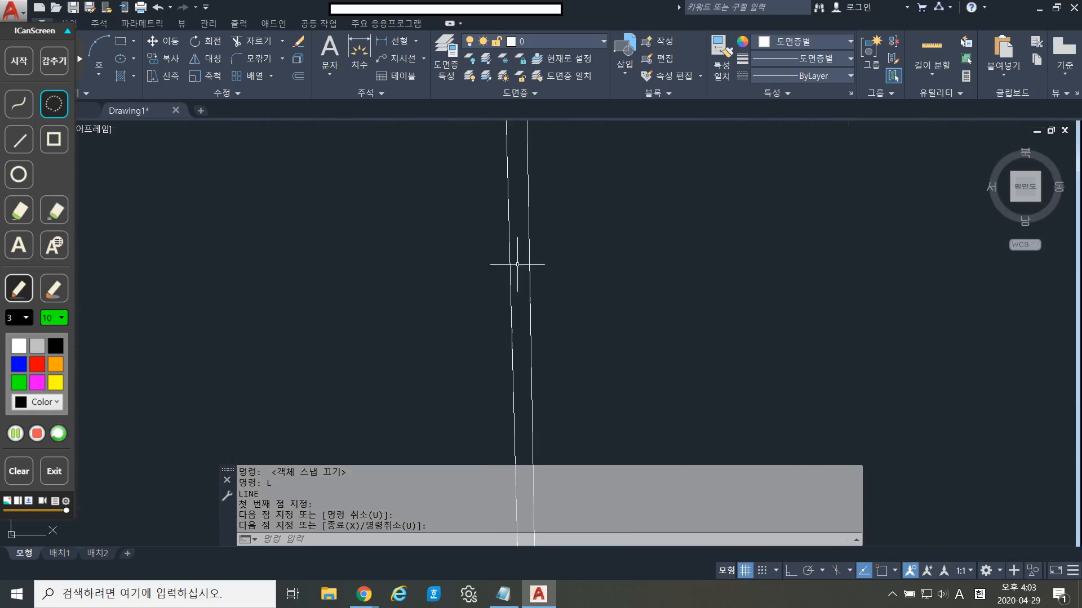
scroll(533, 249, up, 1)
scroll(535, 252, down, 6)
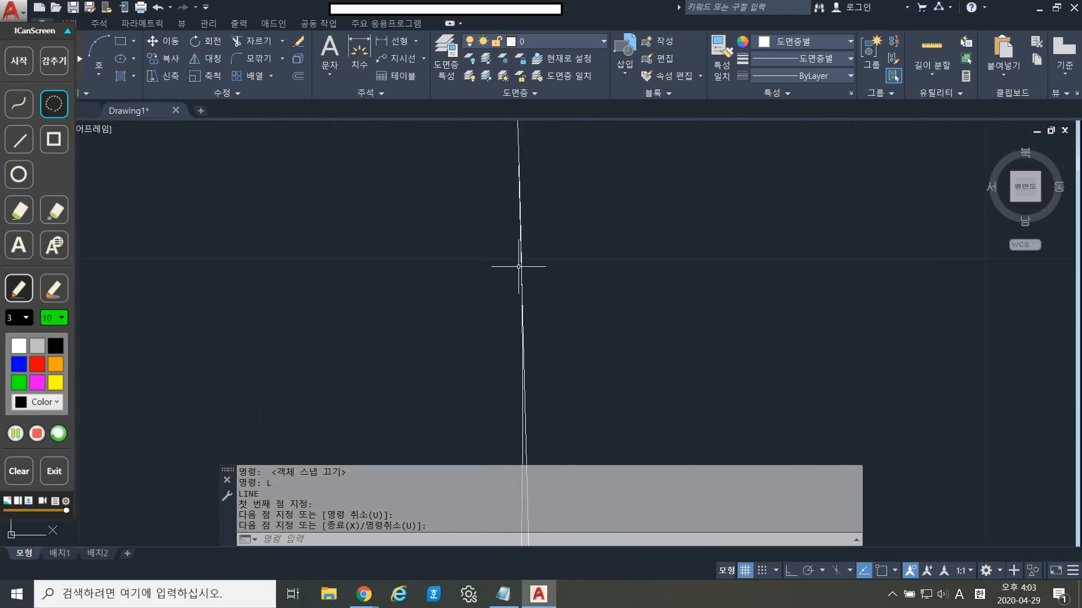
Delete the line drawn by eye beside the circle.
key(Return)
click(580, 417)
click(514, 393)
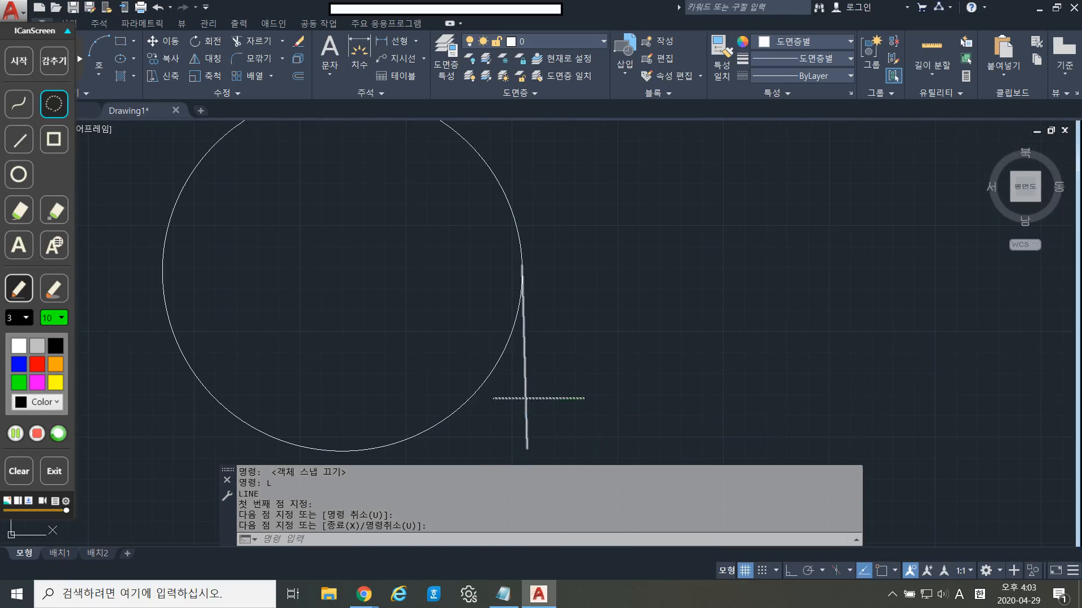
key(Delete)
With object snap turned on, draw a vertical line downward from the circle's right quadrant point.
text(L)
key(Return)
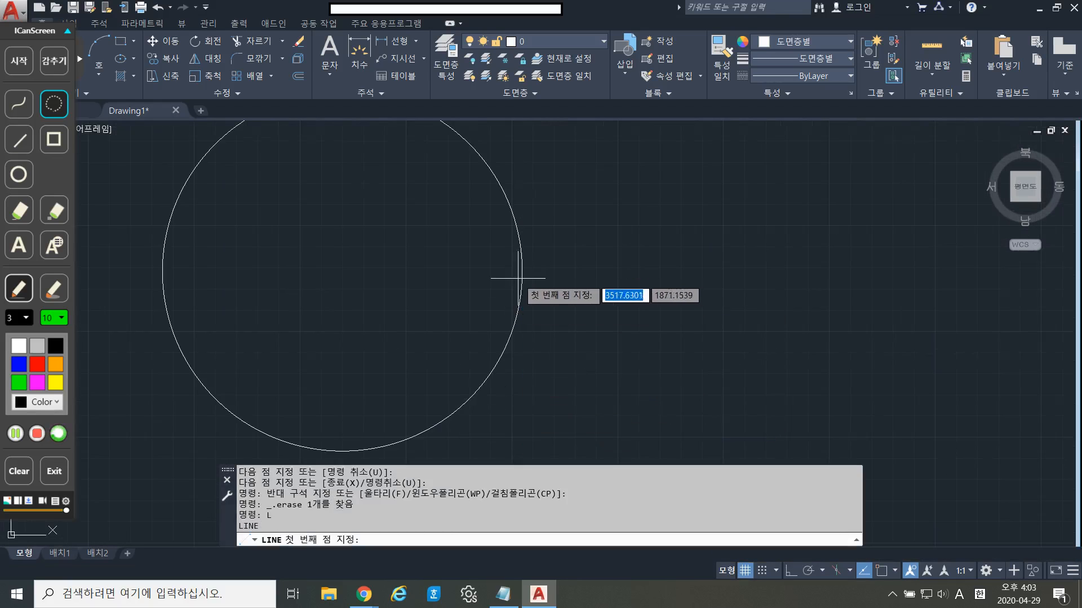
key(F3)
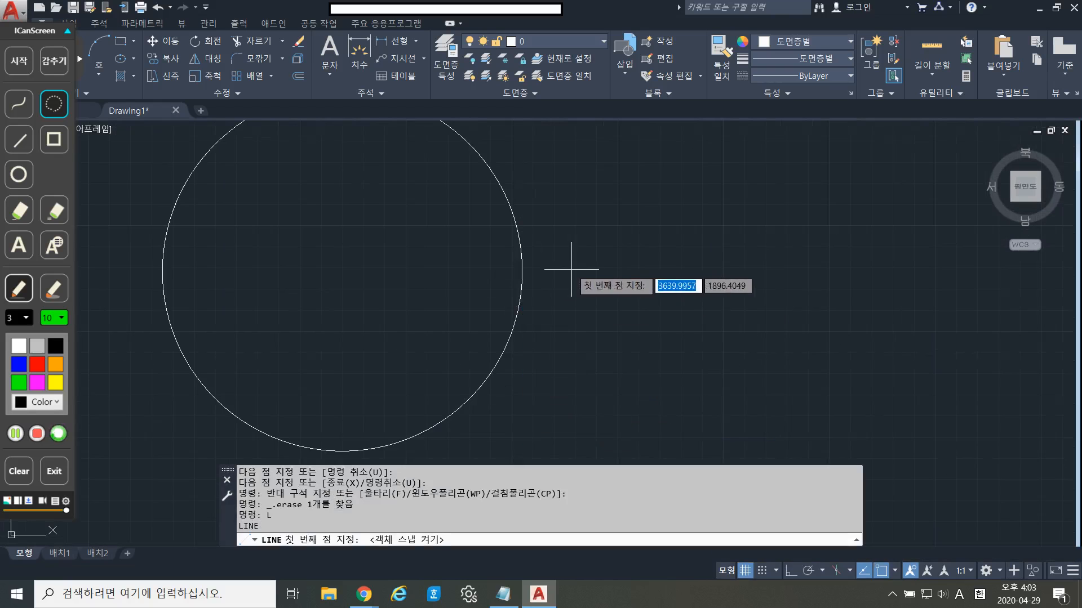
click(522, 271)
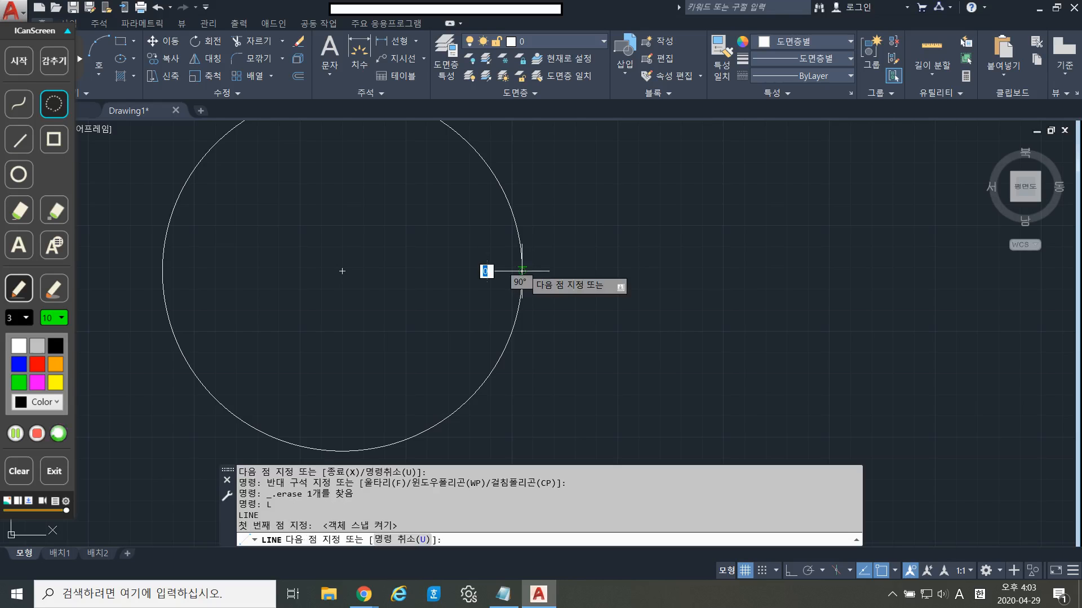
click(521, 405)
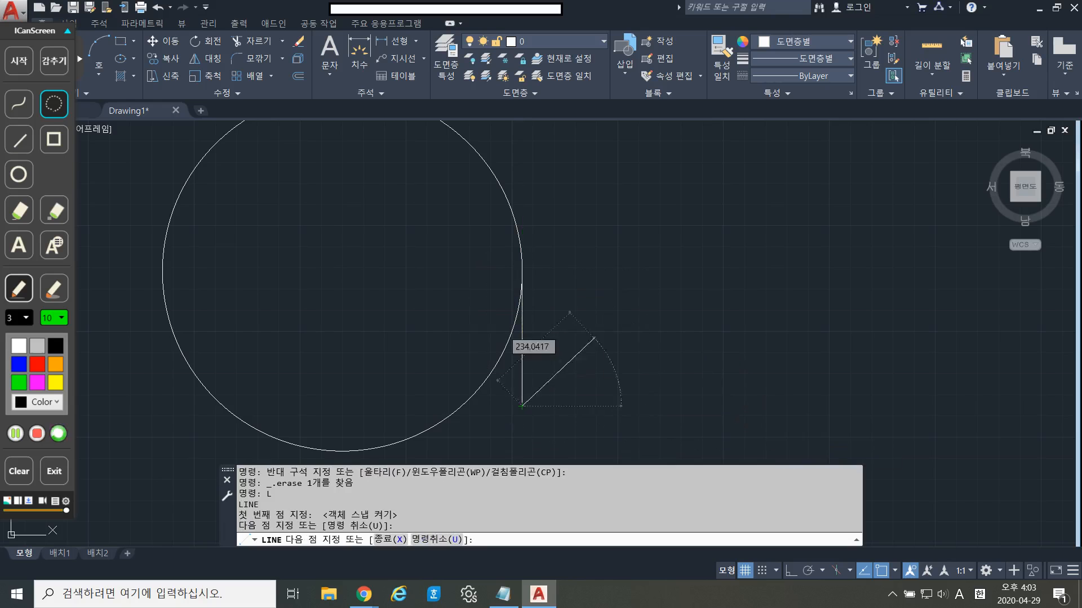
key(Escape)
scroll(581, 312, down, 2)
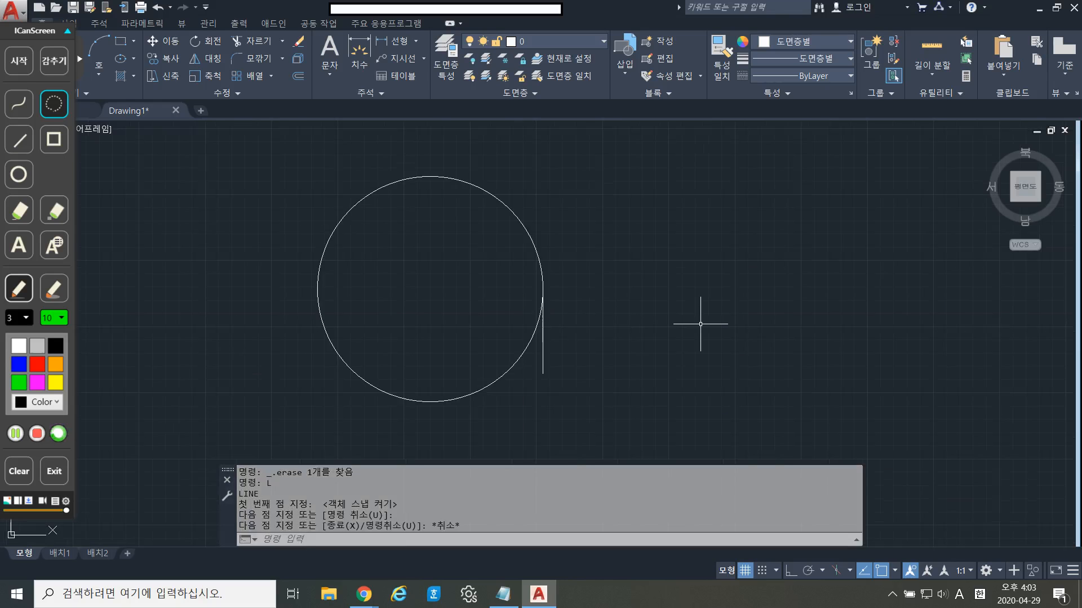
text(OS)
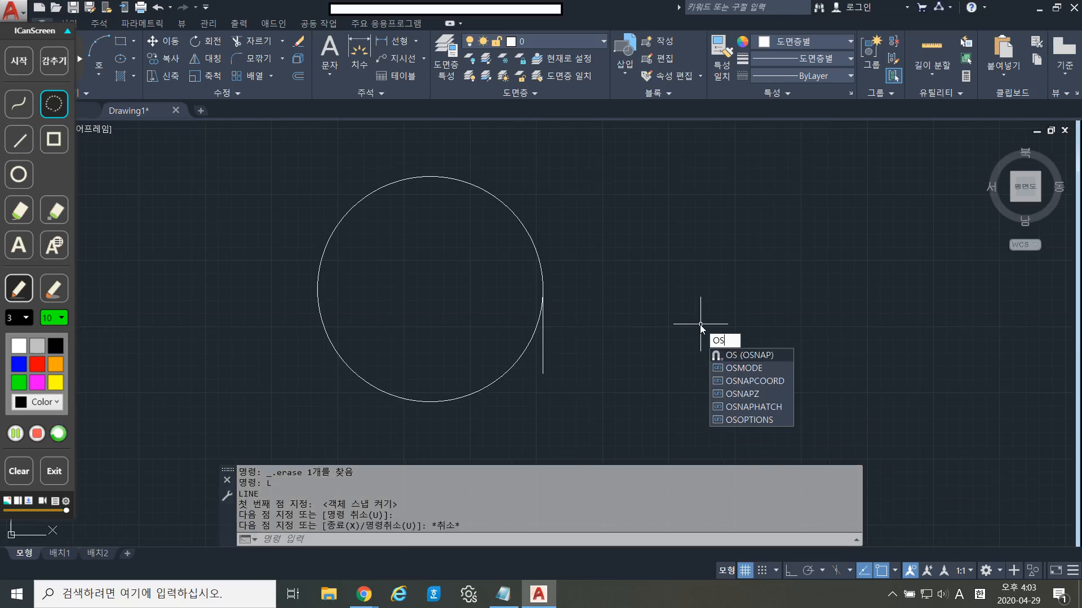
key(BackSpace)
key(BackSpace)
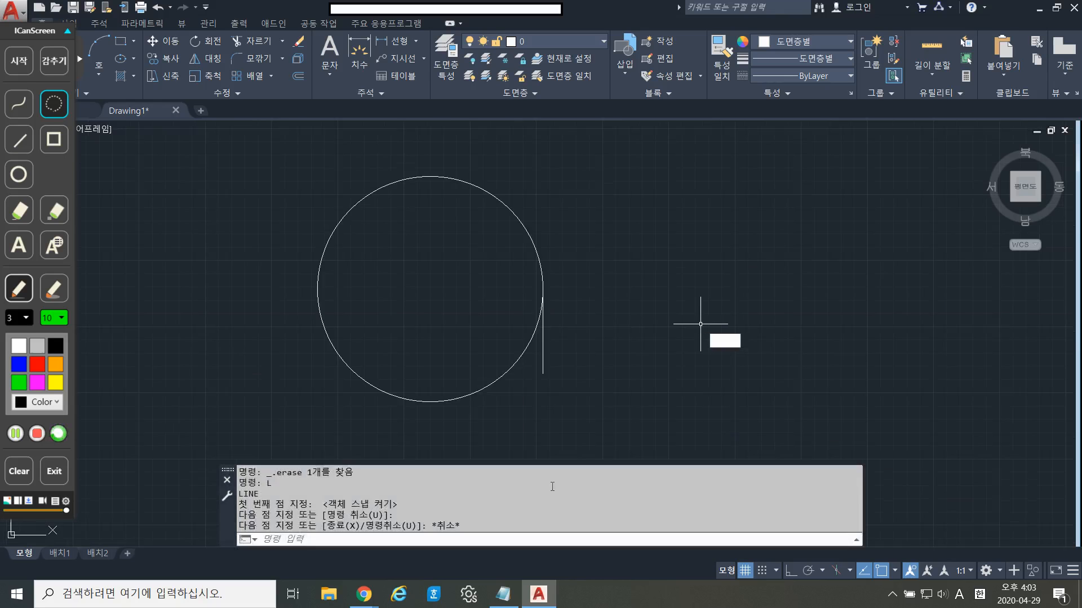
Review the object snap entry and its Ob and Os shortcuts in the Notepad shortcut list, returning to the AutoCAD drawing.
click(503, 594)
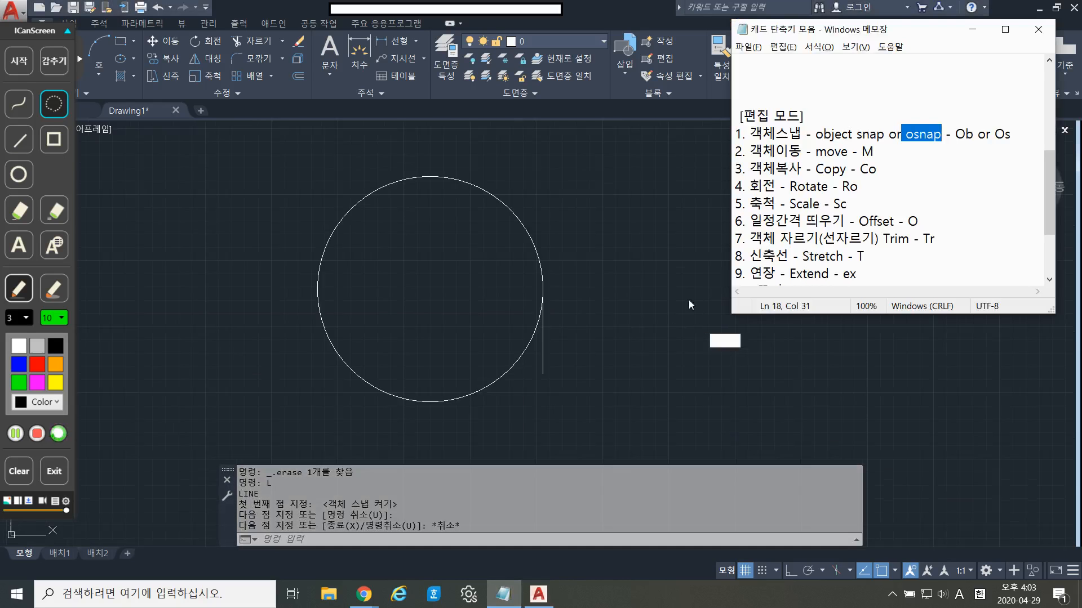
drag(815, 134, 942, 134)
click(816, 135)
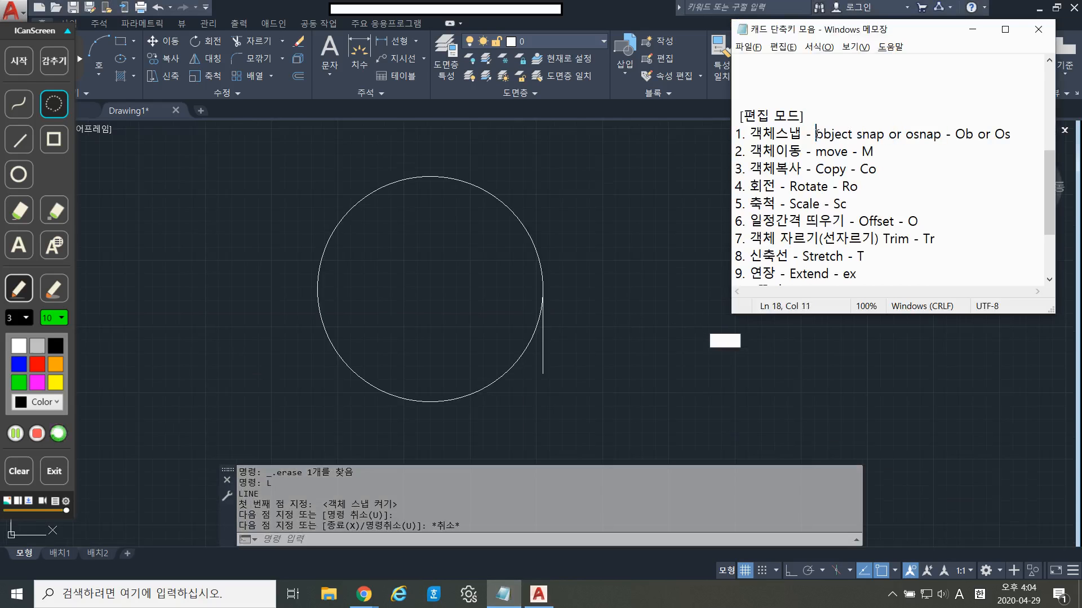
drag(815, 134, 831, 134)
drag(955, 134, 919, 134)
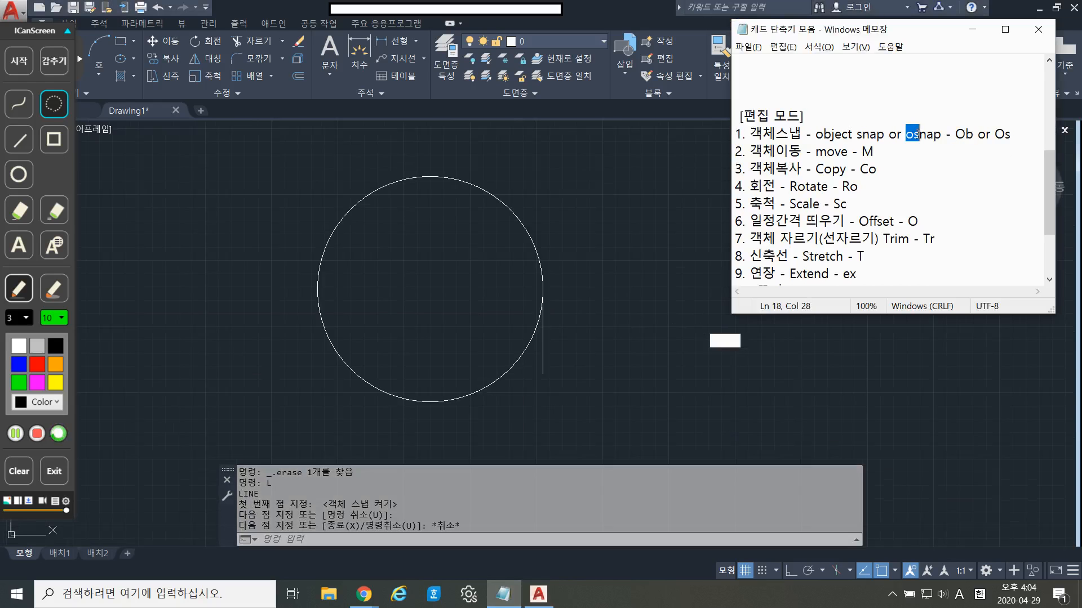
click(651, 347)
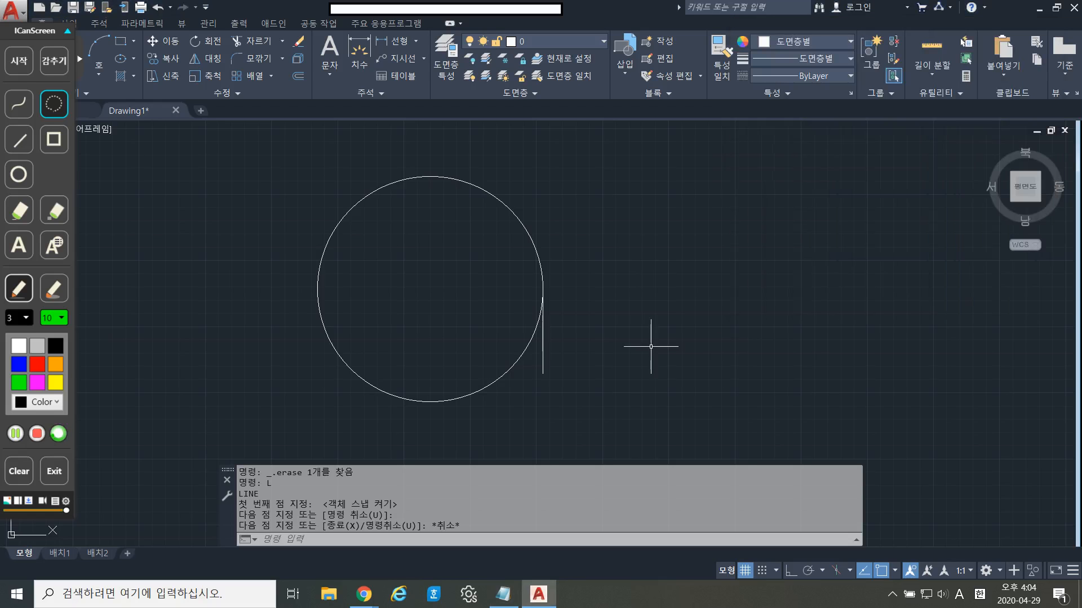
Open the object snap settings with OS and underline the modes from Endpoint through Intersection in red.
key(Escape)
text(OS)
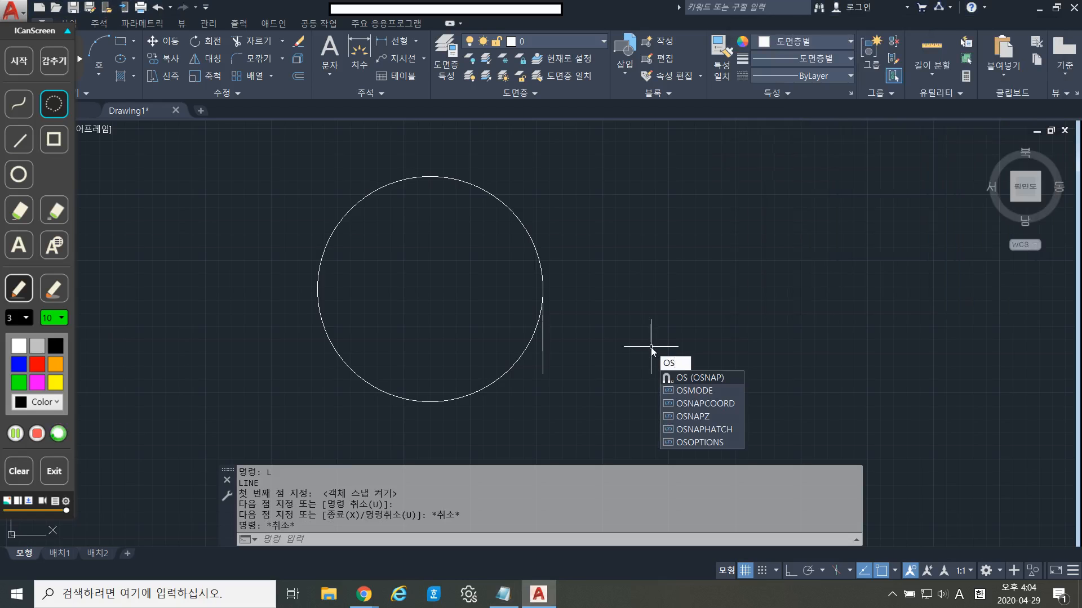
key(Return)
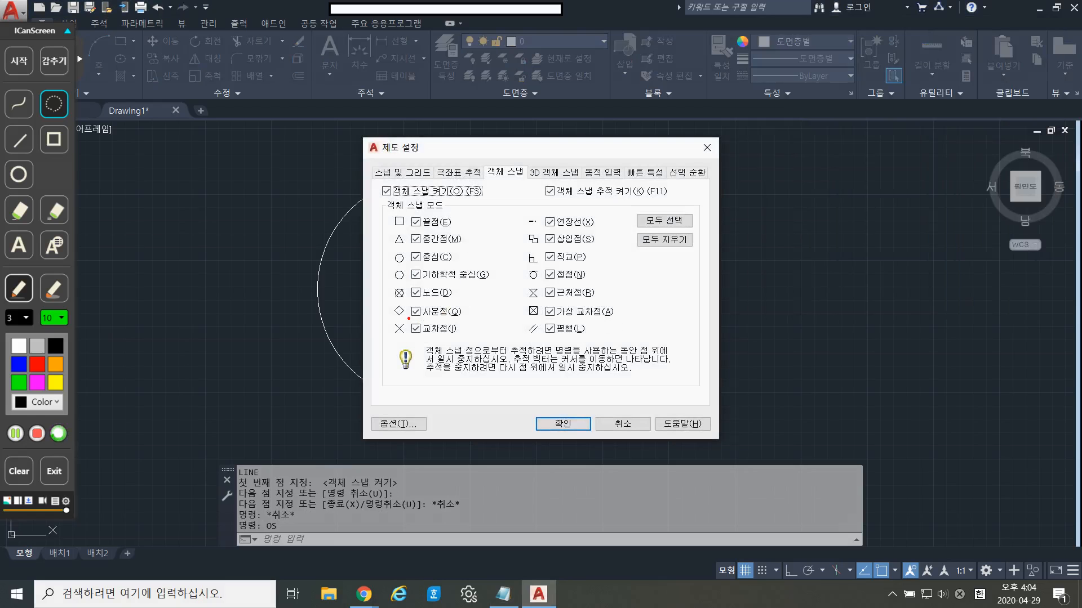
drag(415, 319, 461, 322)
mouse_move(412, 230)
mouse_down()
mouse_move(453, 229)
mouse_move(448, 267)
mouse_move(467, 287)
mouse_up()
drag(401, 307, 459, 300)
drag(409, 339, 463, 341)
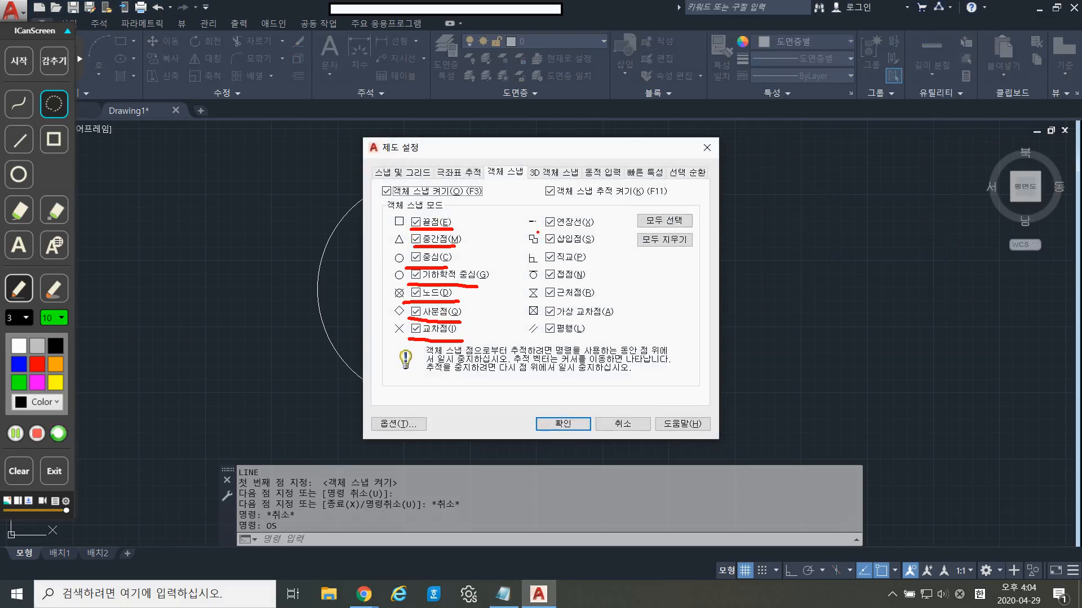
Underline the snap modes from Extension through Parallel and add red marks over the checkboxes, clearing all annotations when finished.
mouse_move(536, 231)
mouse_down()
mouse_move(578, 227)
mouse_move(592, 248)
mouse_up()
mouse_move(535, 268)
mouse_down()
mouse_move(581, 265)
mouse_move(548, 284)
mouse_move(576, 282)
mouse_move(591, 299)
mouse_up()
drag(534, 320, 603, 320)
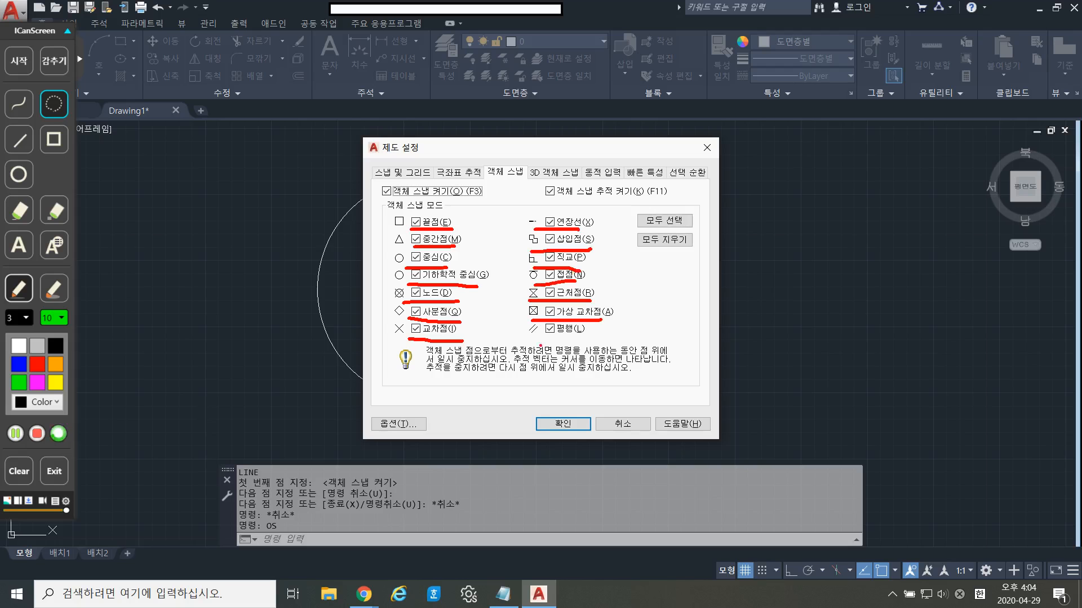
drag(525, 337, 586, 336)
drag(409, 254, 429, 249)
drag(411, 289, 421, 290)
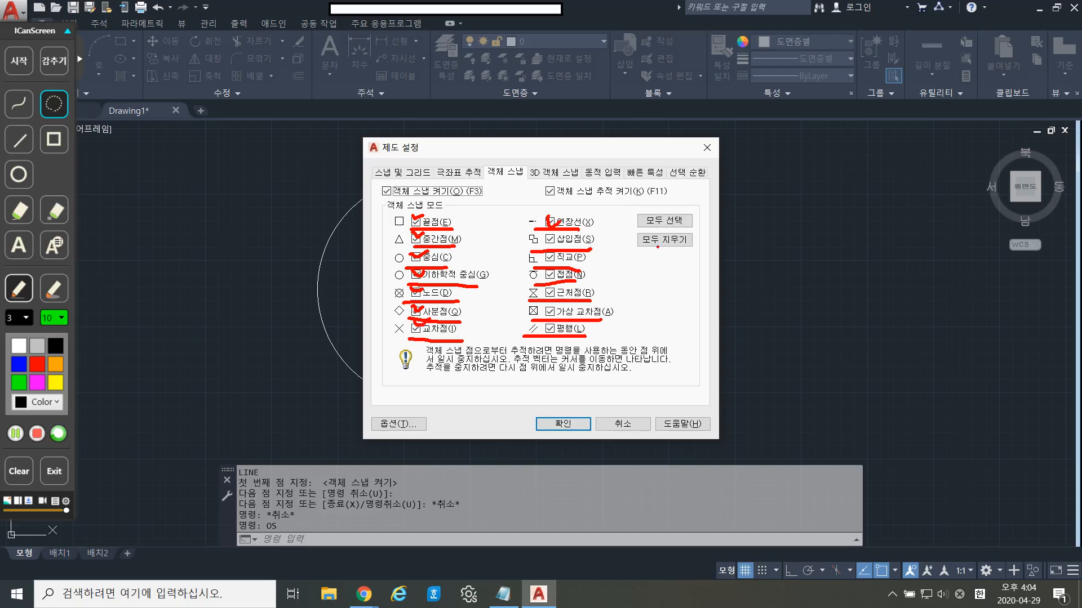
key(Escape)
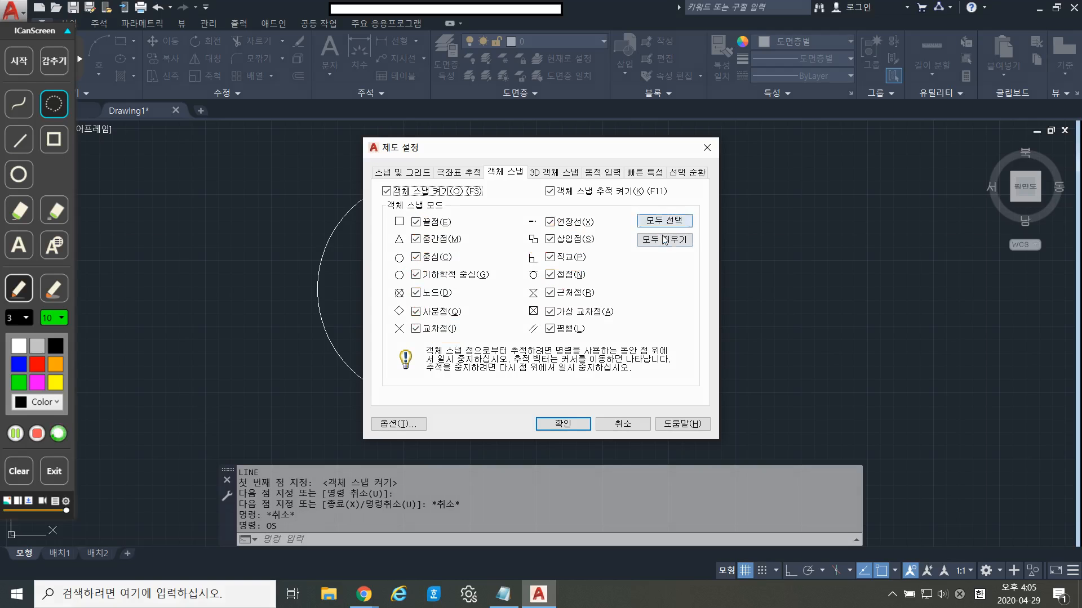
Clear all object snap modes, select them all again, and confirm the drafting settings.
click(665, 239)
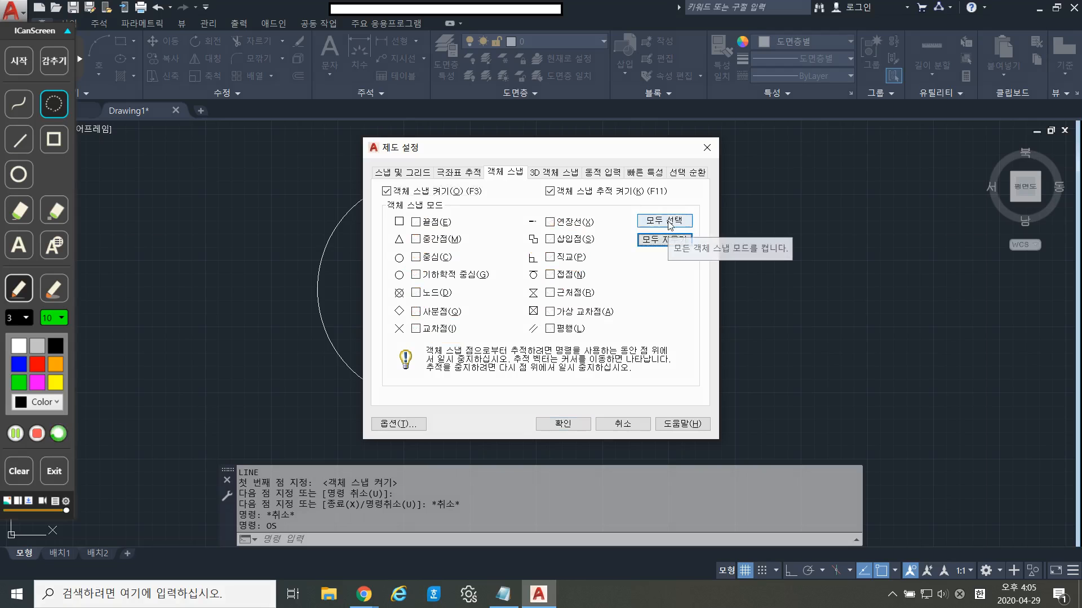
click(668, 222)
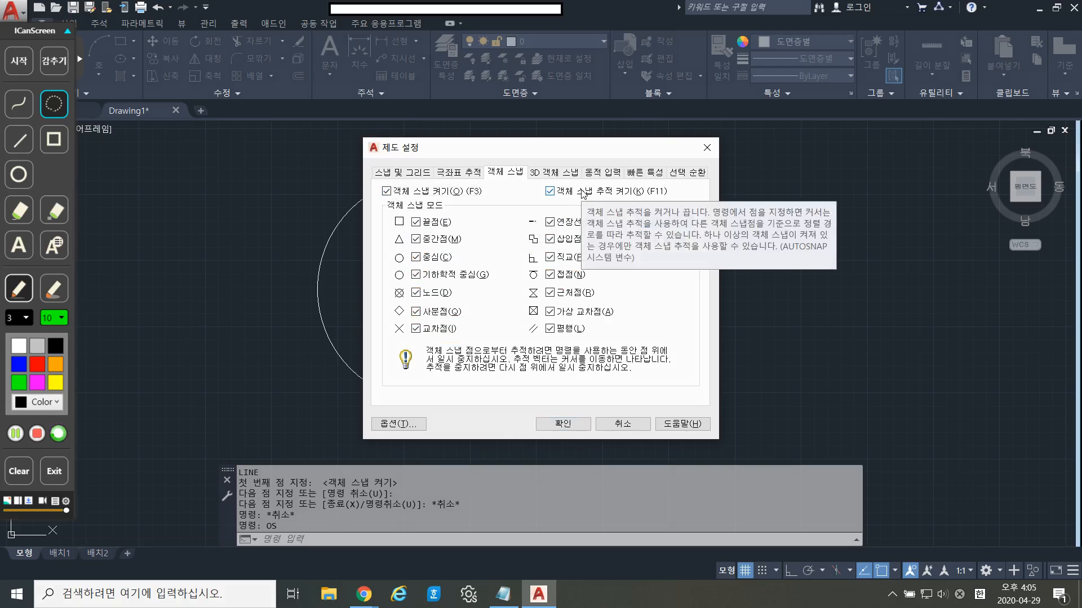
click(540, 423)
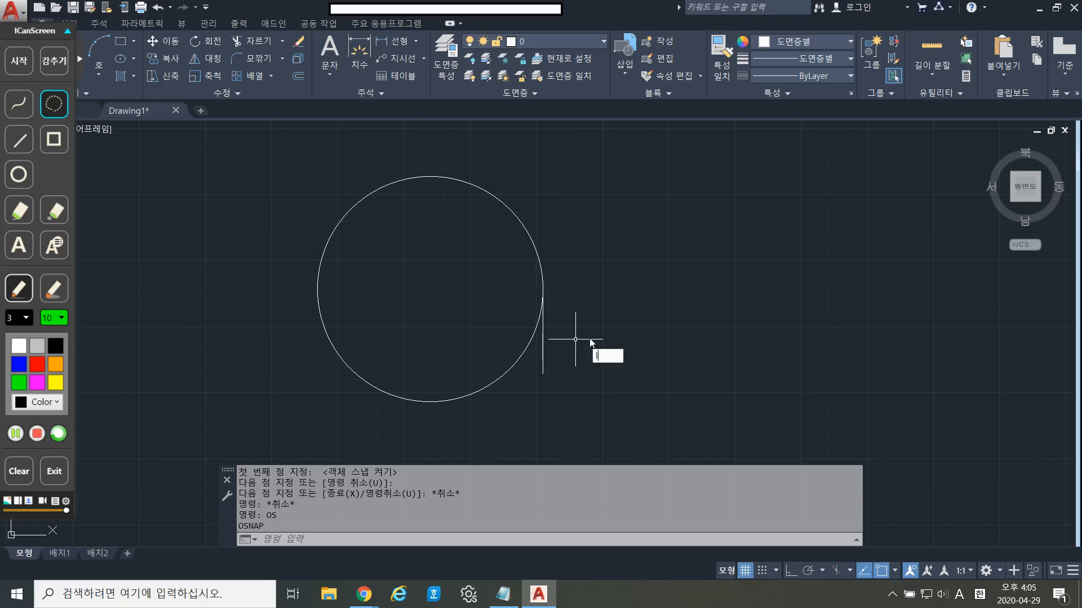
text(l)
key(Return)
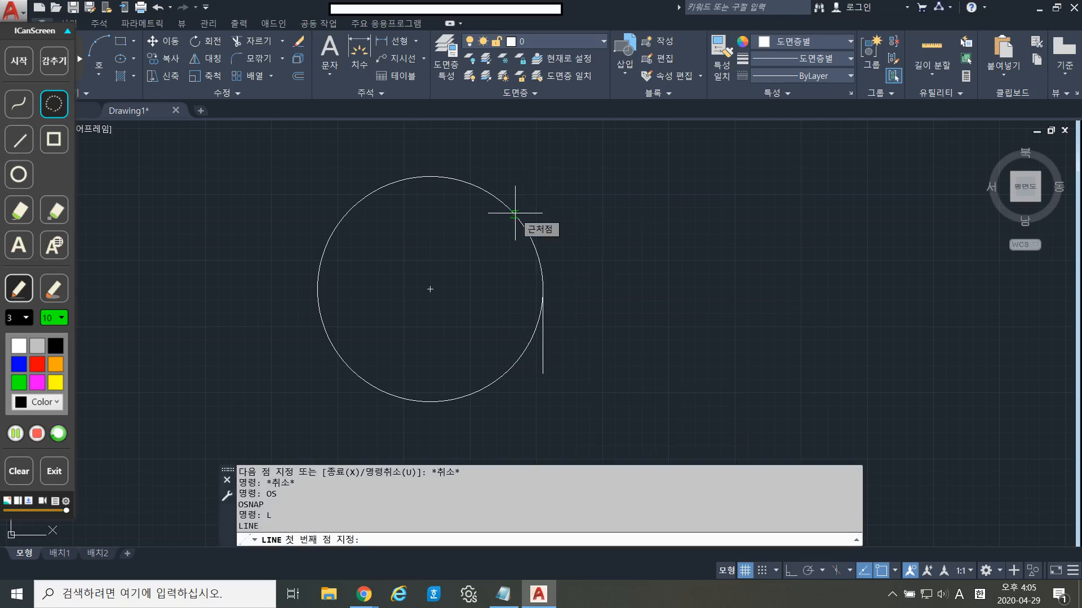
text(`o)
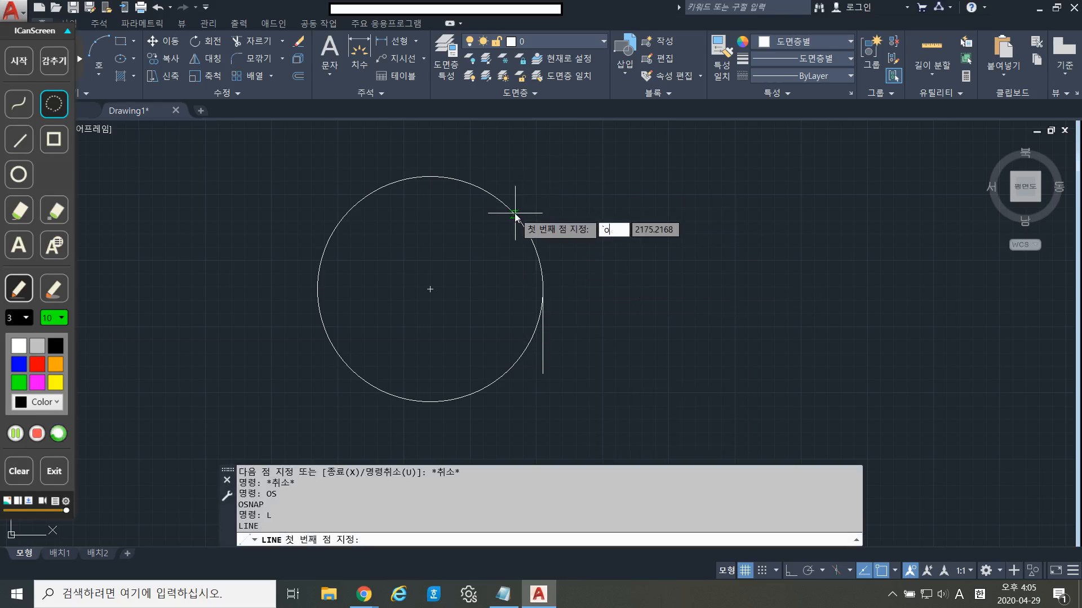
text(sos)
key(Return)
text(``o)
key(Escape)
Reopen the object snap settings, underline the Center mode in red, and close the settings.
text(os)
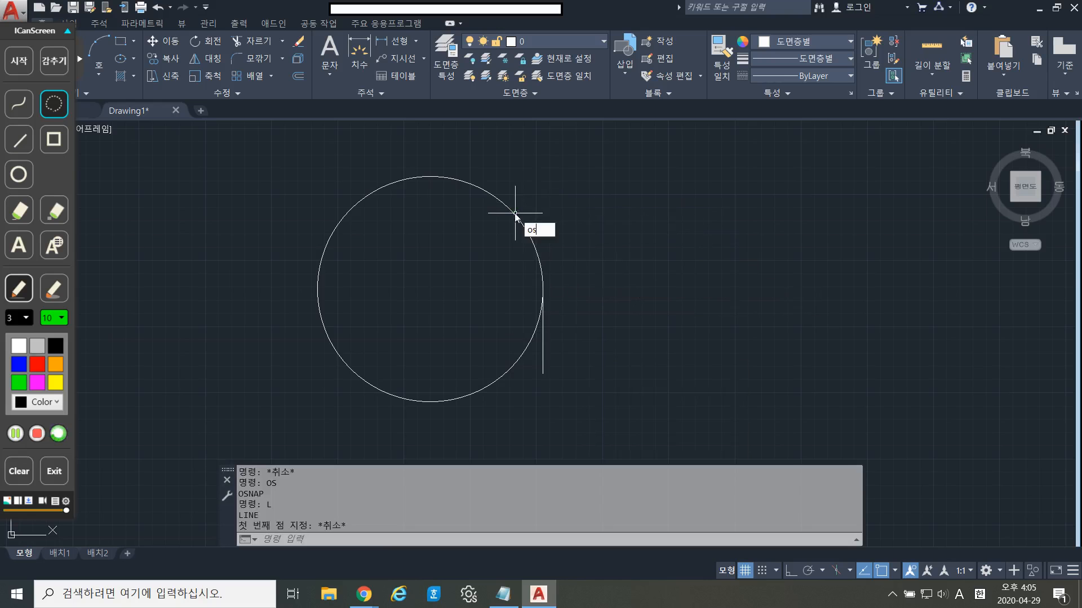
key(Return)
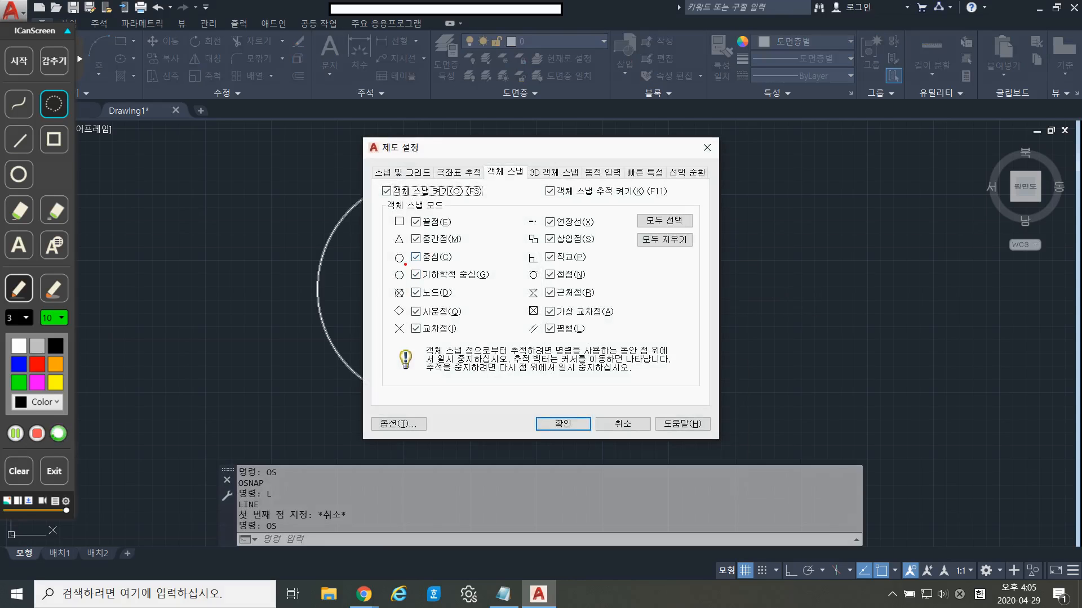
drag(405, 264, 464, 262)
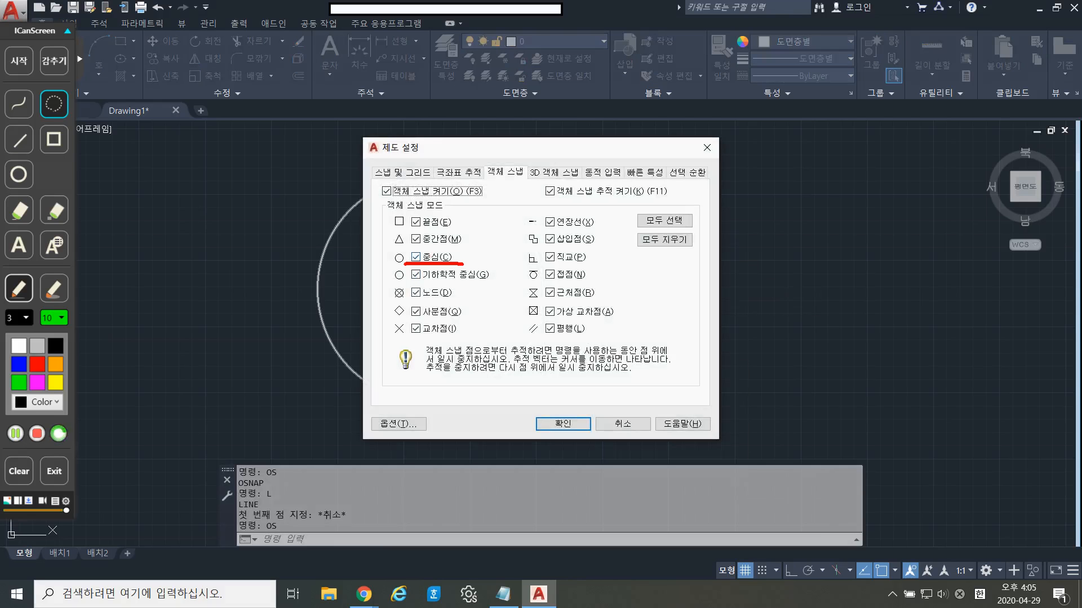
click(563, 424)
Draw a horizontal line from the circle's center to its right quadrant point with ortho mode turned on.
text(l)
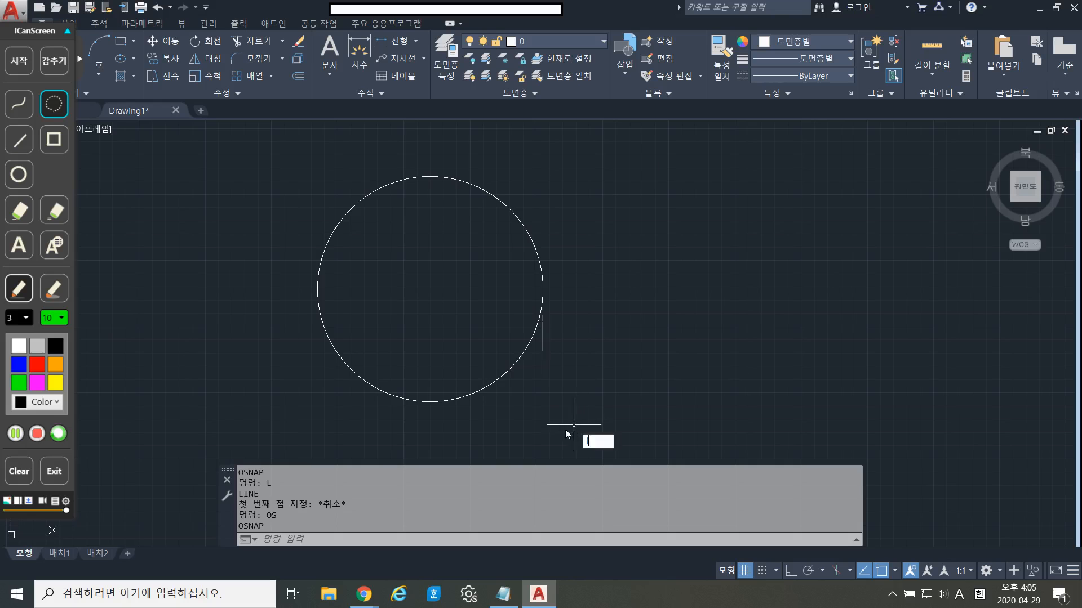
key(Return)
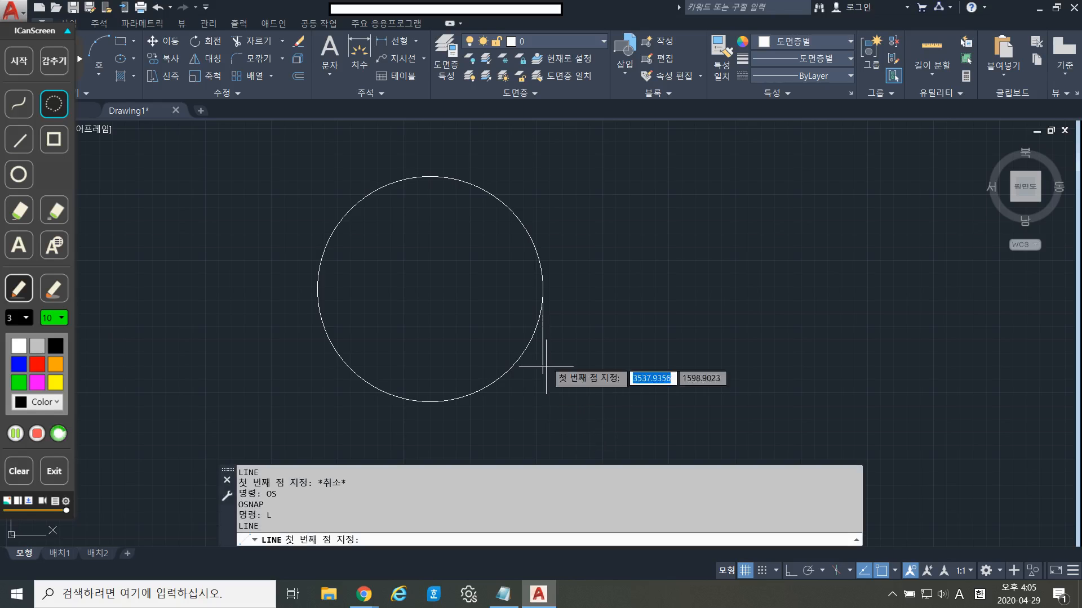
click(430, 289)
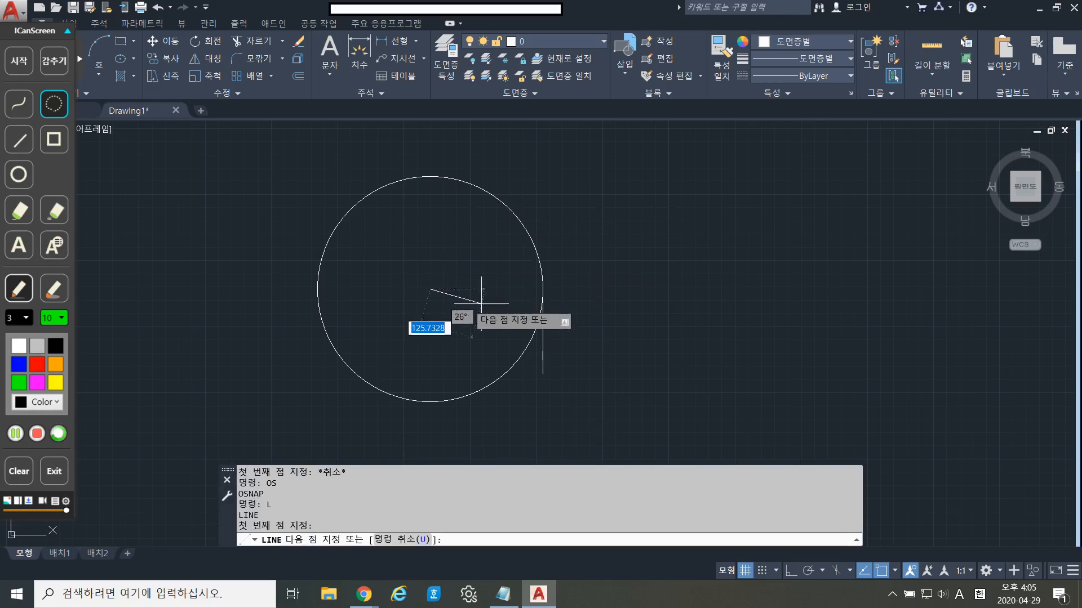
key(F8)
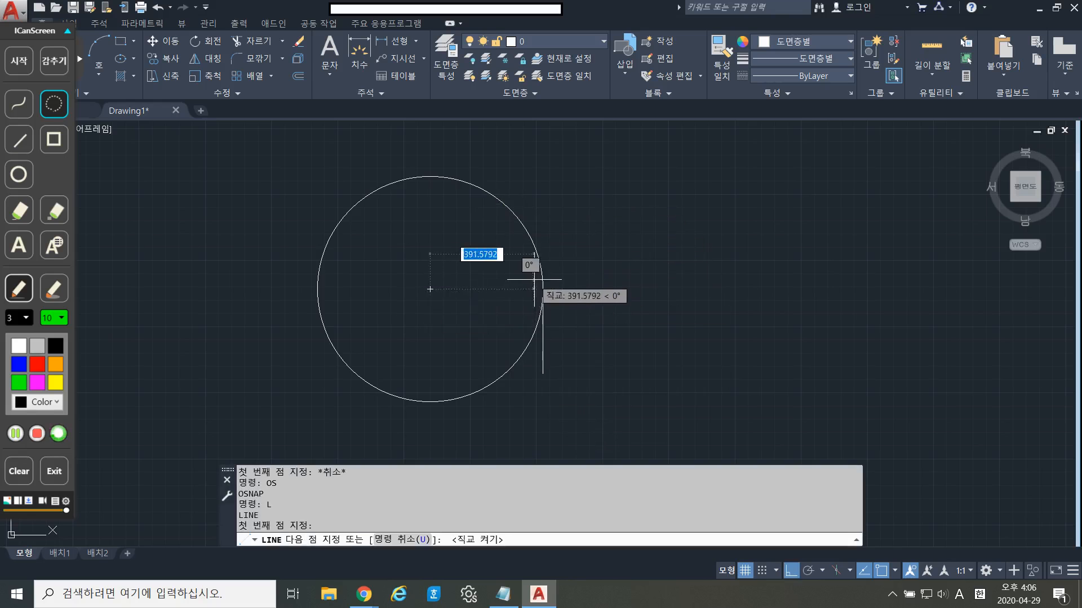
click(542, 289)
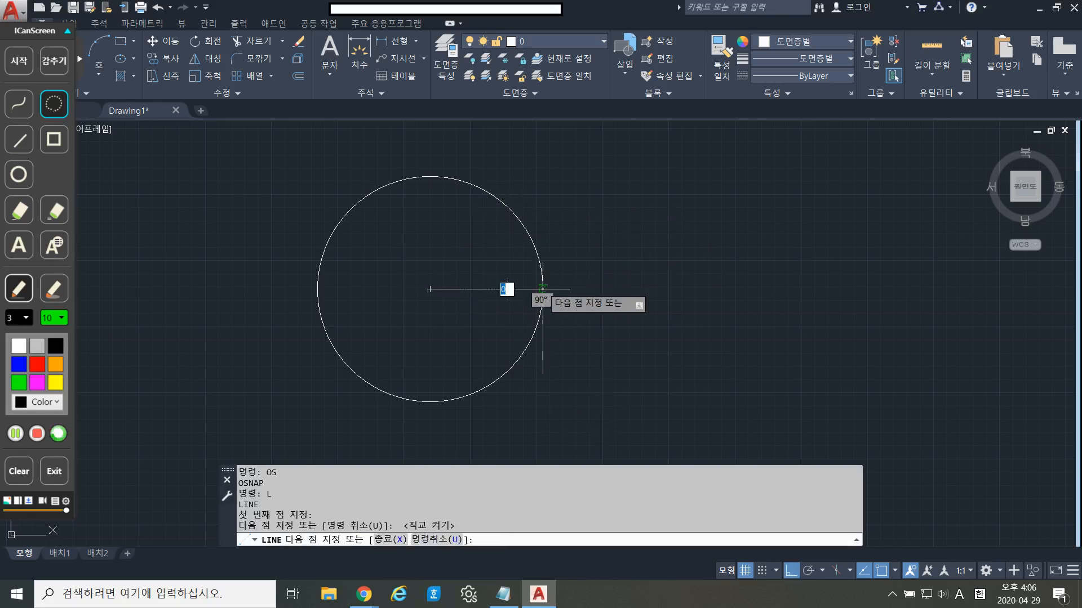
key(Escape)
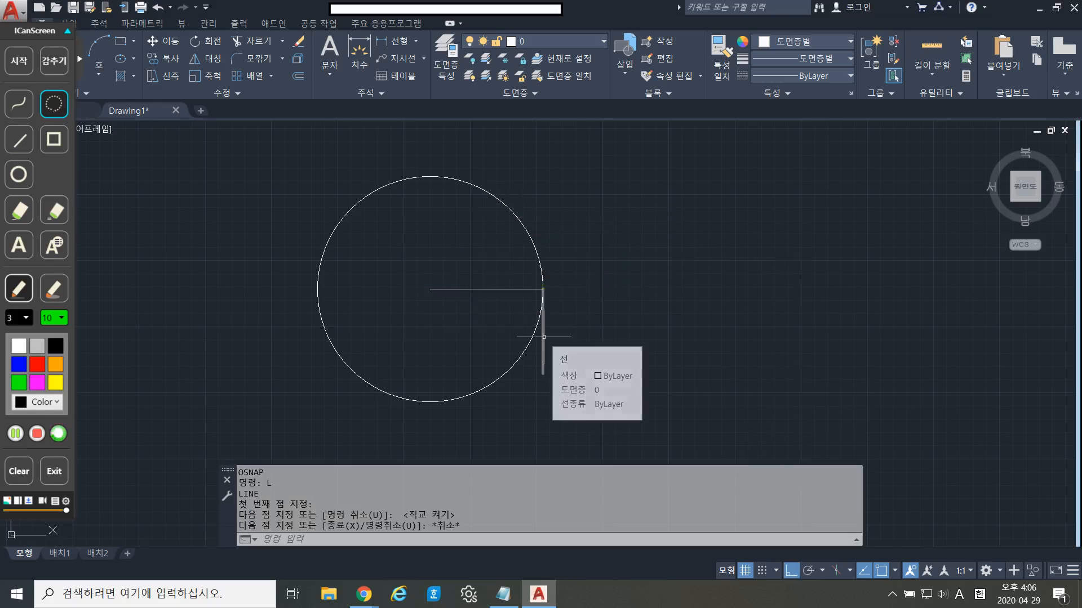
Draw a separate horizontal line in the empty area to the right of the circle.
text(l)
key(Return)
click(614, 285)
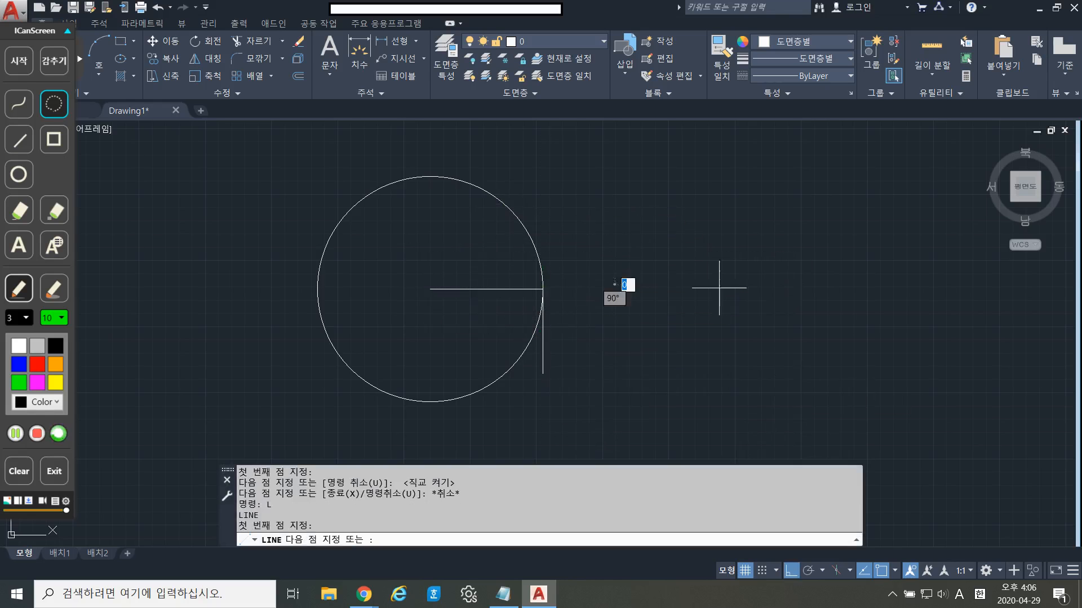
click(775, 288)
key(Escape)
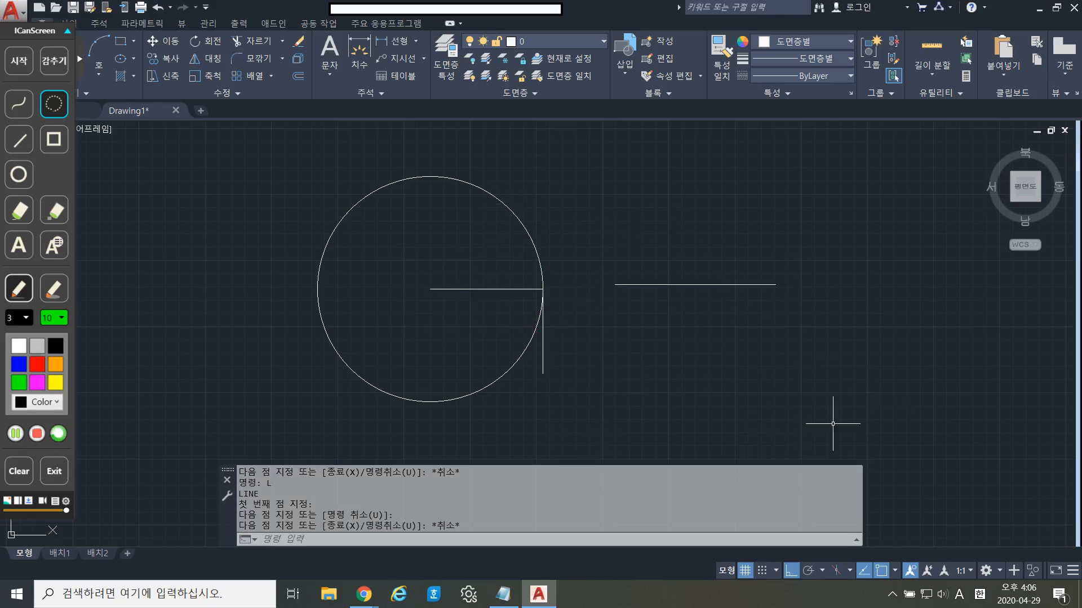
Draw a vertical line upward from the midpoint of the separate horizontal line.
text(l)
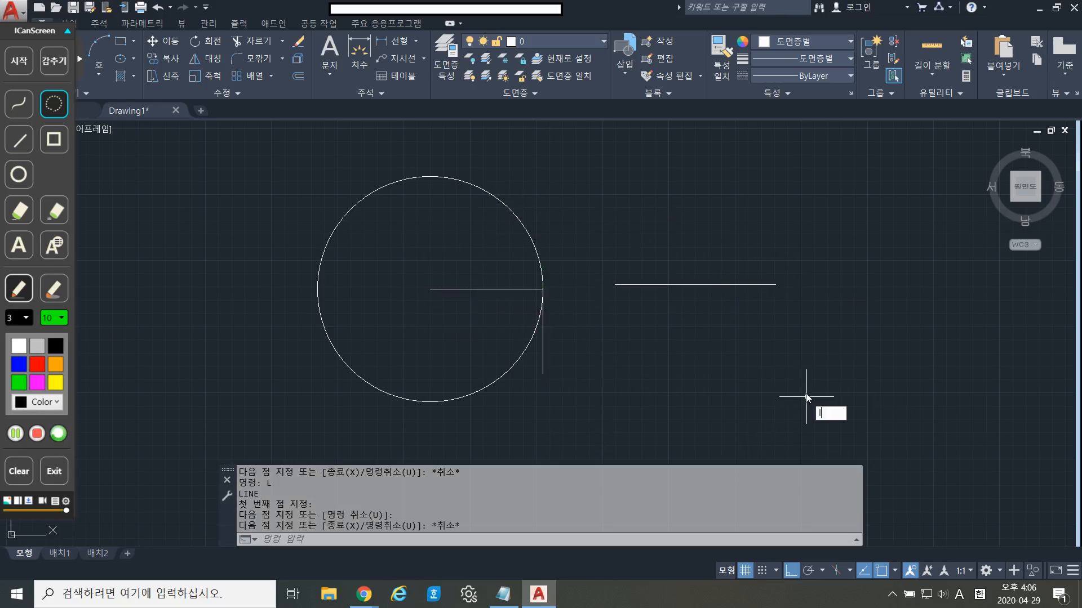
key(Return)
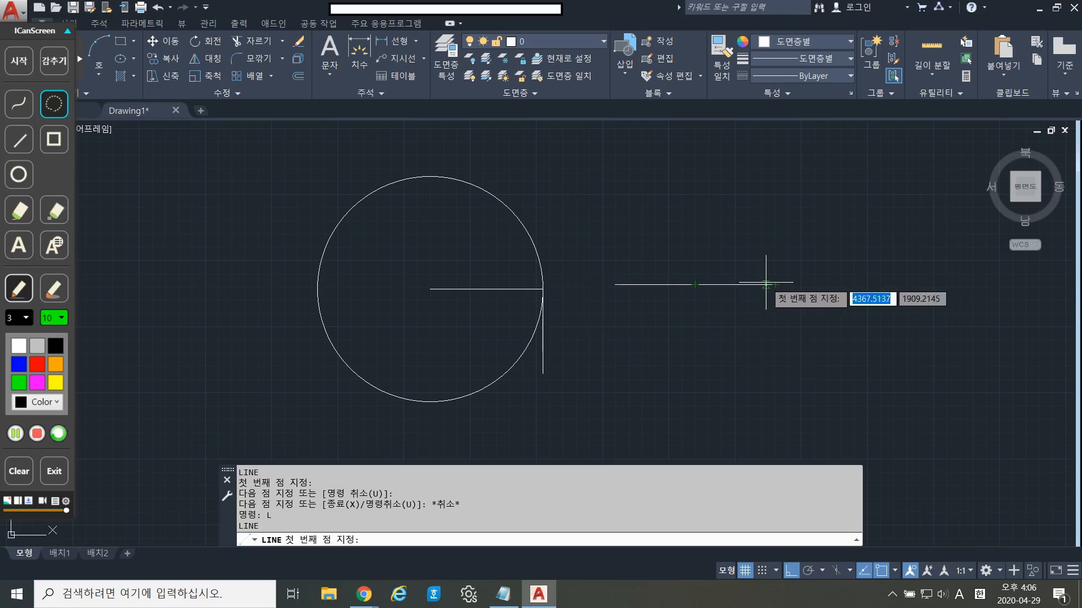
click(694, 284)
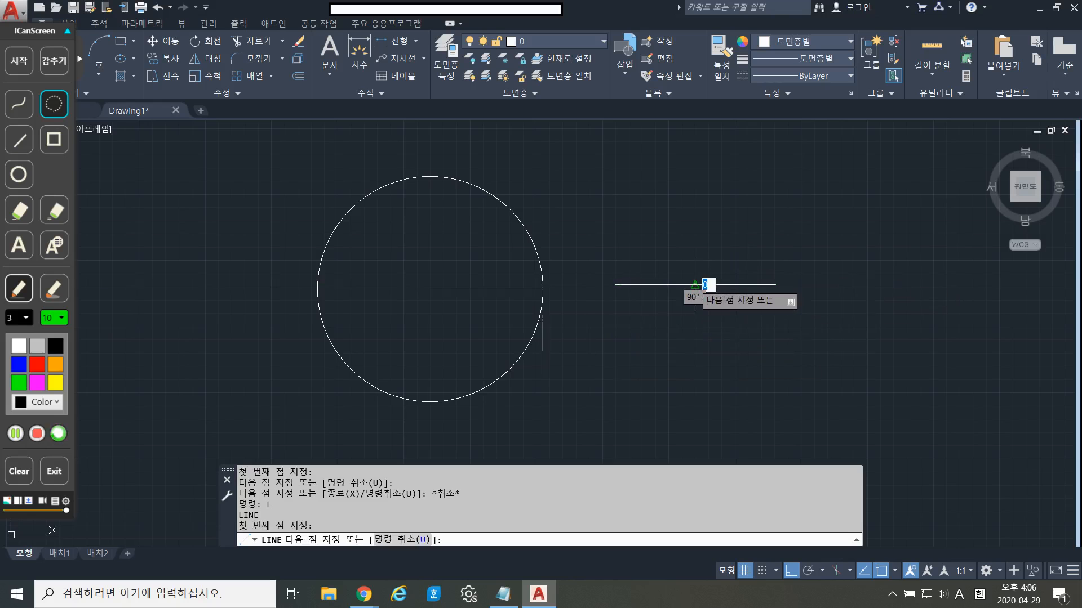
click(694, 179)
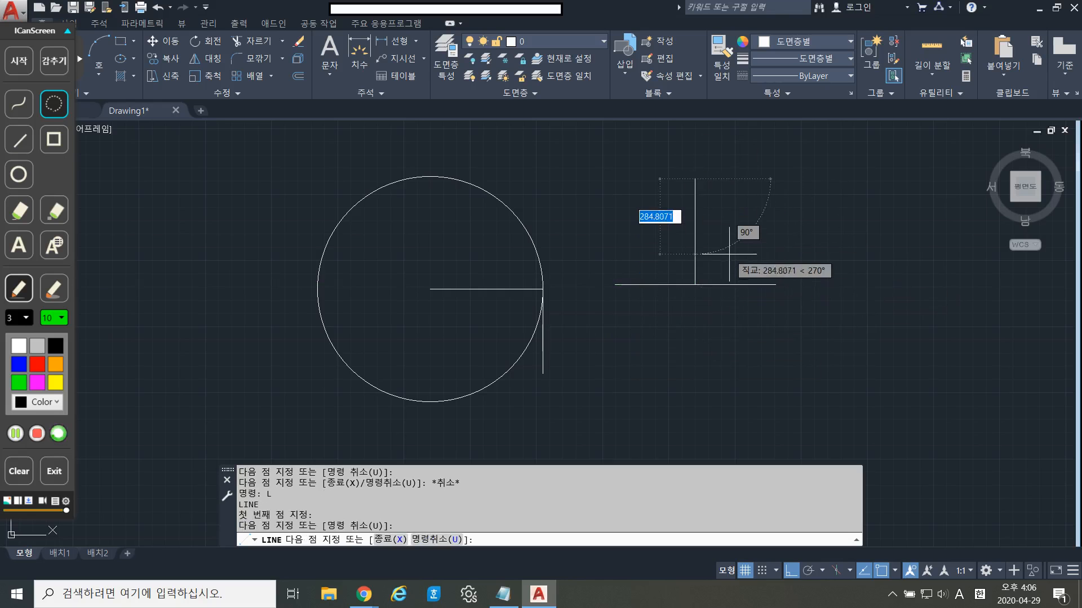
key(Escape)
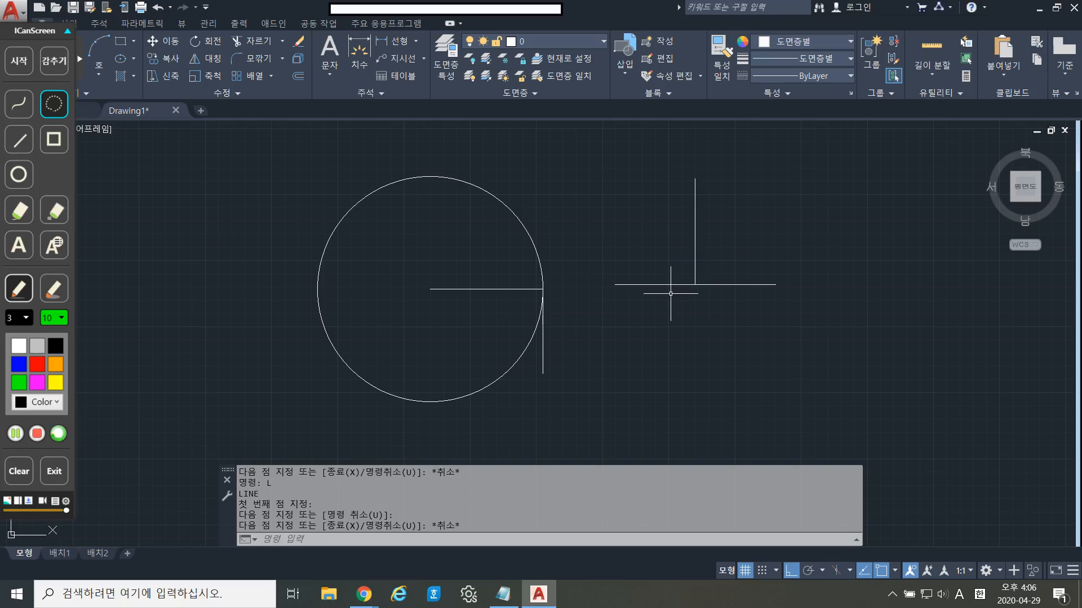
Examine the Node mode in the object snap settings and close them.
text(os)
key(Return)
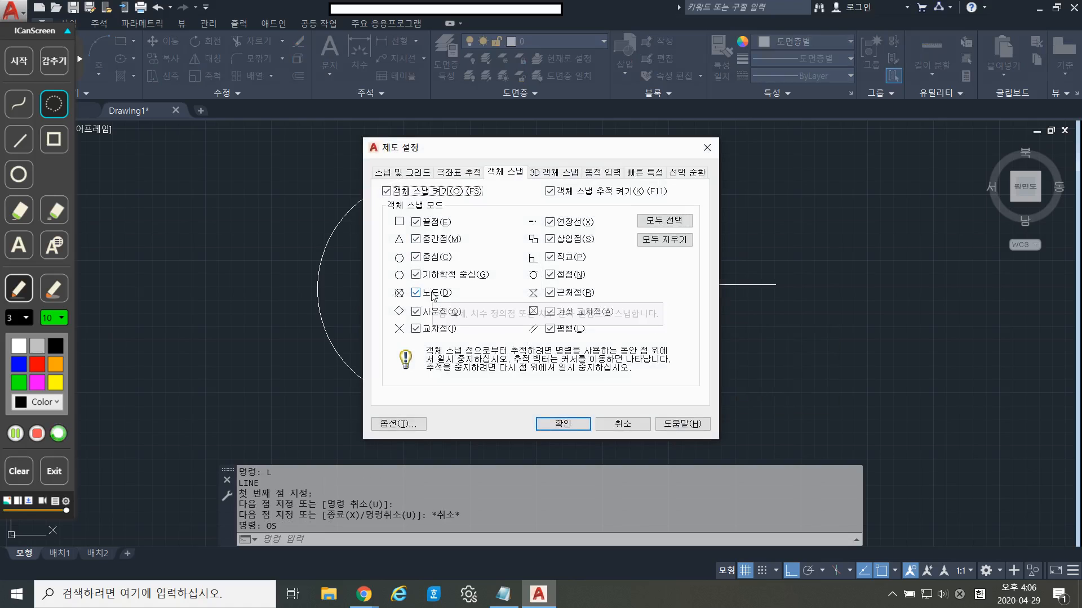
click(572, 425)
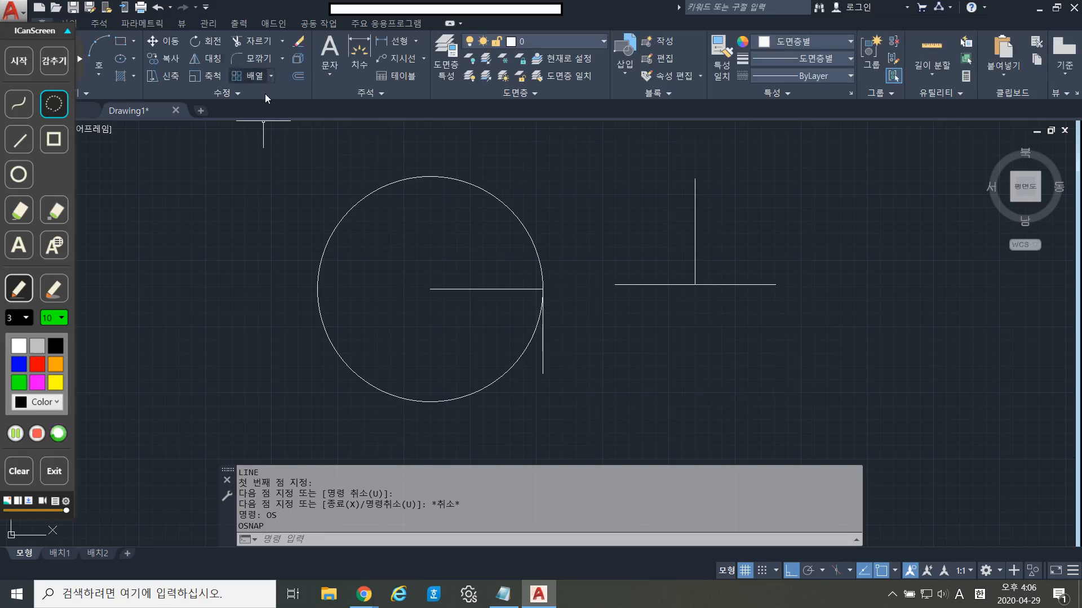
Place three points along the separate horizontal line, one before and two after its midpoint, and another in the empty space below it.
text(PO)
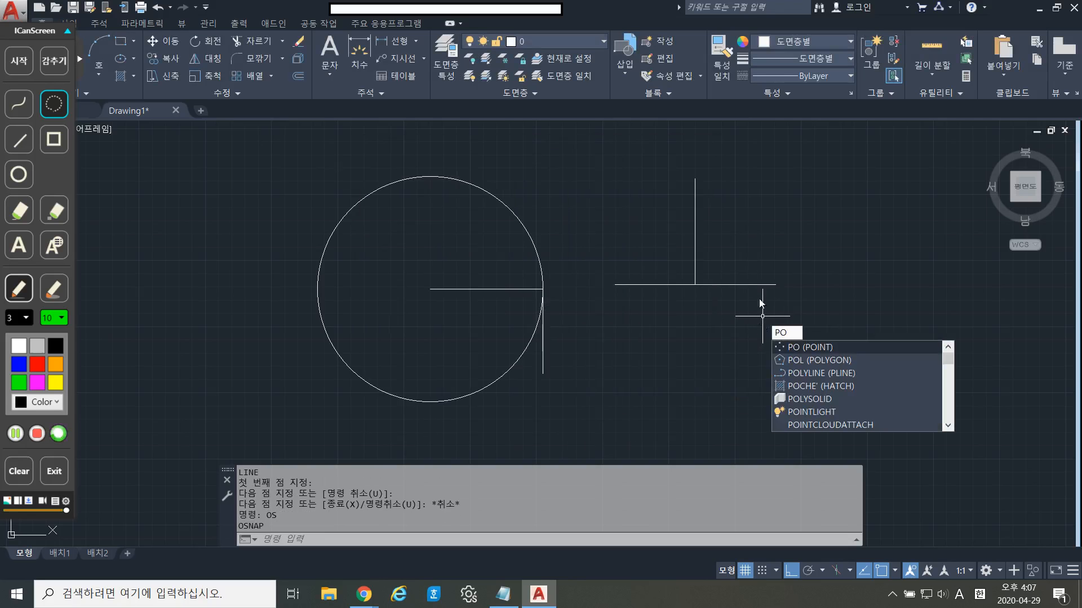
key(Return)
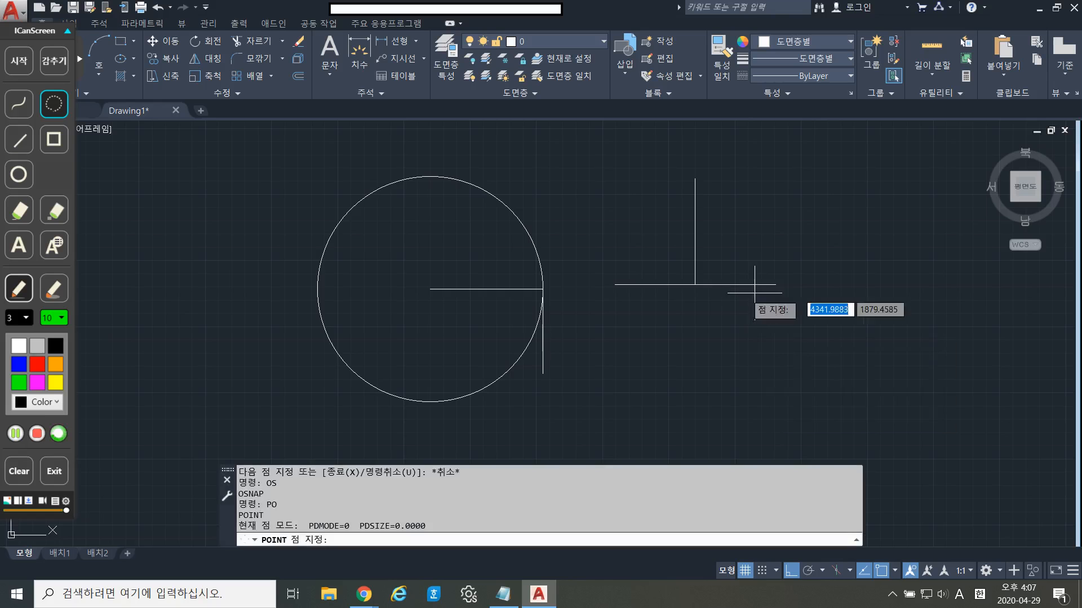
click(643, 285)
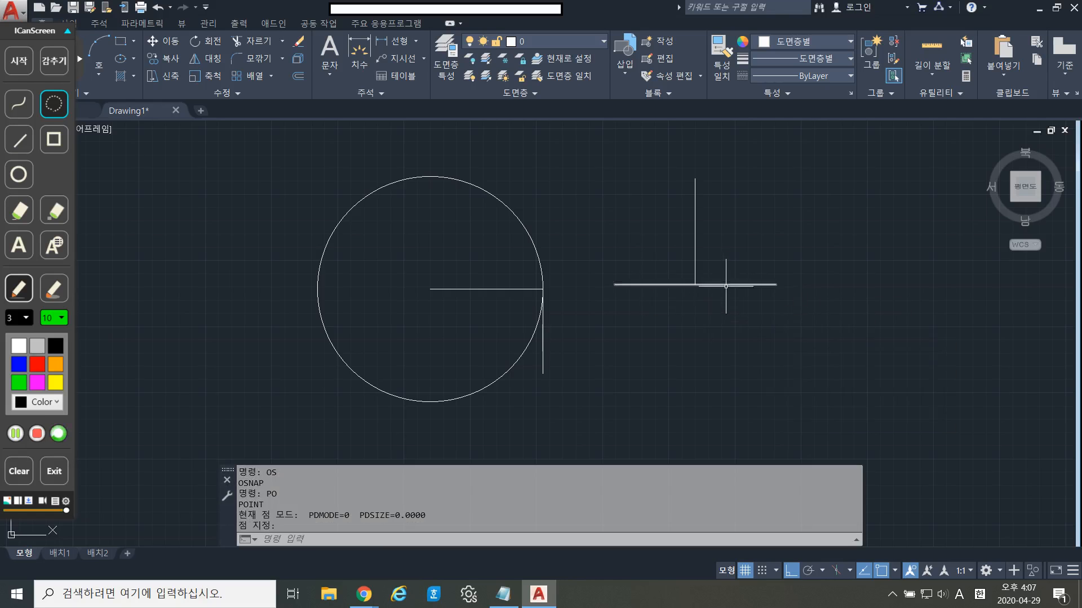
key(Return)
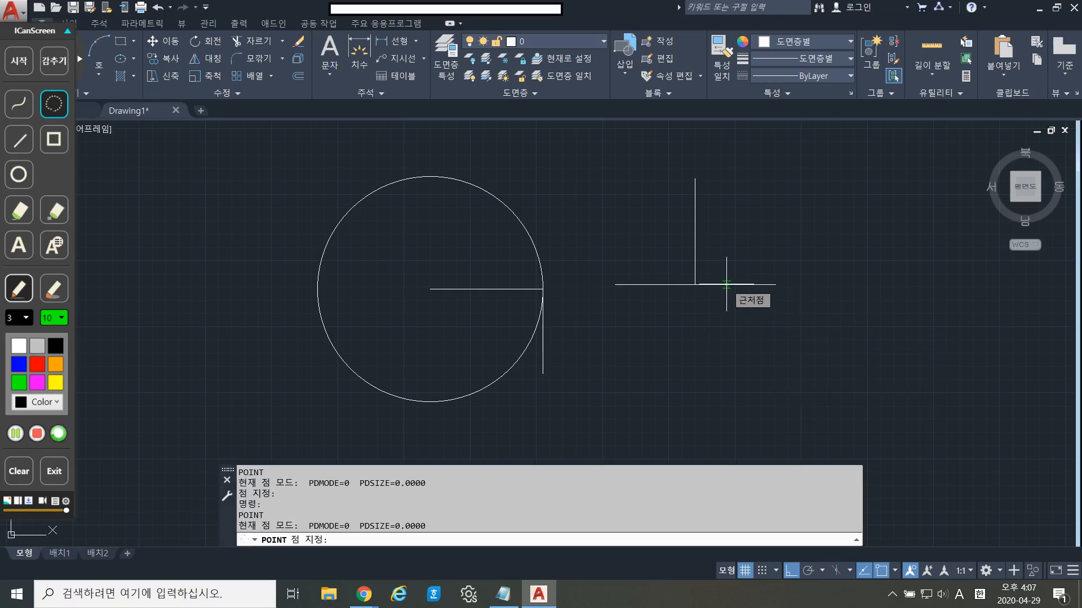
click(726, 285)
key(Return)
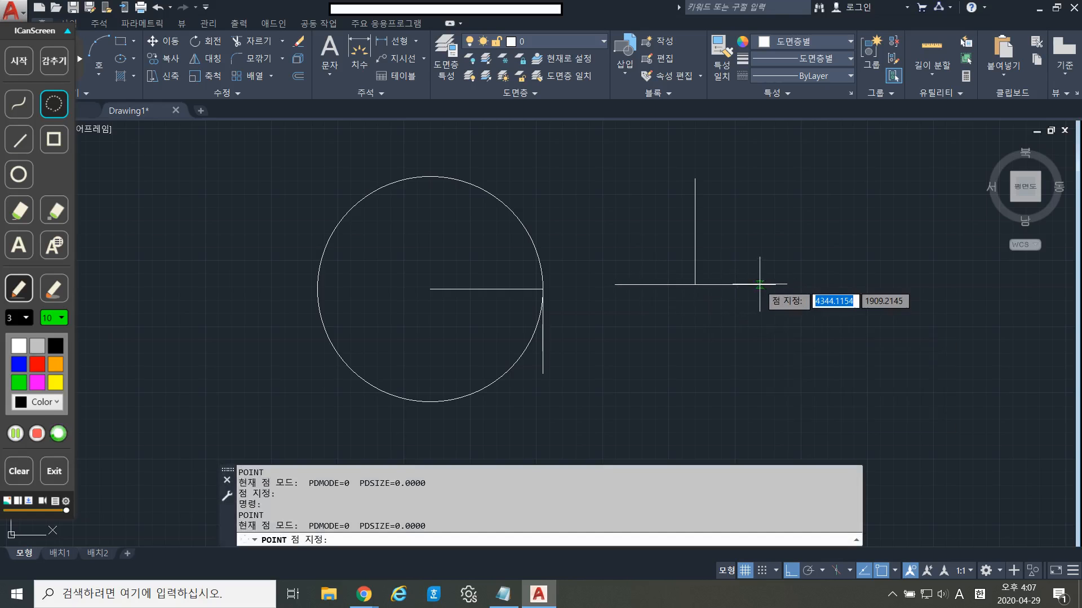
key(Escape)
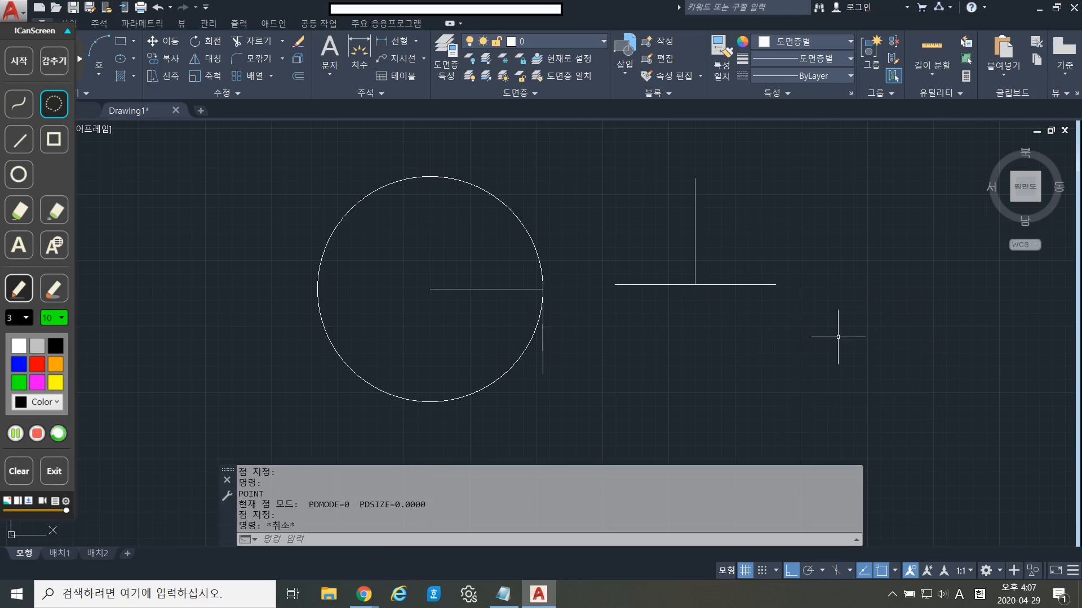
key(Return)
click(685, 346)
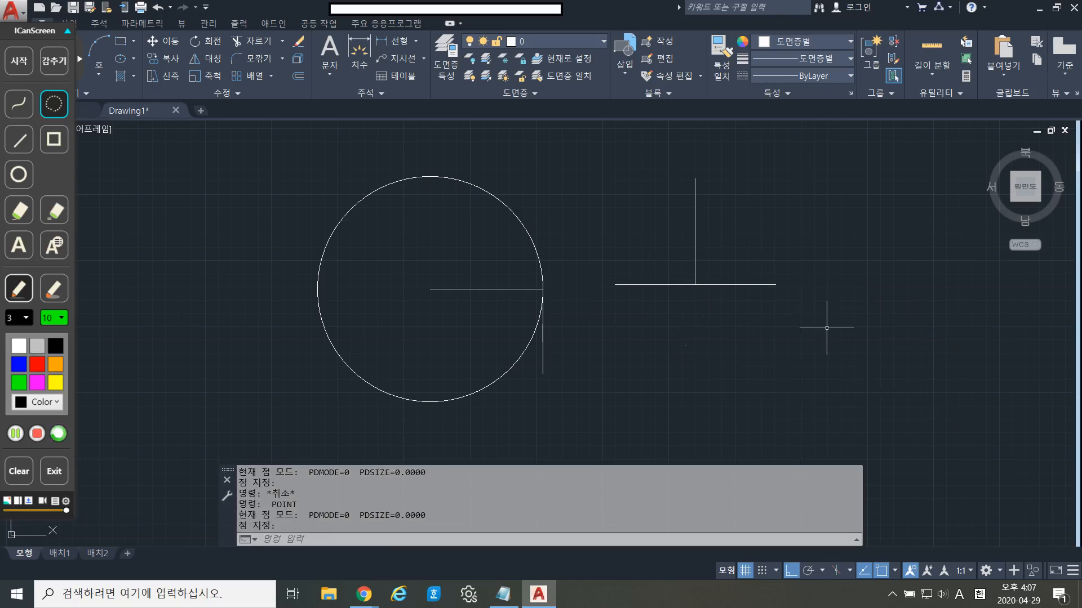
Draw a vertical line downward from the point nearest the right end of the separate horizontal line.
text(L)
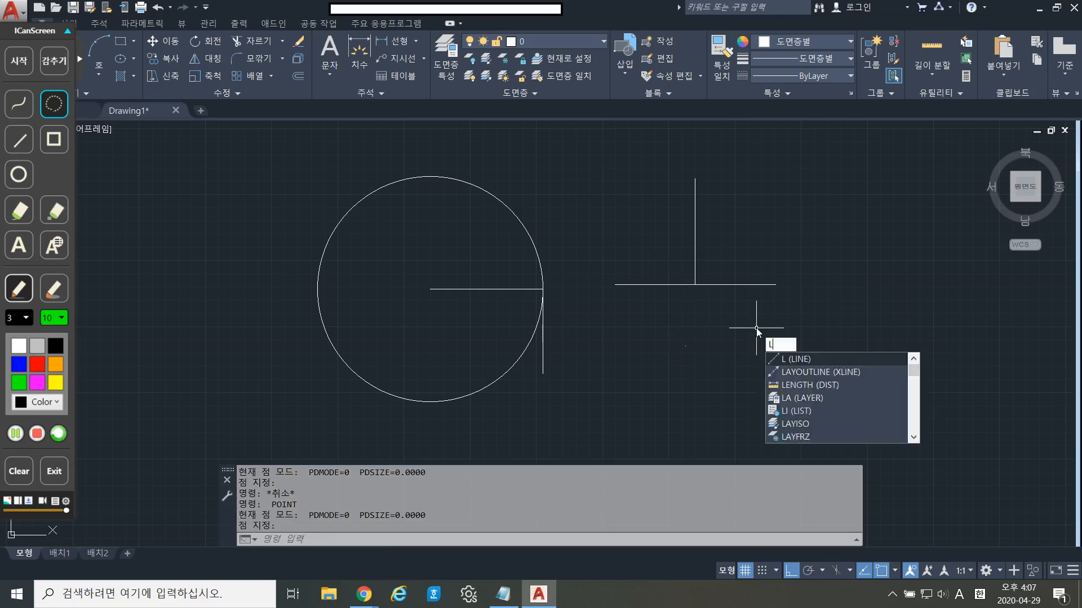
key(Return)
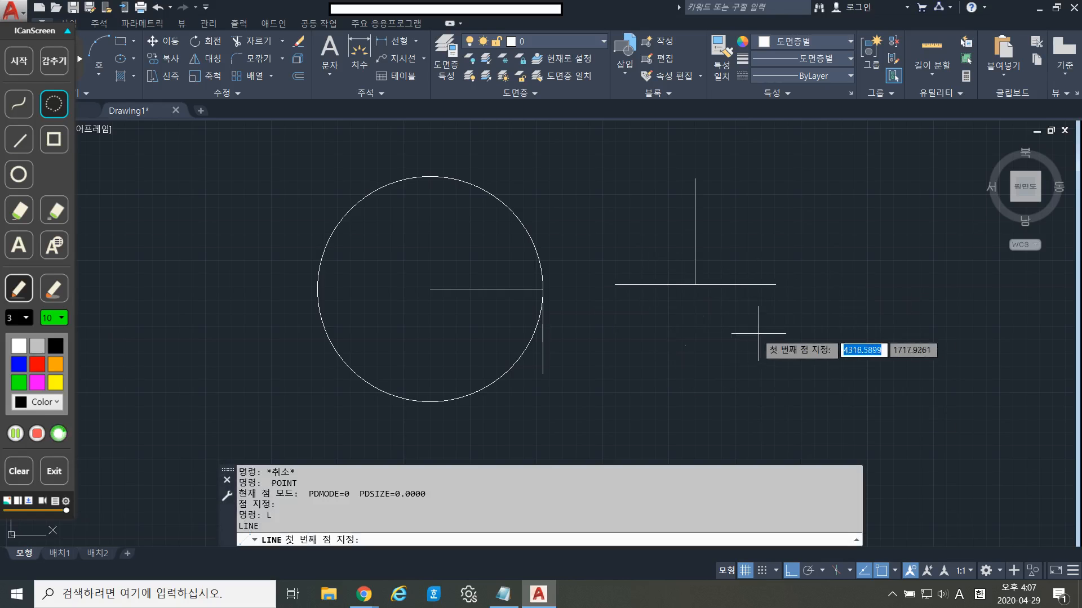
click(759, 284)
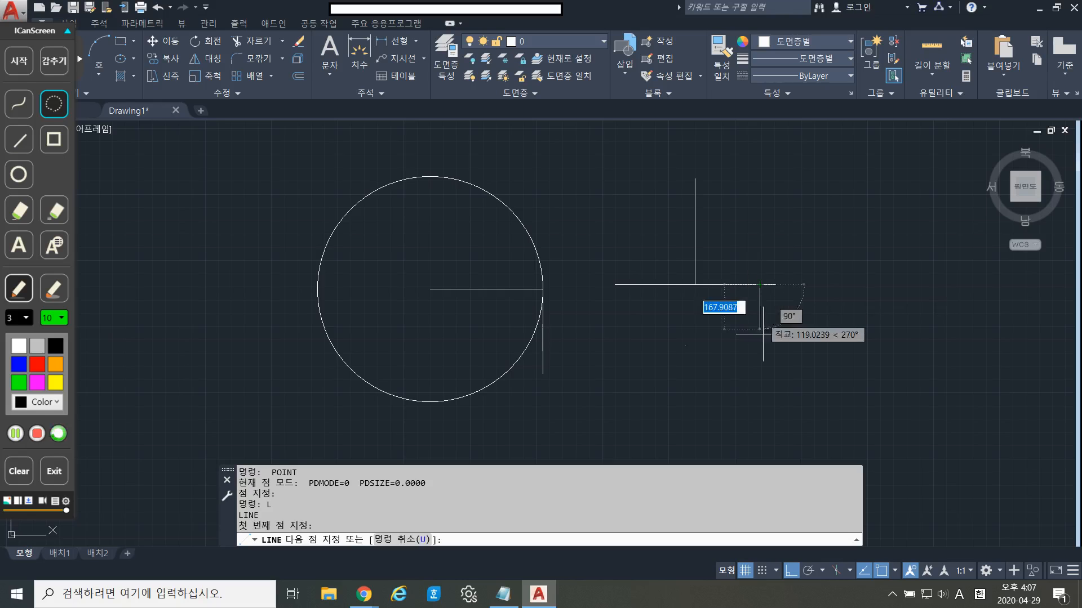
click(756, 372)
key(Escape)
With ortho mode off, draw a closed triangle of lines from the point below to two points on the horizontal line using node snaps.
scroll(758, 293, up, 4)
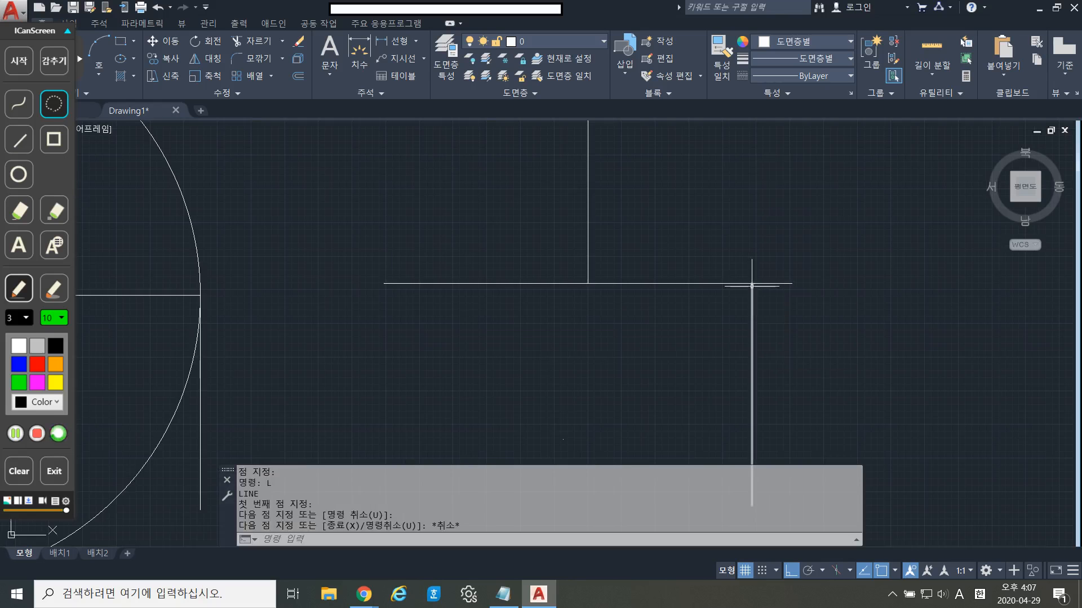
scroll(661, 400, down, 2)
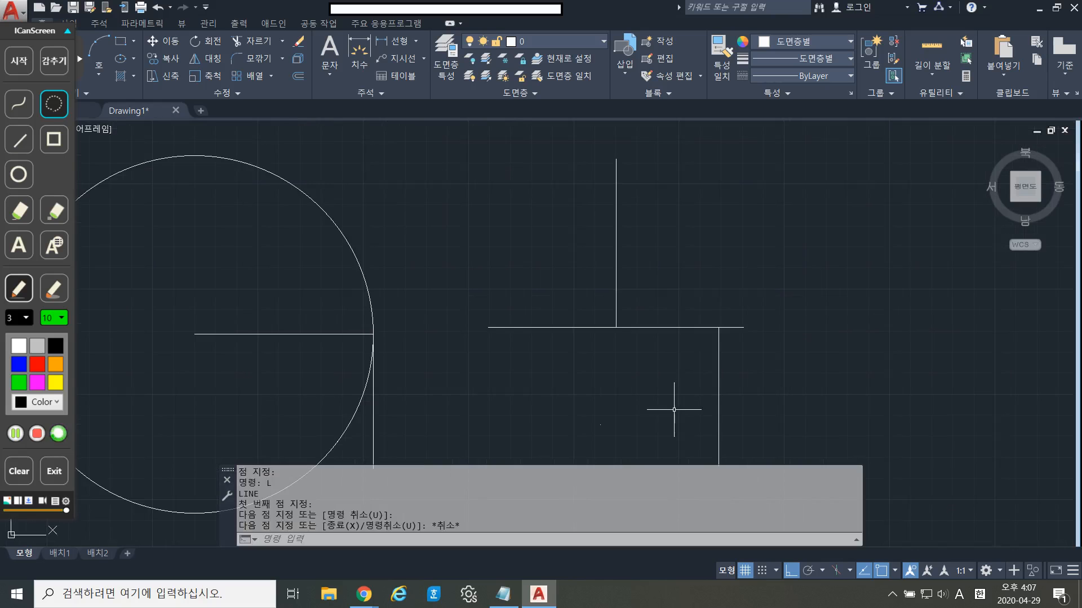
text(L)
key(Return)
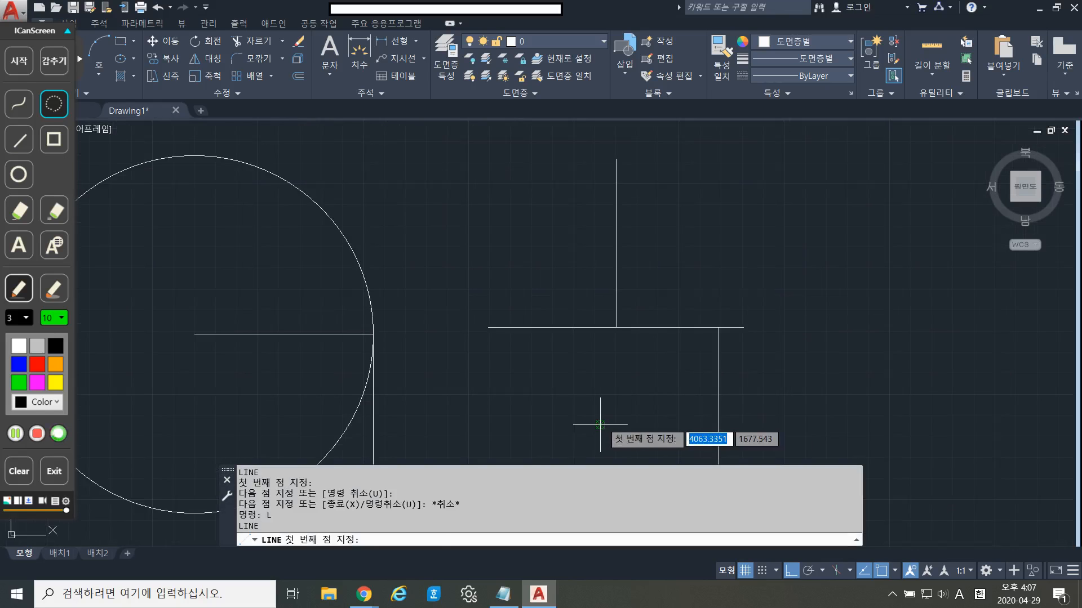
click(600, 425)
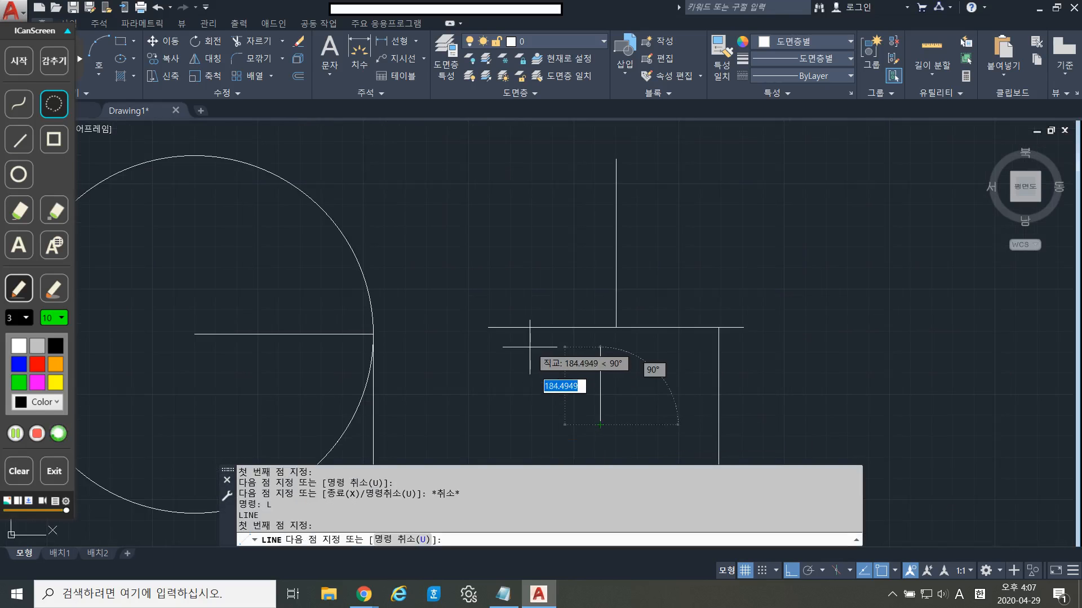
key(F8)
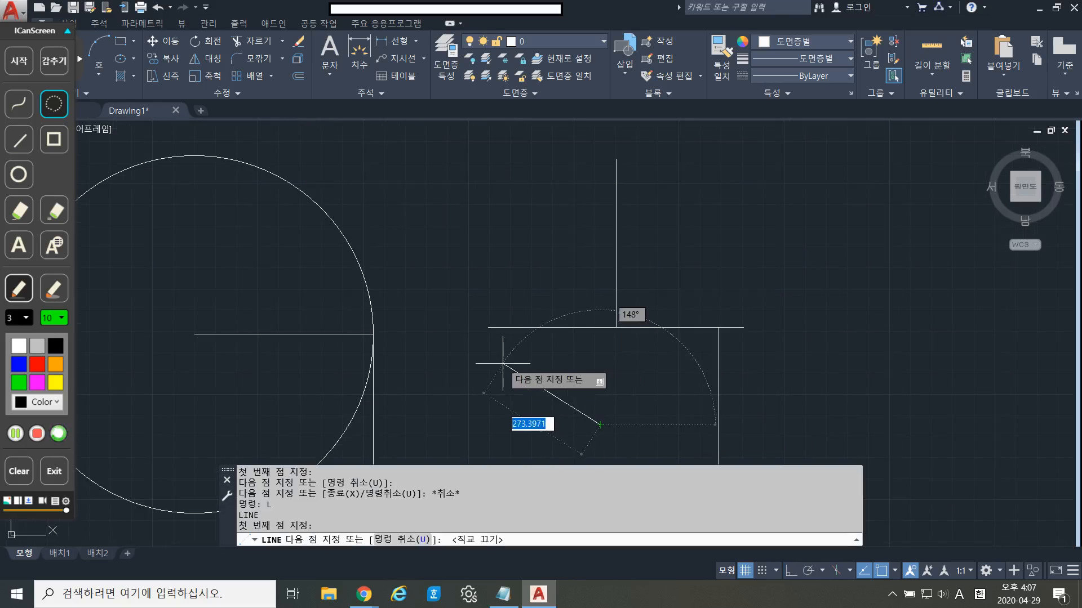
click(533, 326)
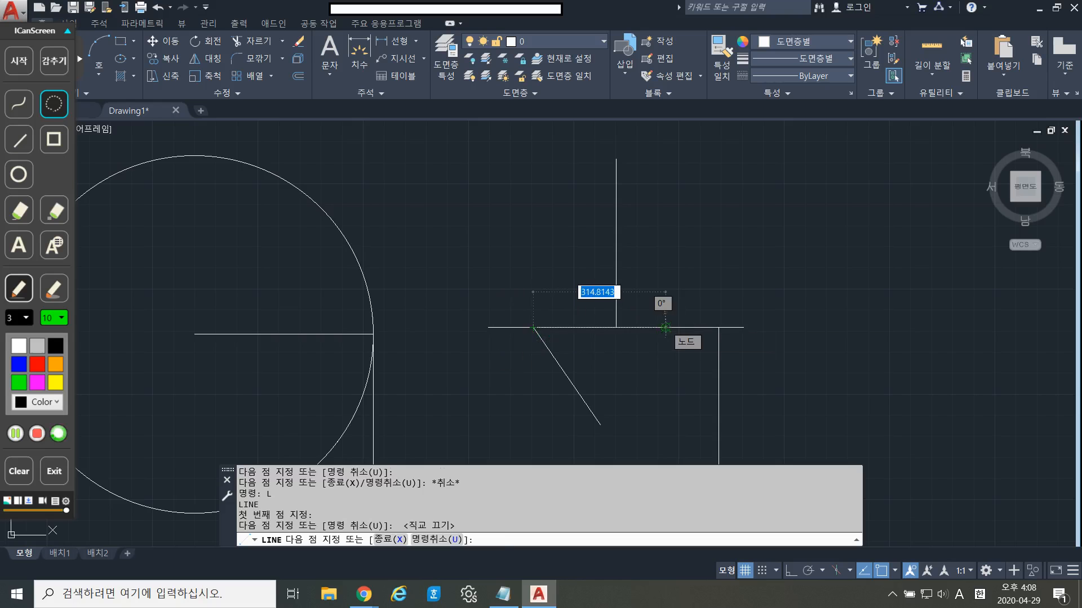
click(665, 327)
click(600, 424)
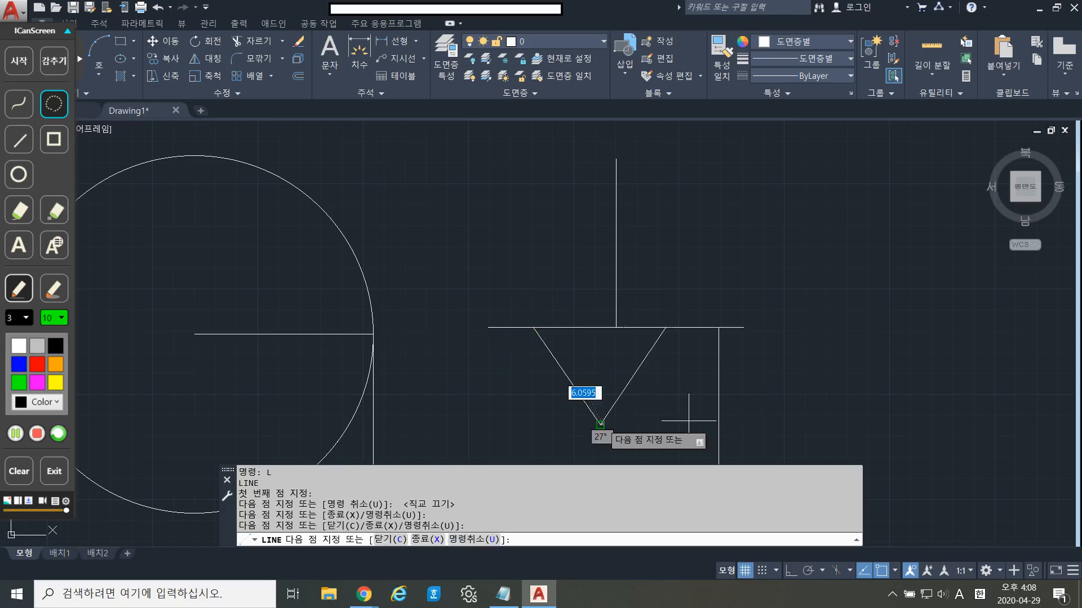
key(Escape)
Examine the Geometric Center mode in the object snap settings and close them.
scroll(649, 400, down, 2)
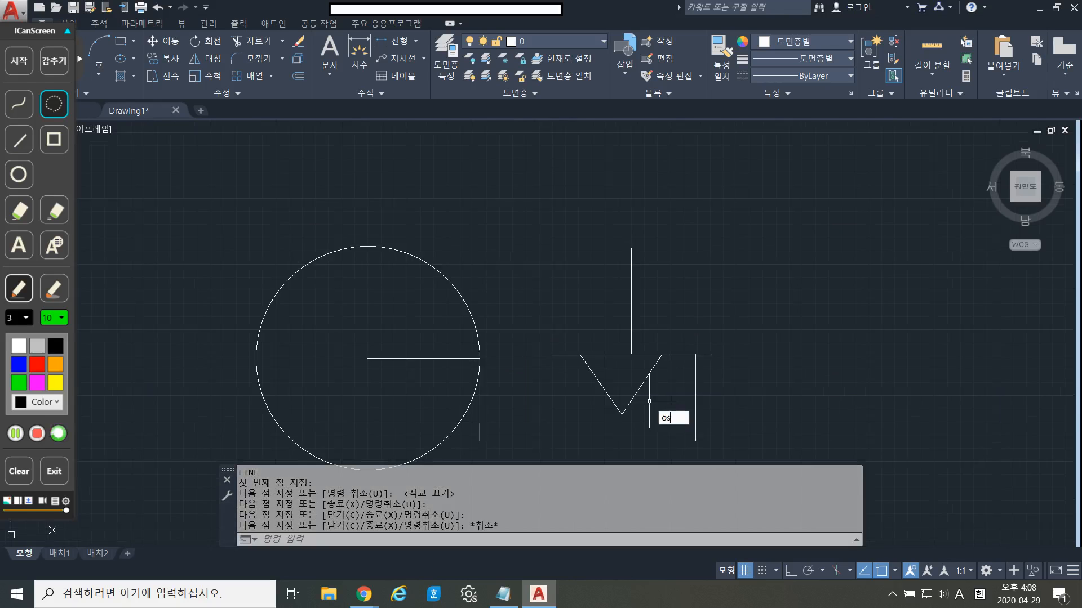
text(os)
key(Return)
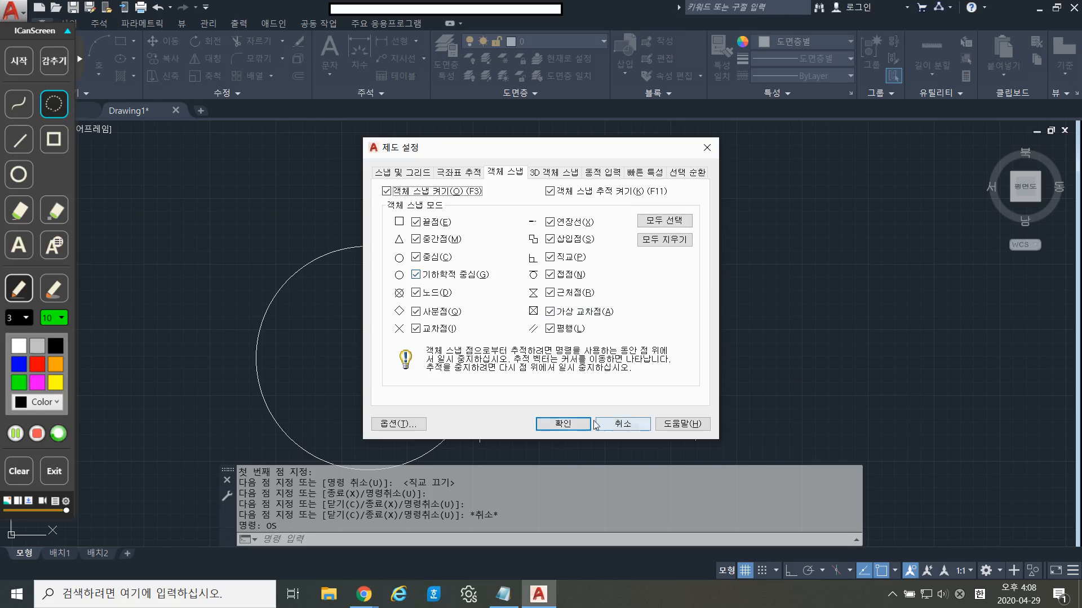
click(562, 424)
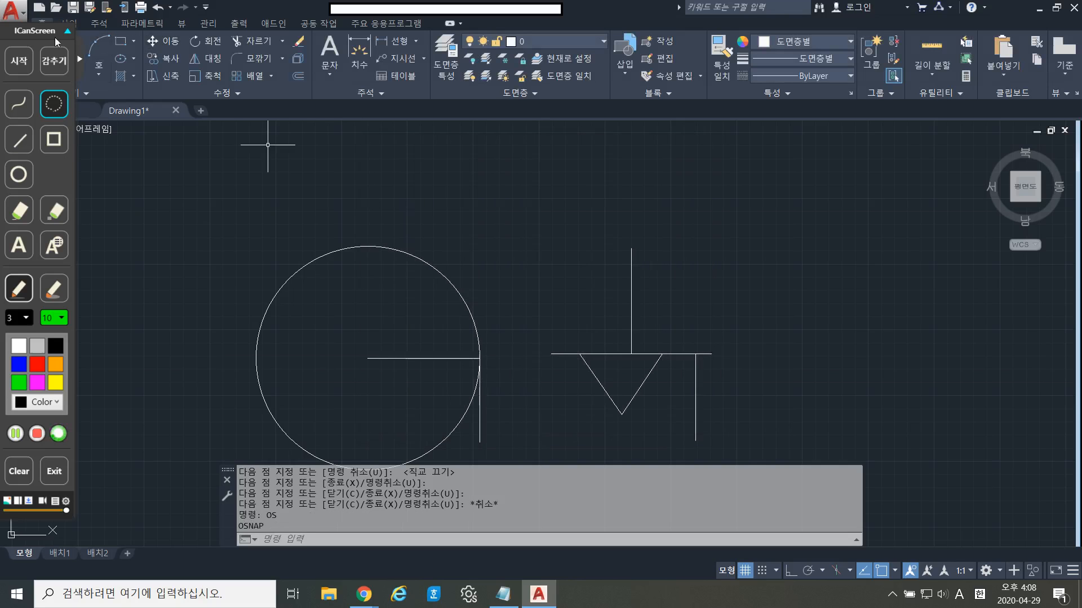
drag(51, 32, 46, 84)
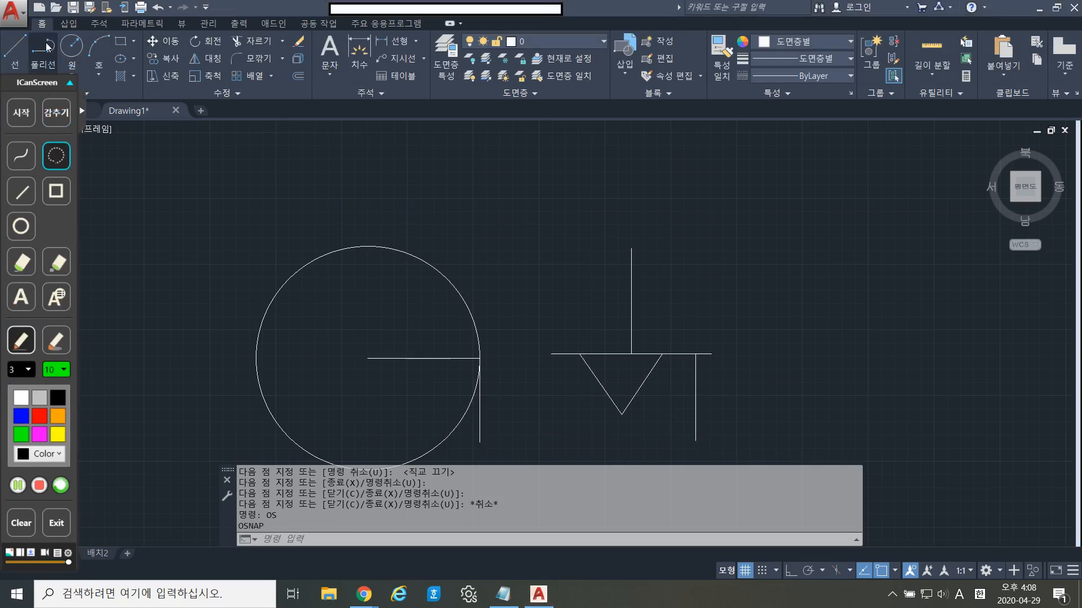
click(404, 187)
click(214, 122)
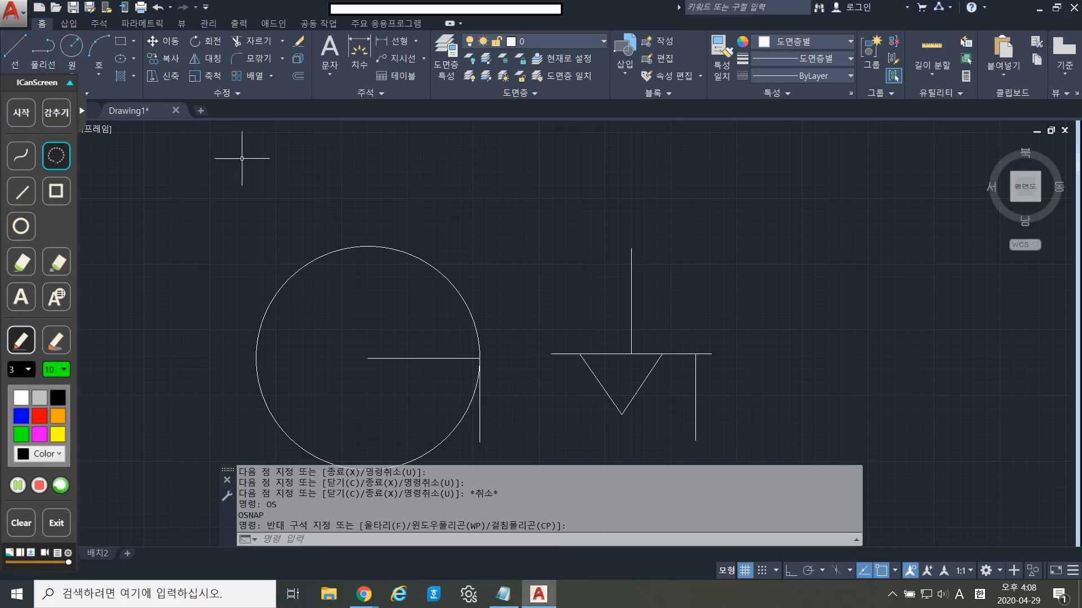
click(43, 48)
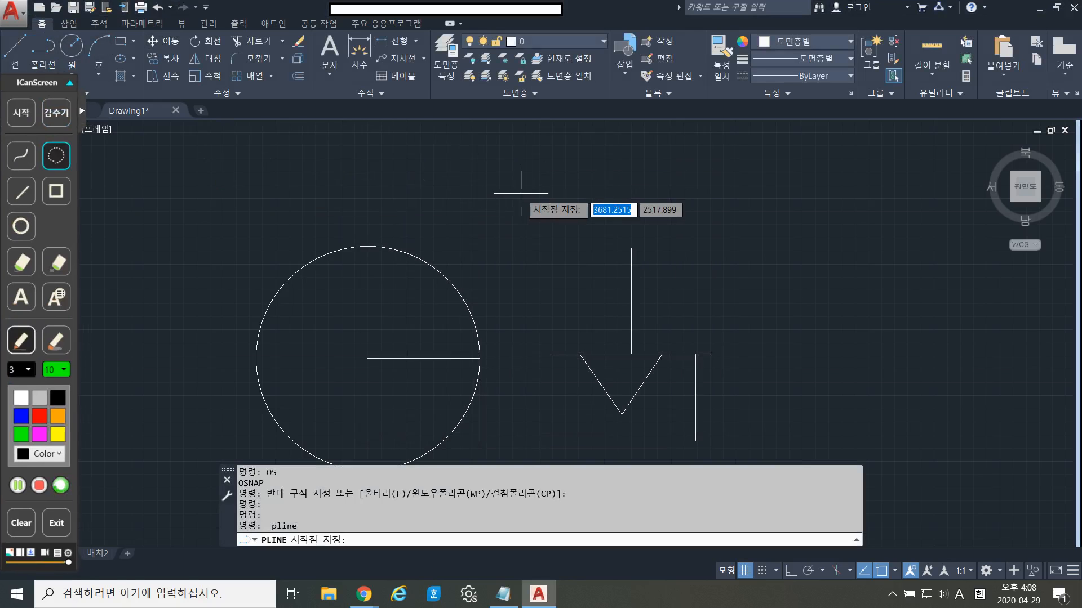
key(Escape)
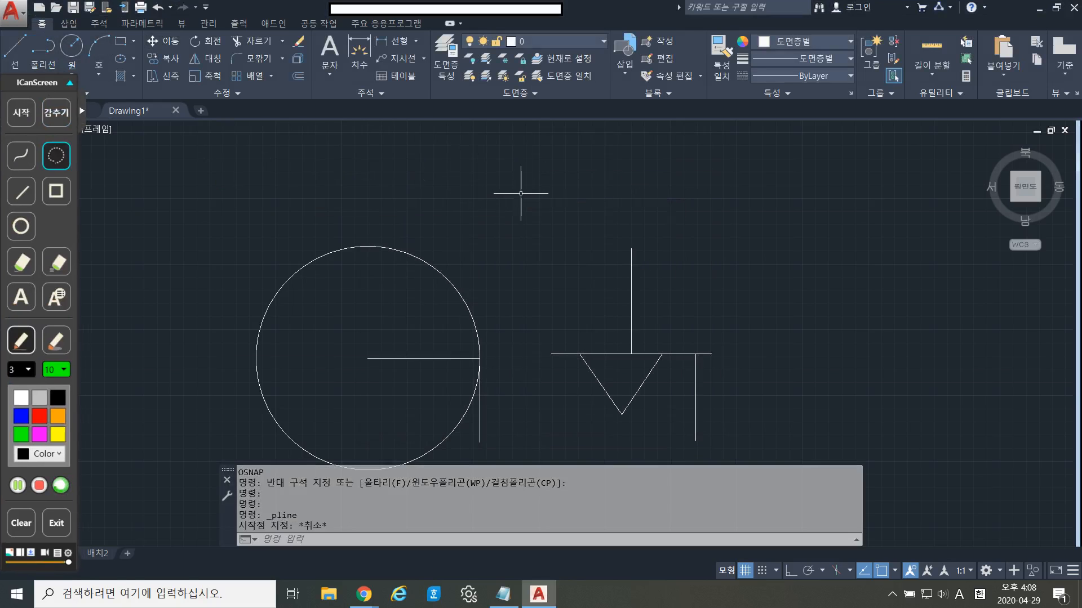
Draw an irregular five-sided polyline above the line figures, ending back at its start point.
text(PL)
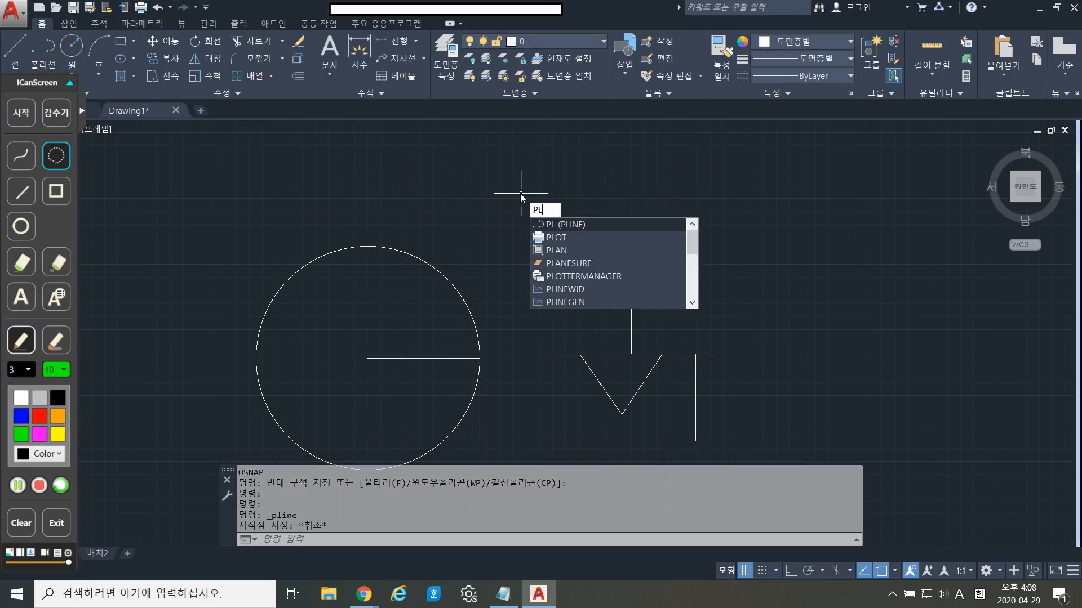
key(Return)
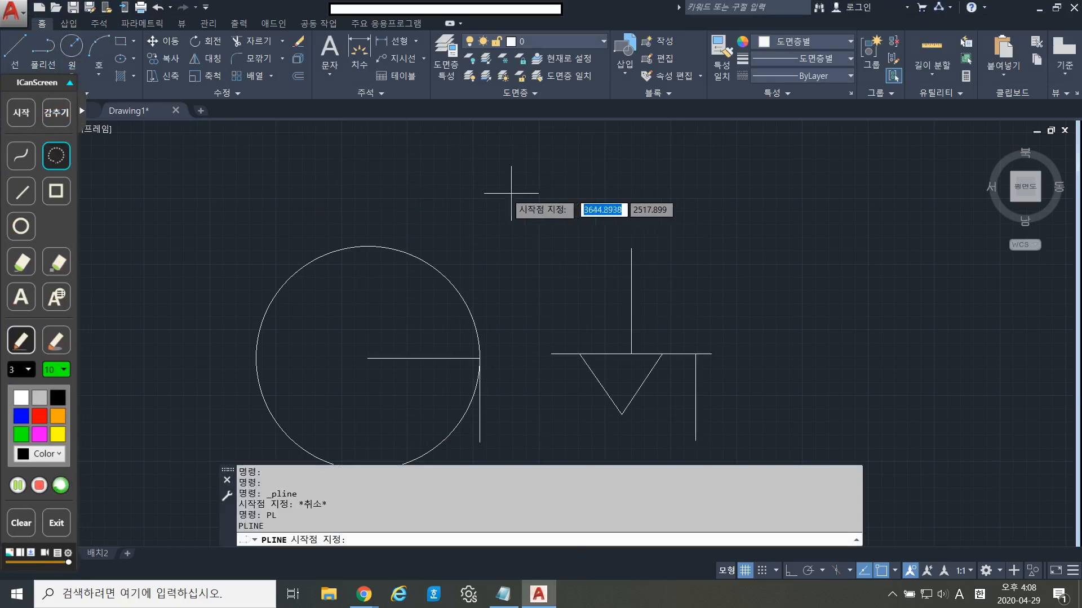
click(498, 194)
click(598, 157)
click(681, 204)
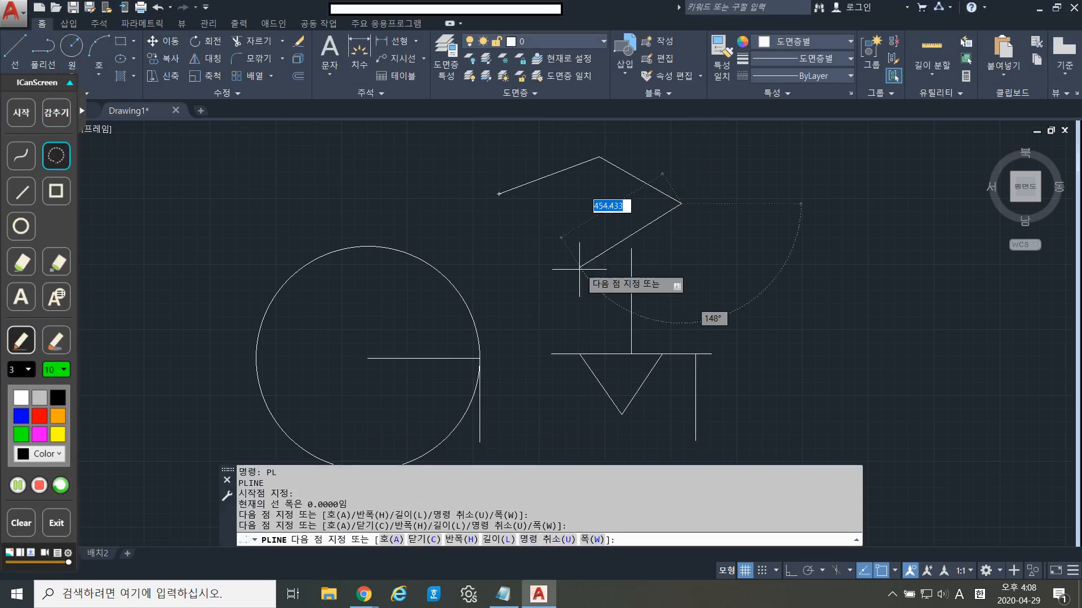
click(579, 271)
click(496, 262)
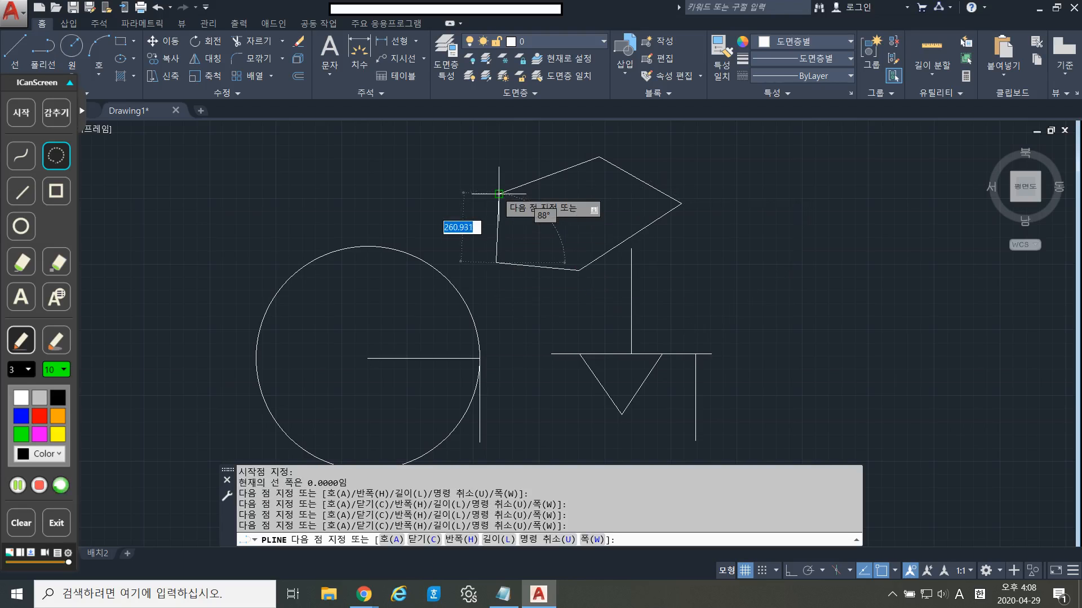
click(498, 193)
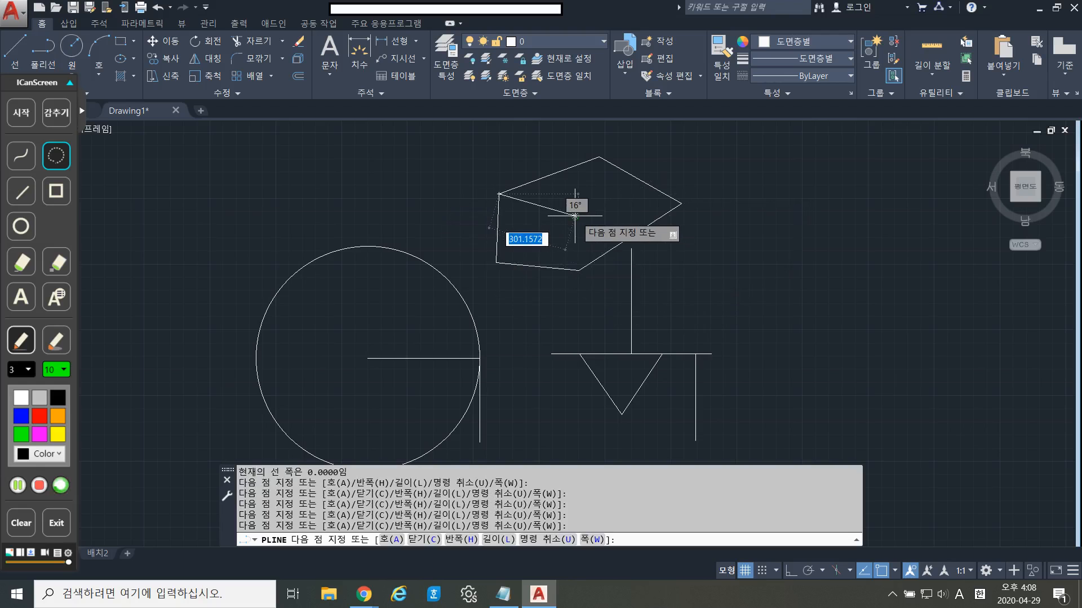
key(Escape)
Try to start a line from the geometric center of the five-sided polyline.
text(l)
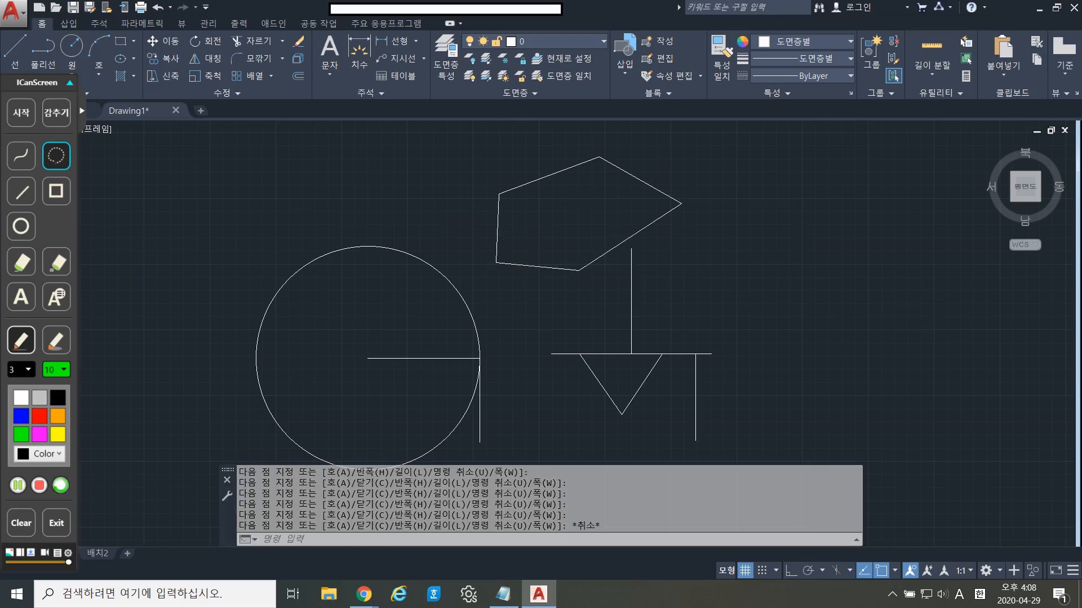
key(Return)
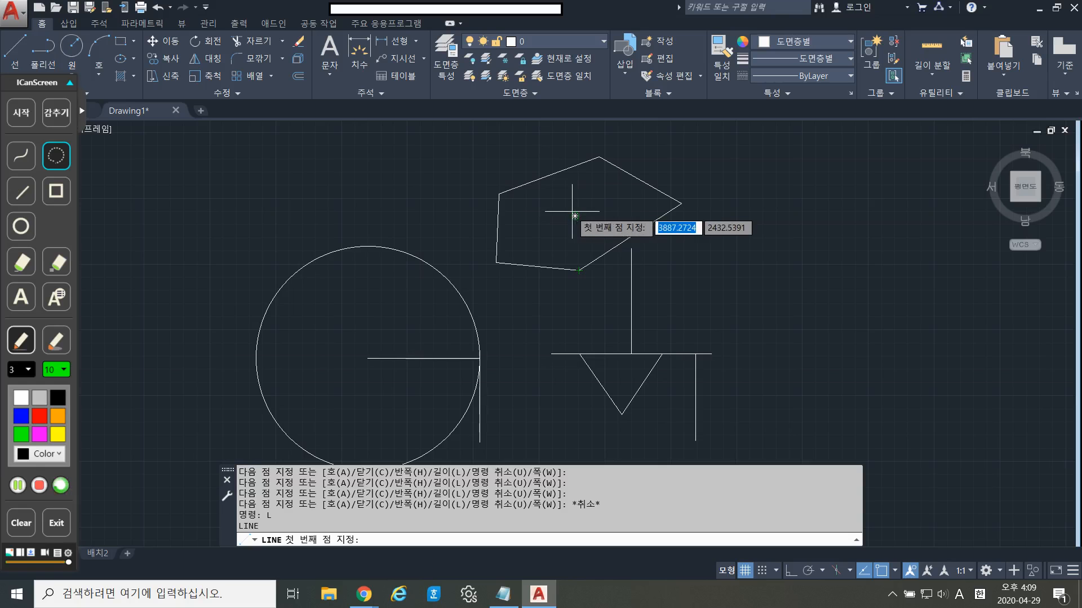
click(574, 216)
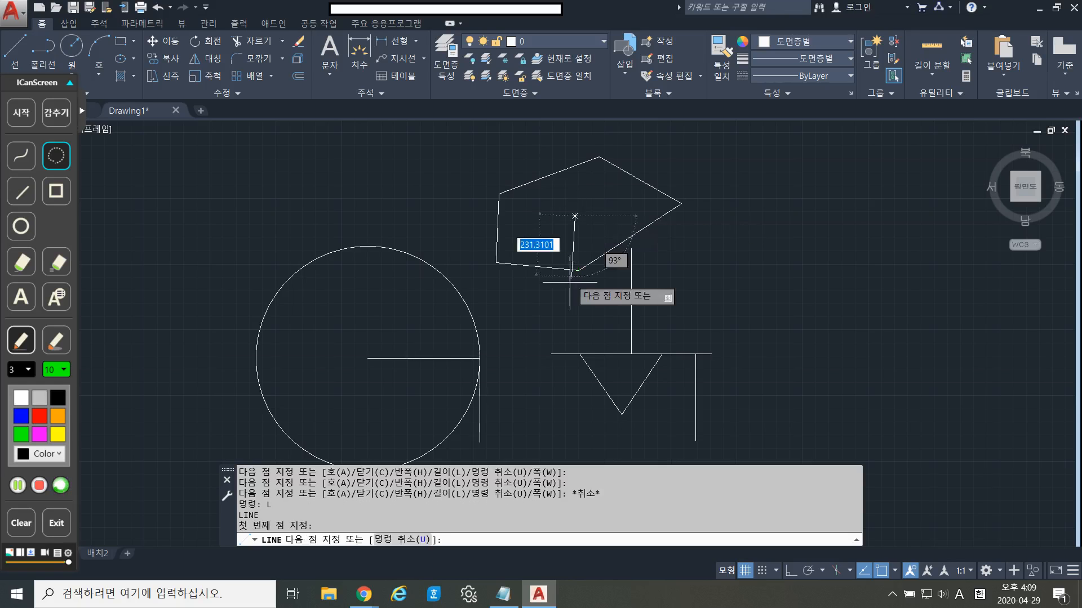
key(Escape)
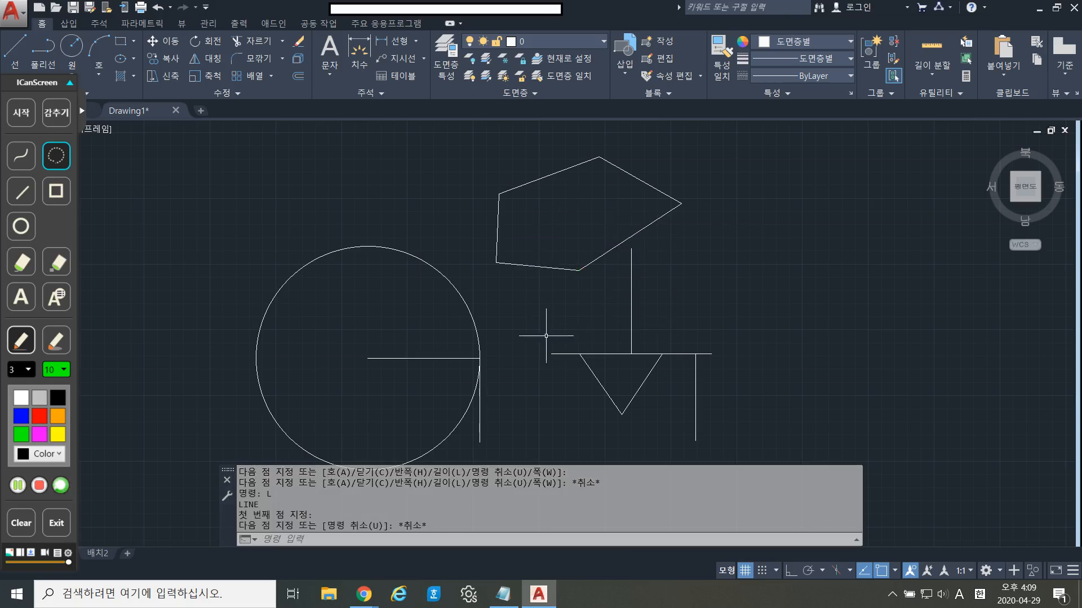
Examine the object snap settings, toggle object snap off and back on, and accept them.
scroll(535, 355, down, 2)
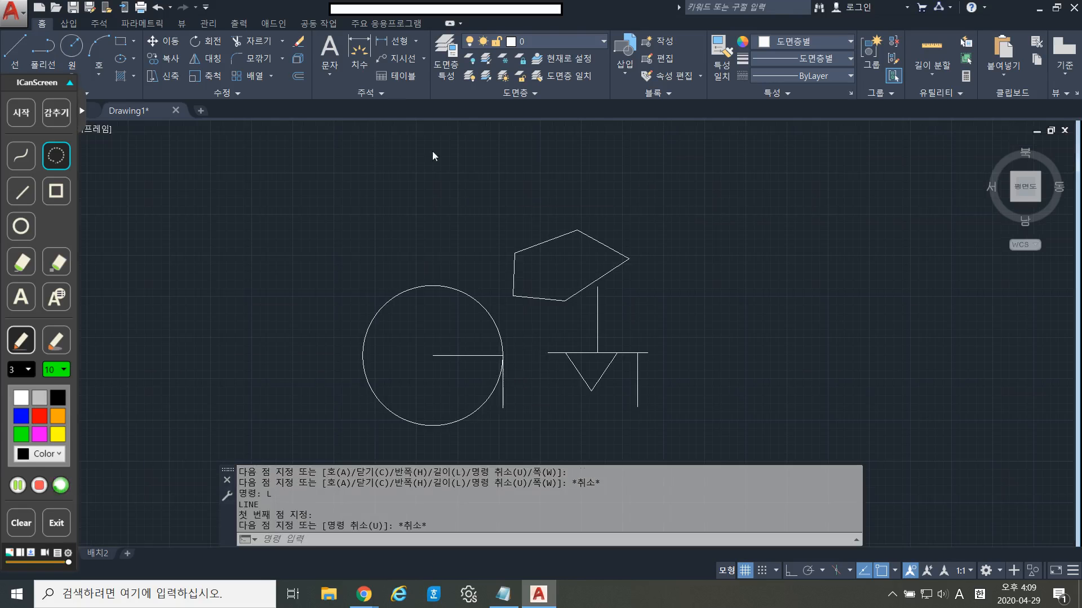
text(OS)
key(Return)
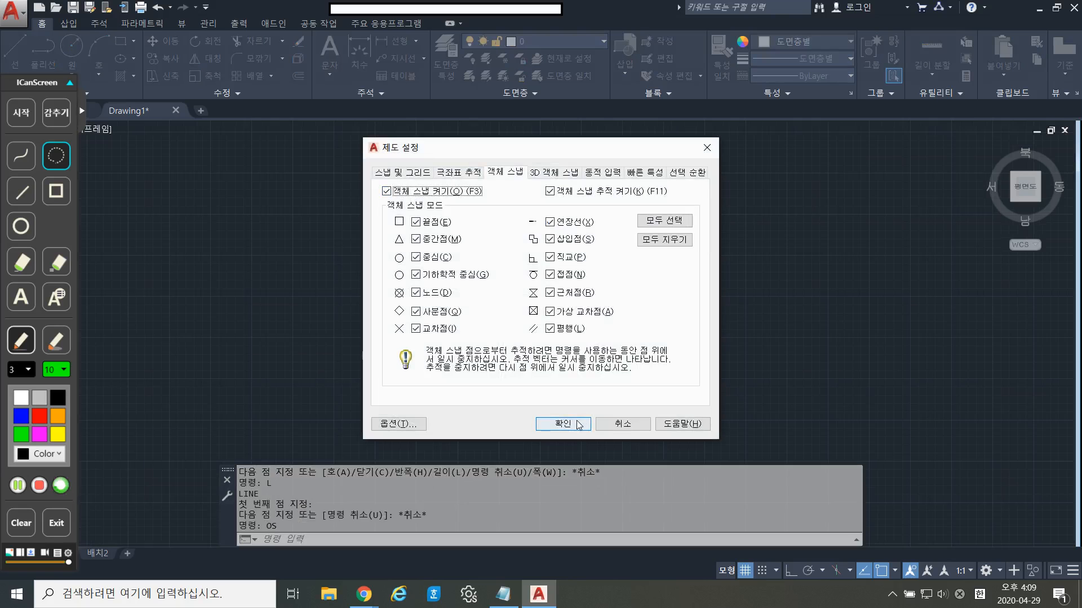
click(456, 193)
click(455, 194)
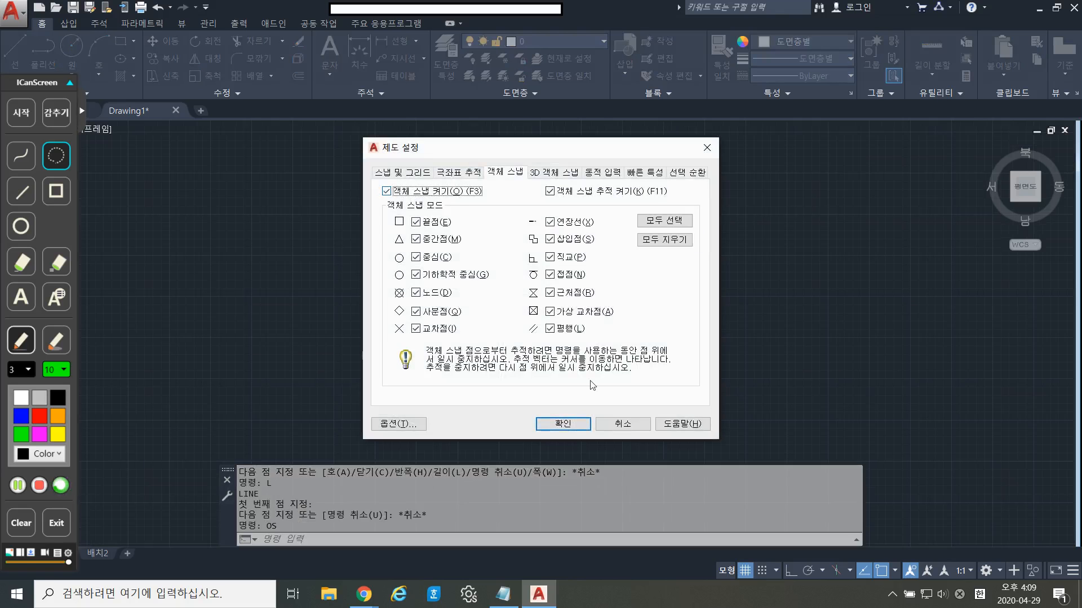
click(583, 426)
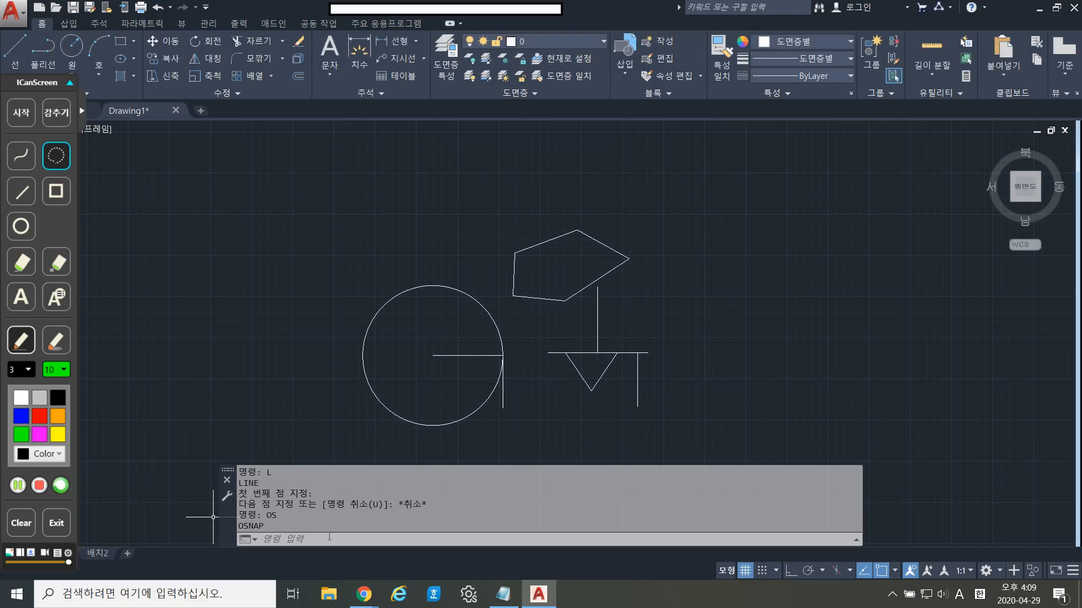
Switch to the shortcut list in Notepad, read the object snap shortcuts Ob and Os, and minimize the list.
click(503, 594)
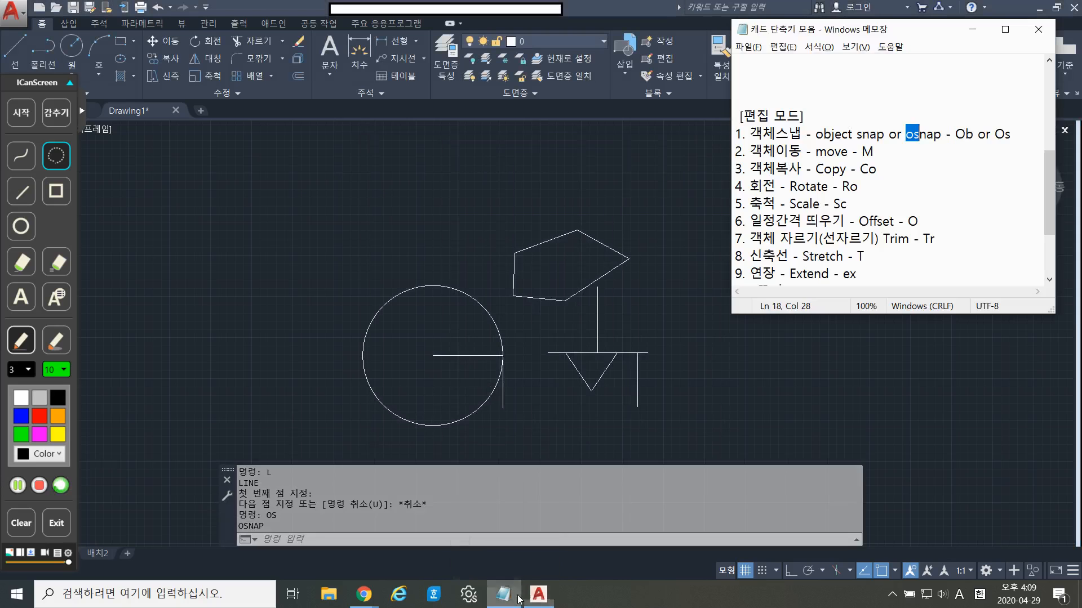
click(938, 144)
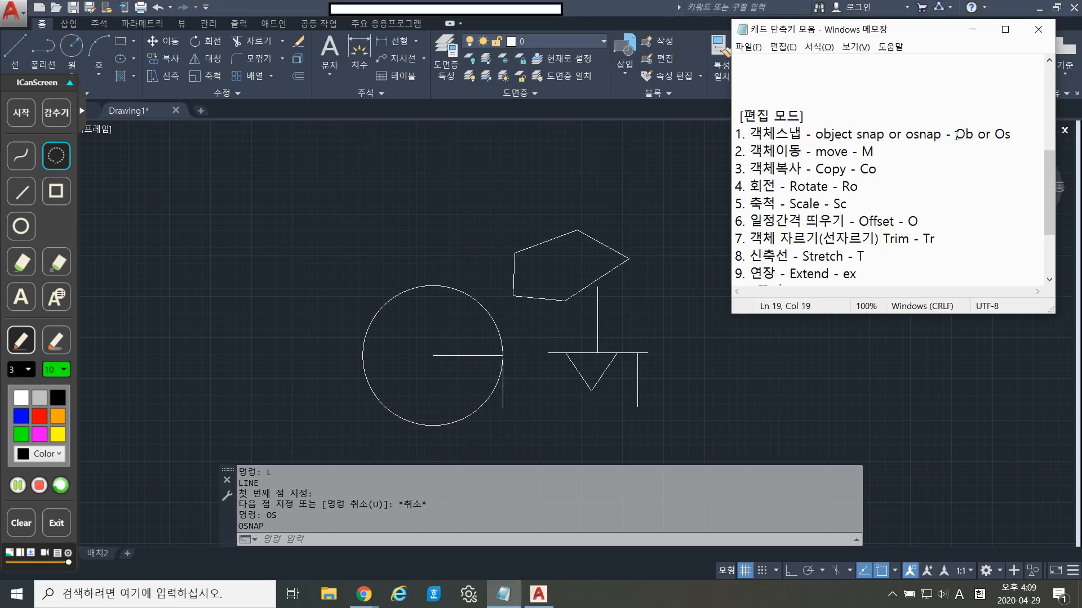
drag(955, 134, 973, 134)
double_click(998, 134)
click(974, 30)
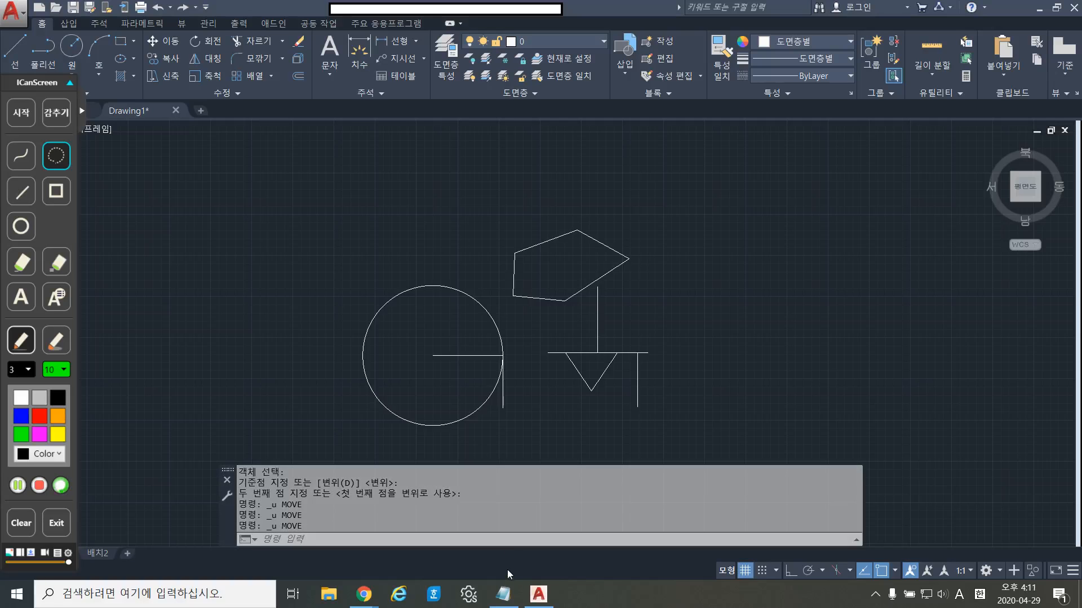
Read the Move command's entry and its shortcut M in the Notepad shortcut list, and return to AutoCAD.
click(503, 592)
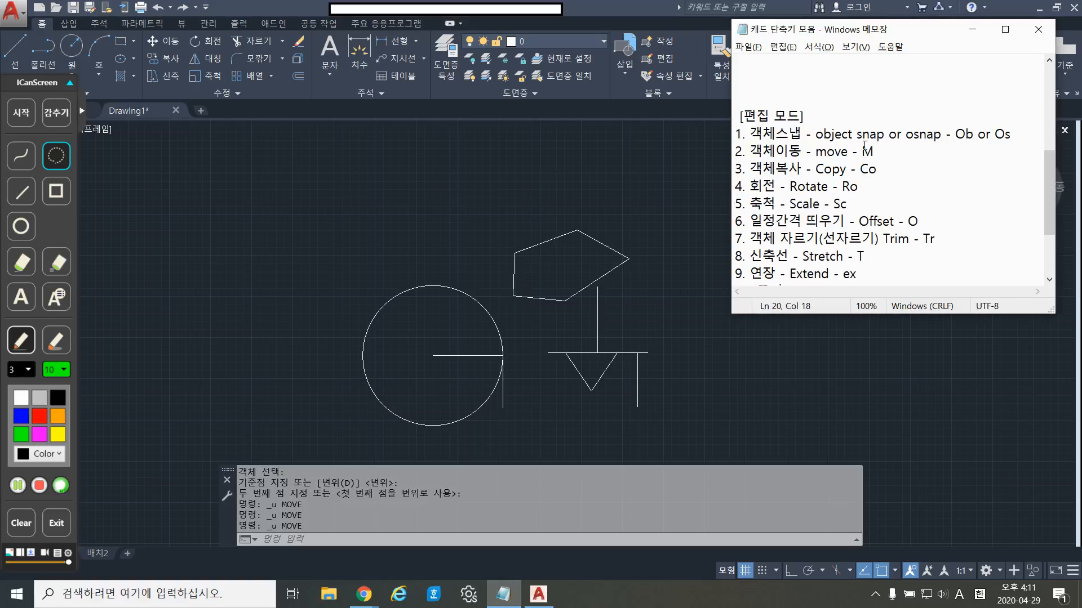
drag(816, 151, 849, 150)
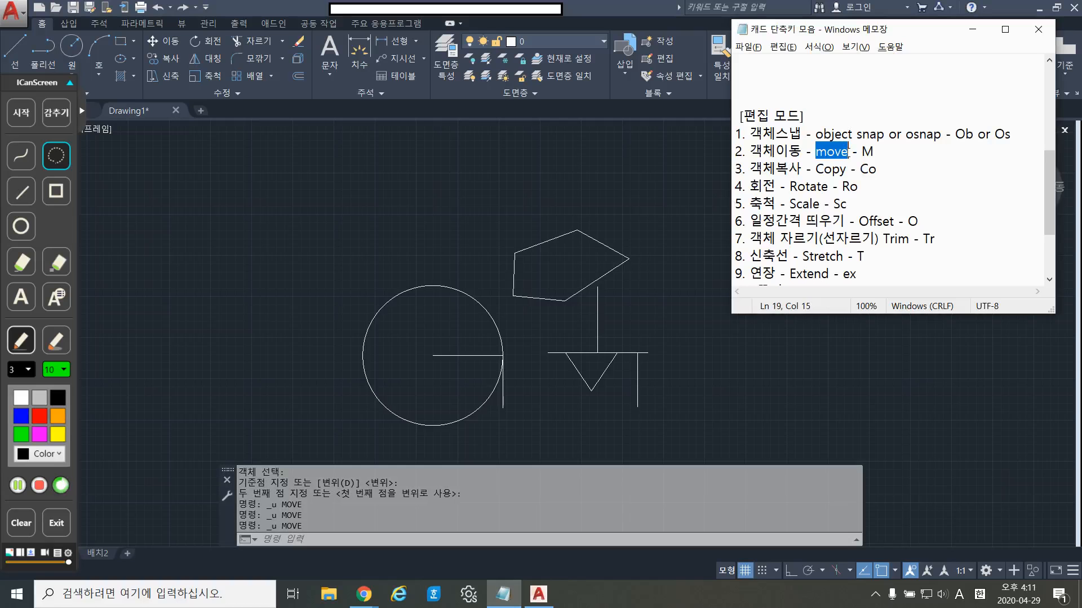
click(778, 150)
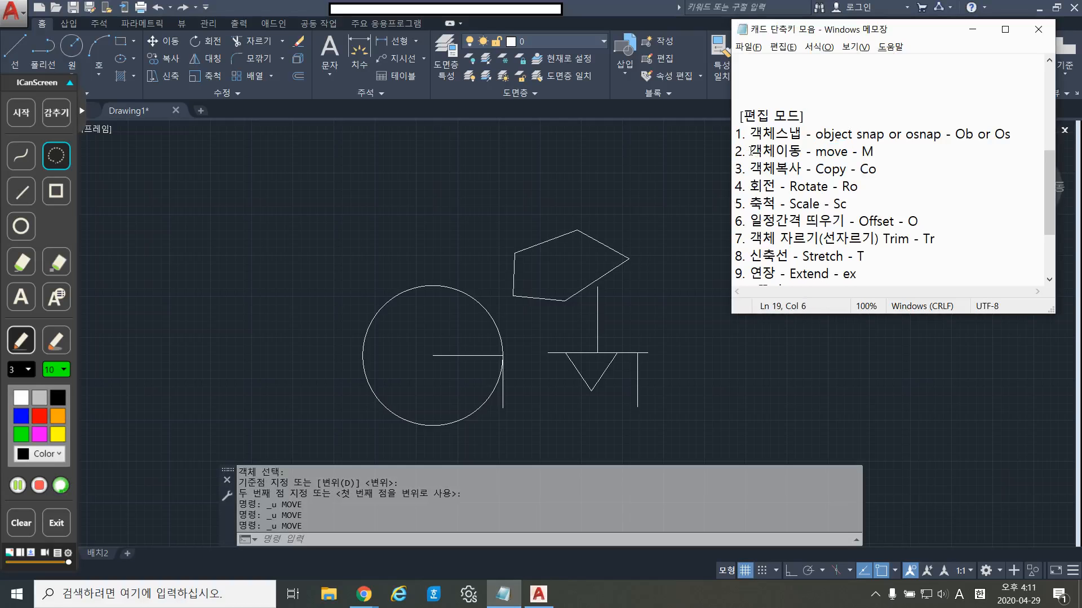
drag(750, 151, 878, 151)
click(877, 151)
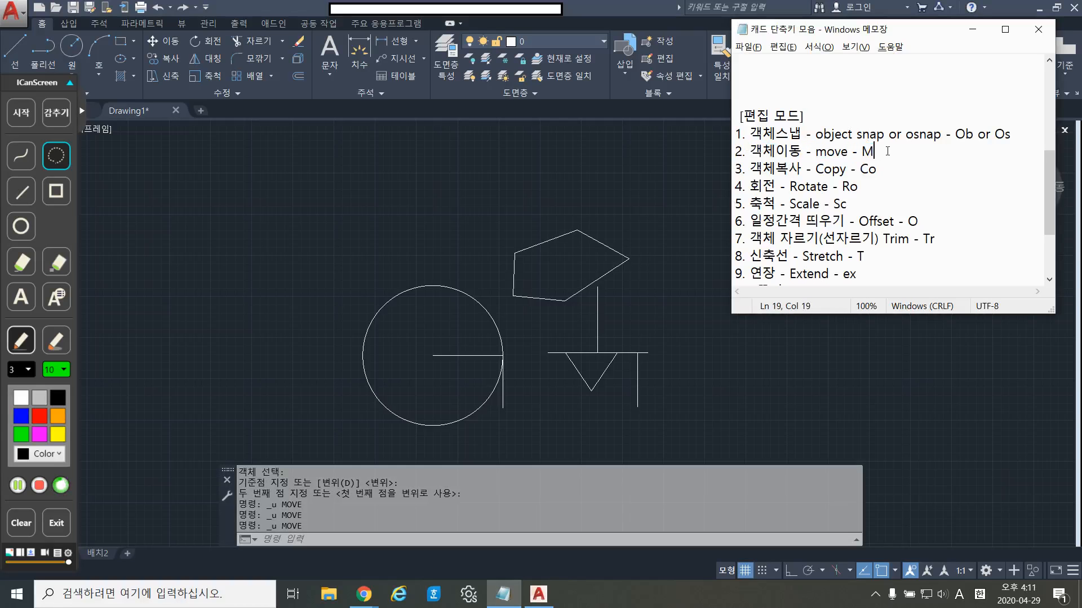
click(609, 432)
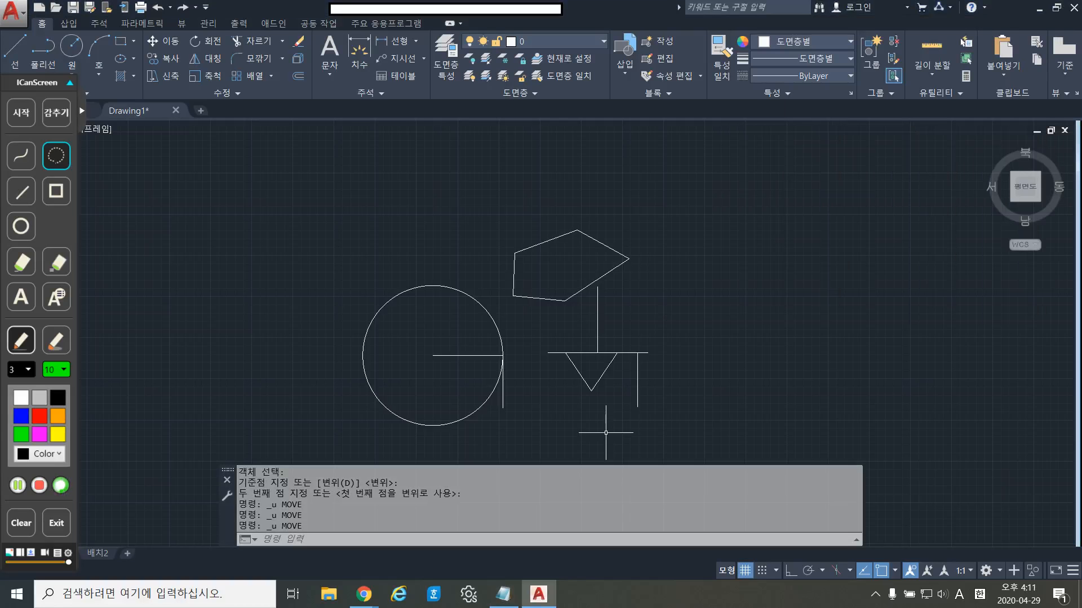
Move the circle from its bottom quadrant to the corner where the horizontal radius line meets the vertical line.
text(M)
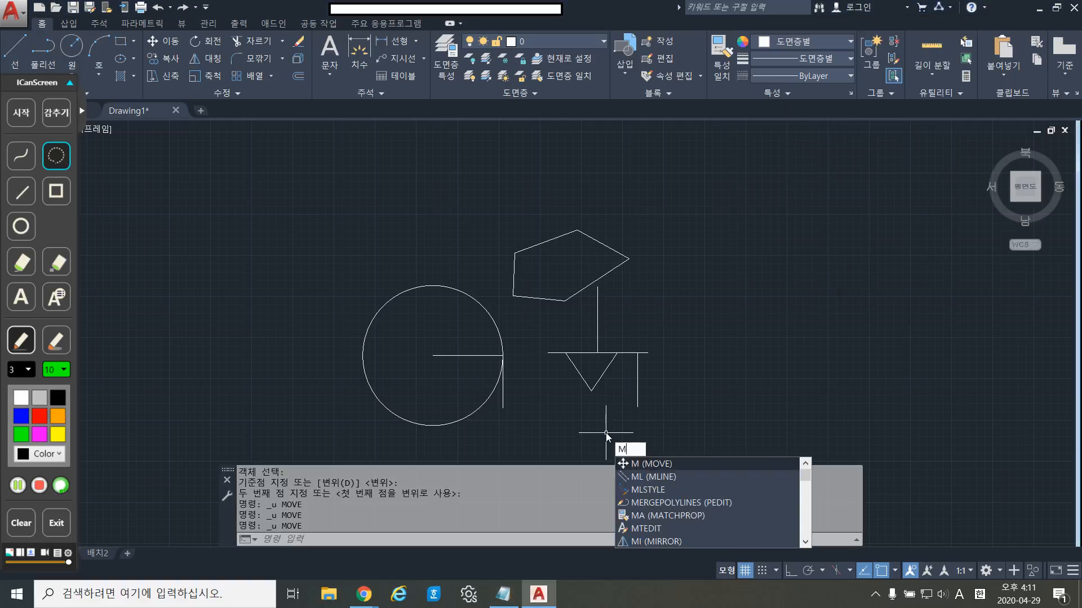
key(Return)
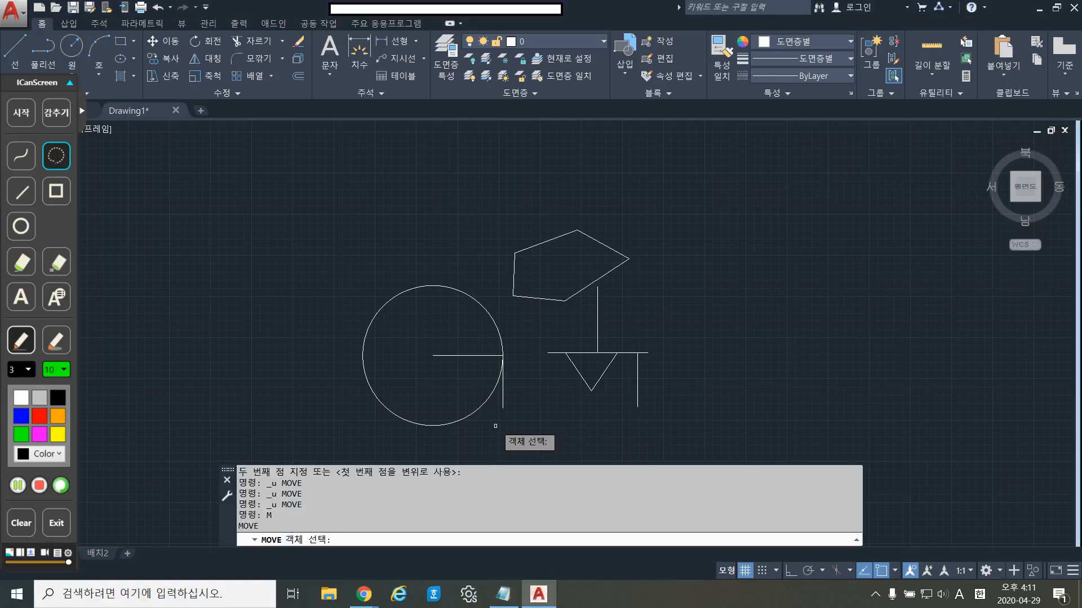
click(467, 418)
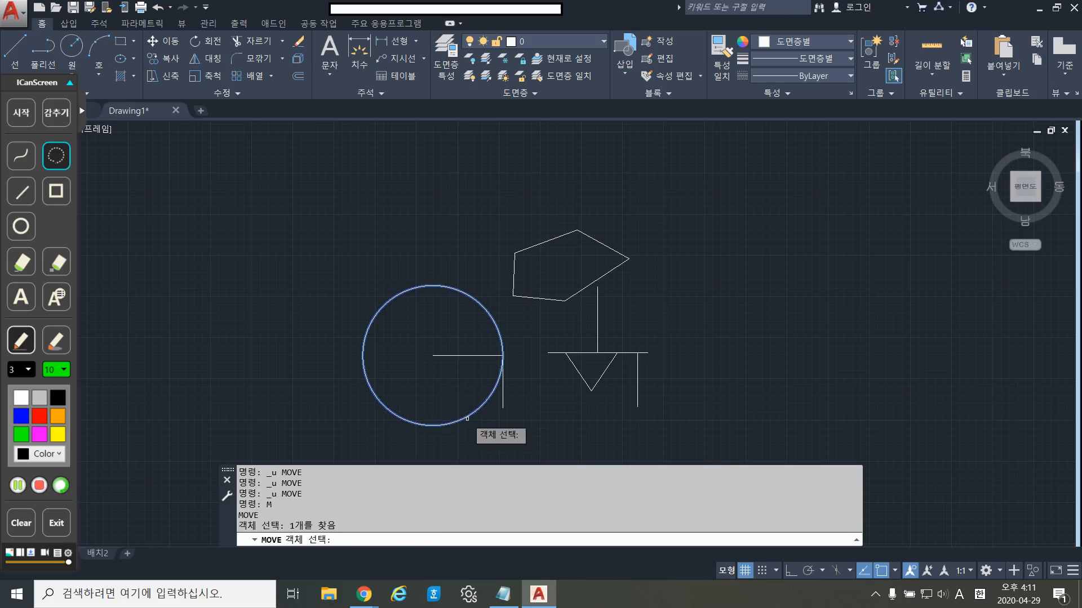
key(Return)
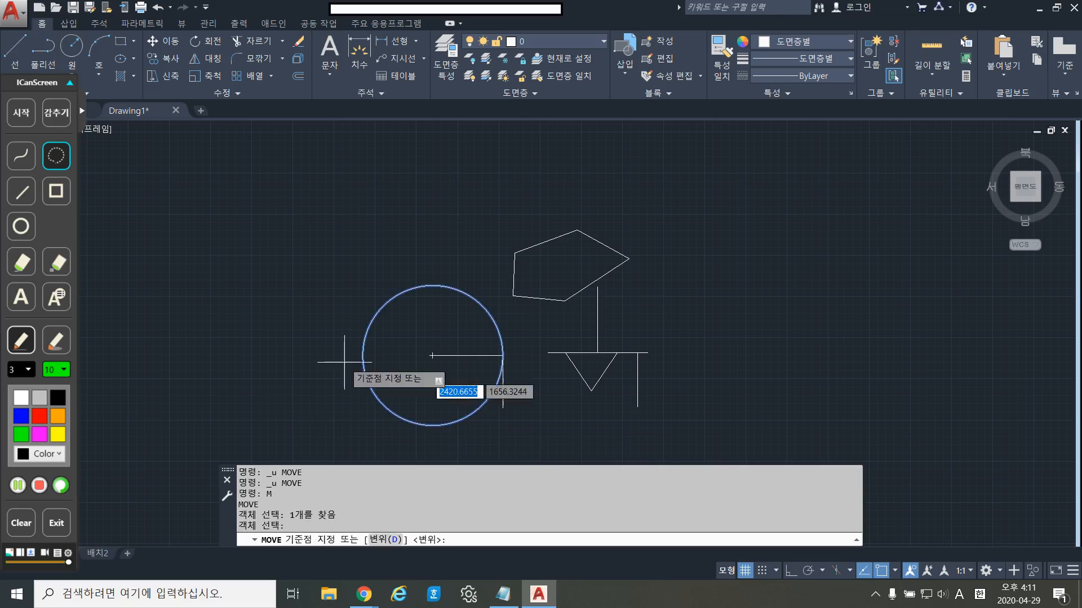
click(432, 426)
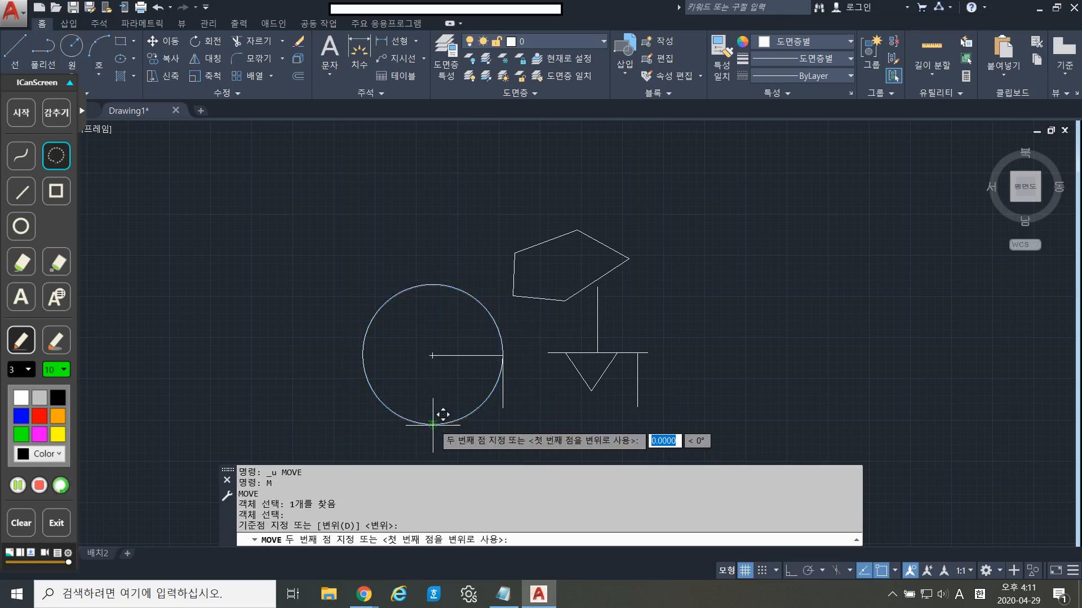
click(503, 356)
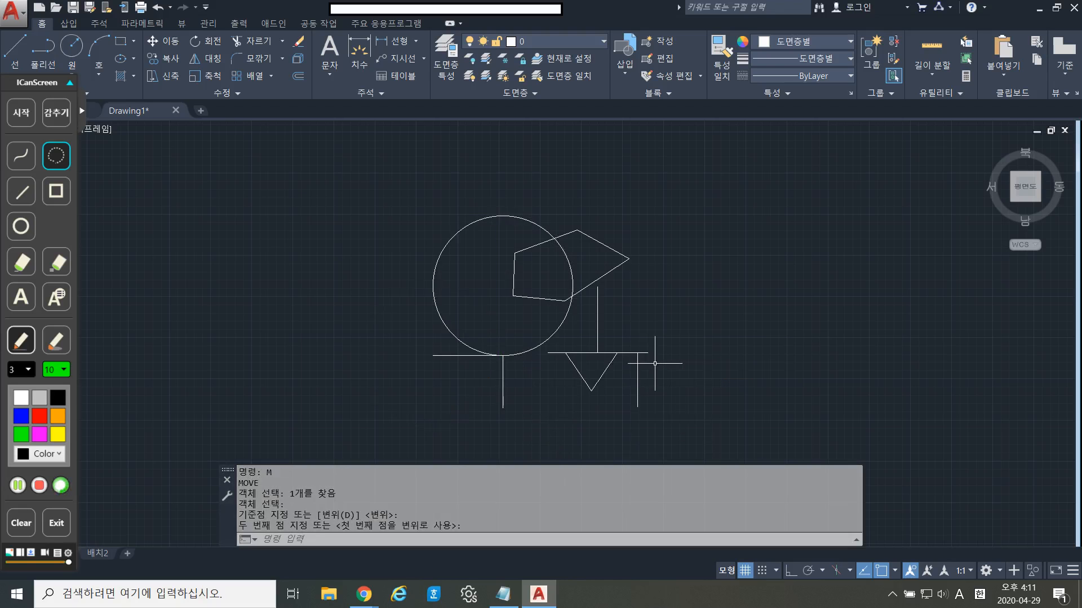
Move the five-sided polyline and the line figures with the triangle from the triangle's lower vertex to the circle's top quadrant.
text(m)
key(Return)
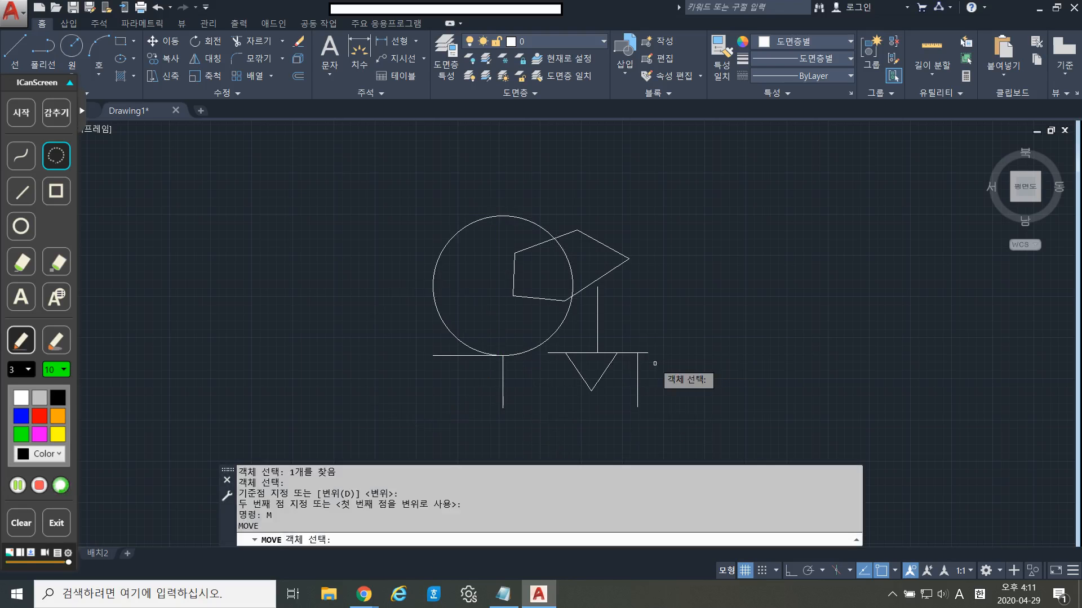
click(702, 428)
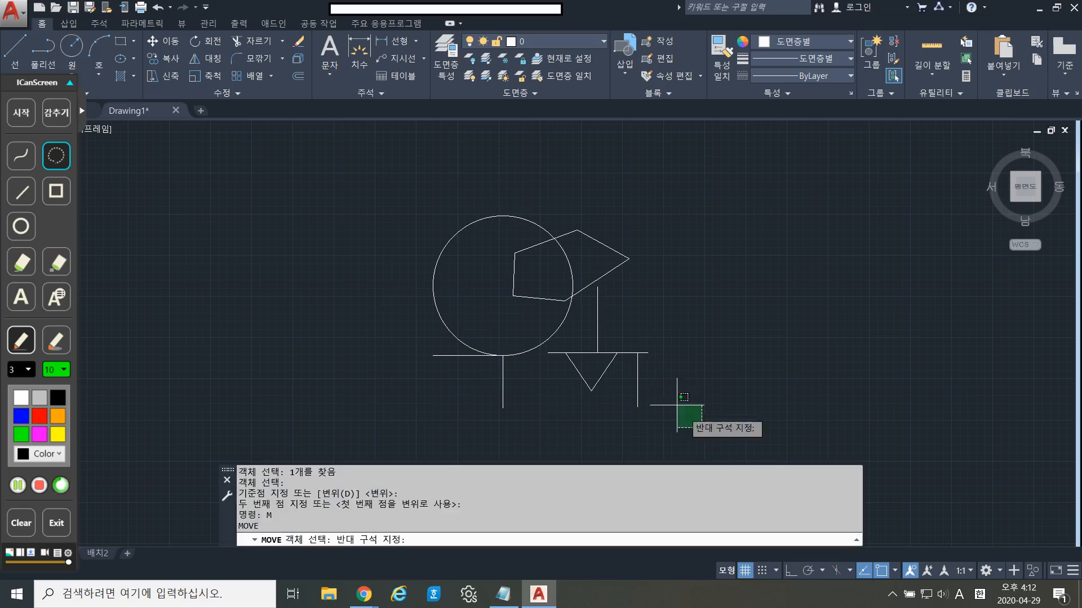
click(583, 204)
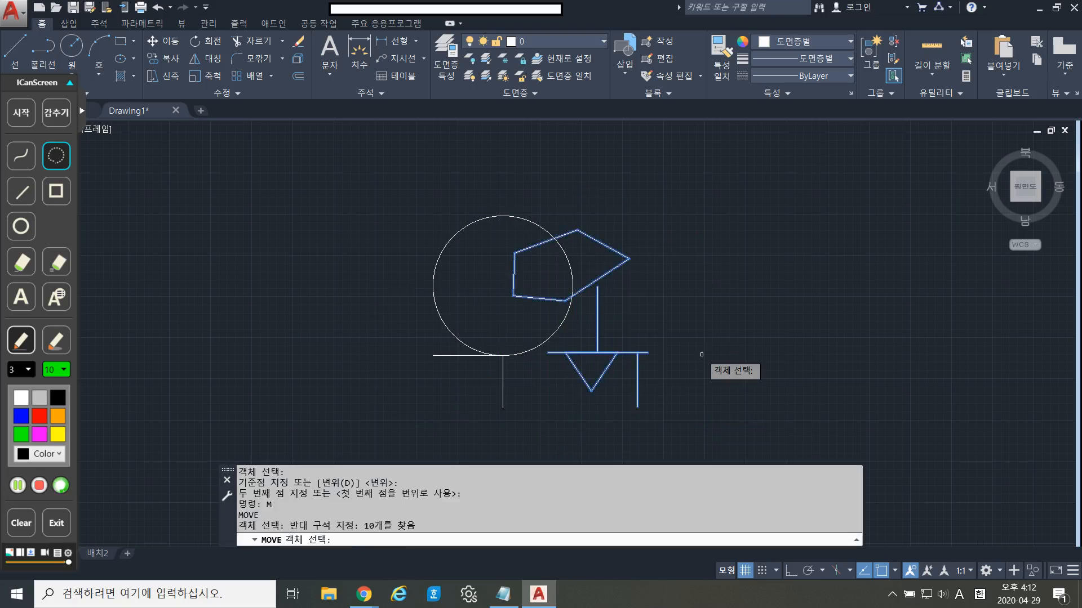
key(Return)
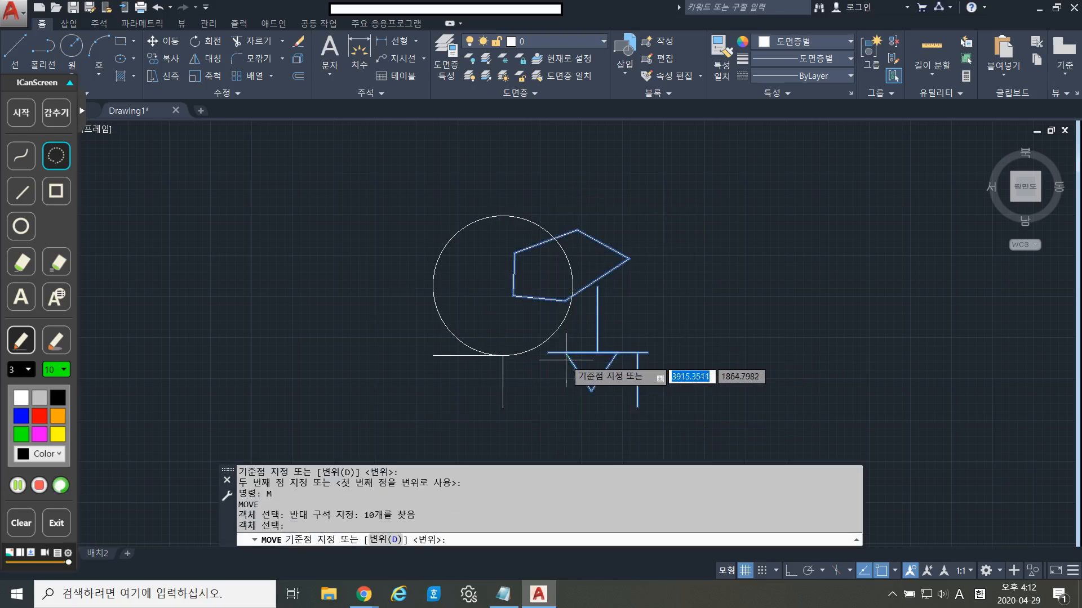
click(591, 389)
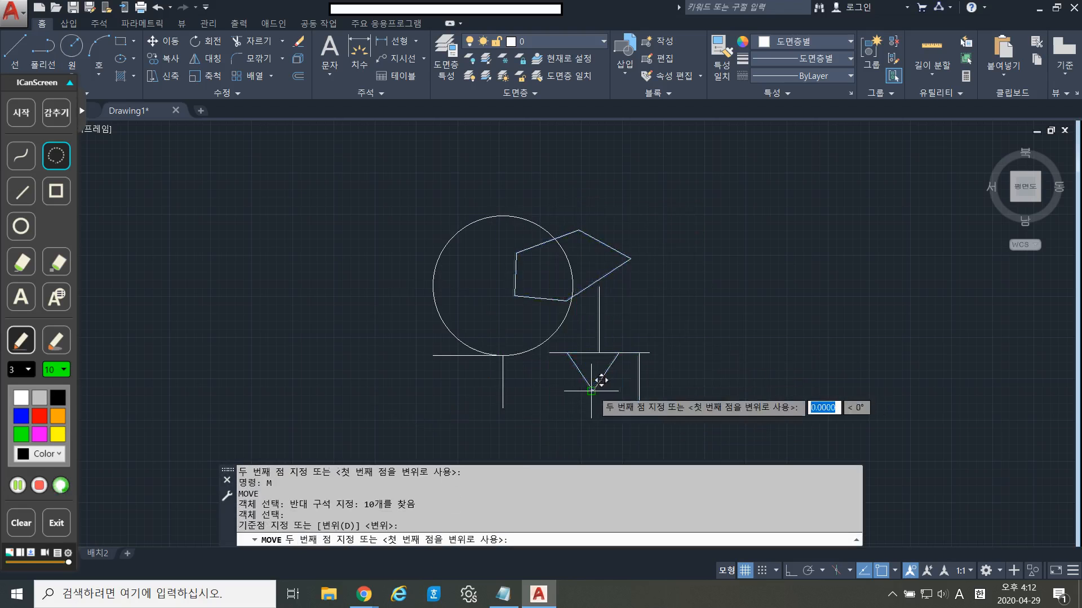
click(512, 202)
scroll(538, 252, down, 4)
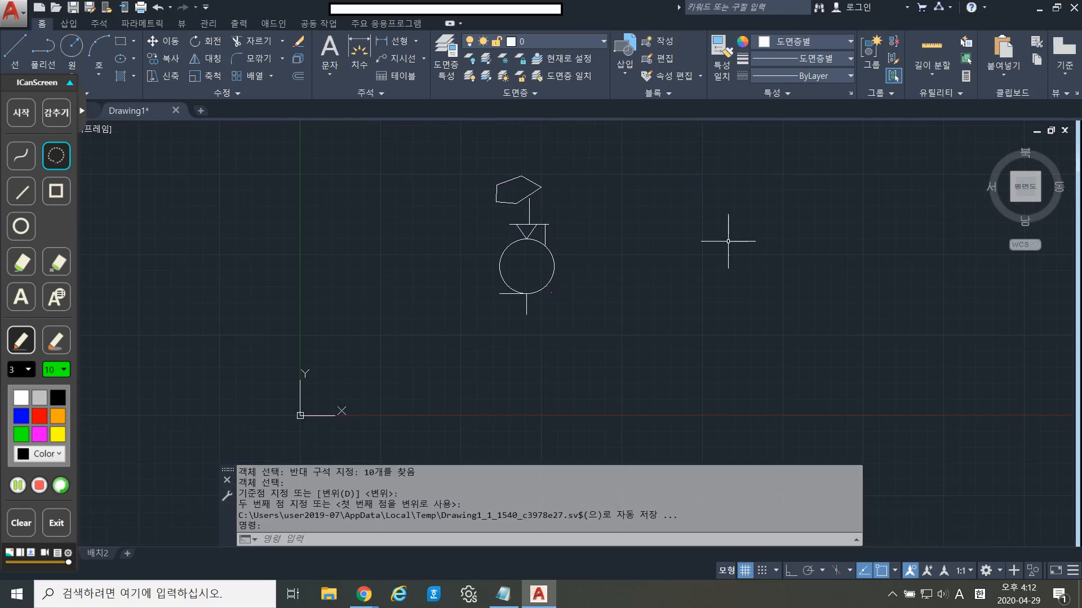
middle_drag(569, 188, 583, 235)
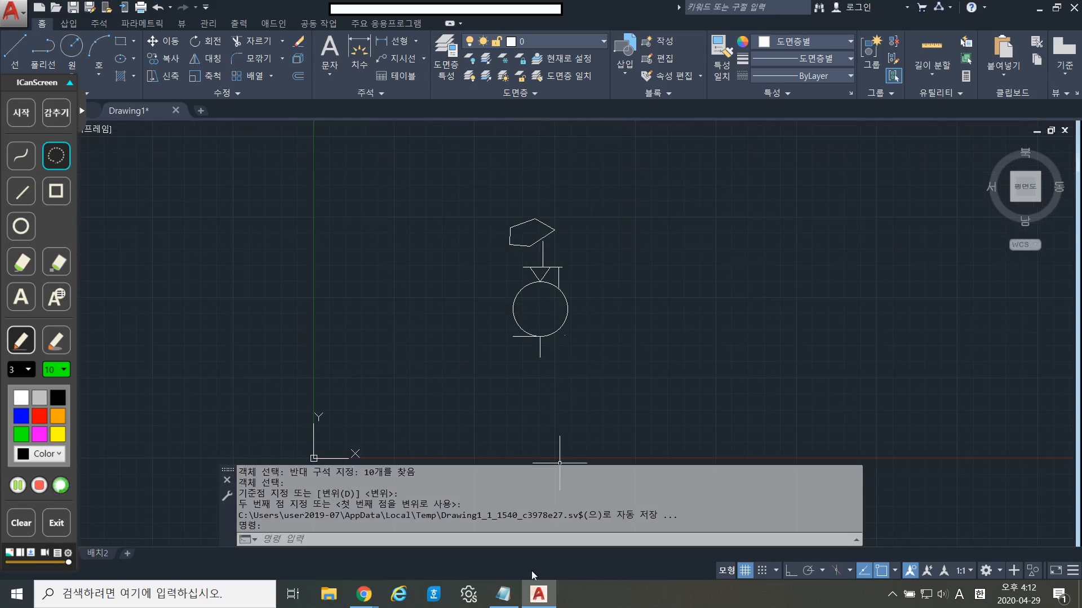
Read the Move shortcut M and the Copy shortcut Co in the Notepad shortcut list, and return to AutoCAD.
click(503, 593)
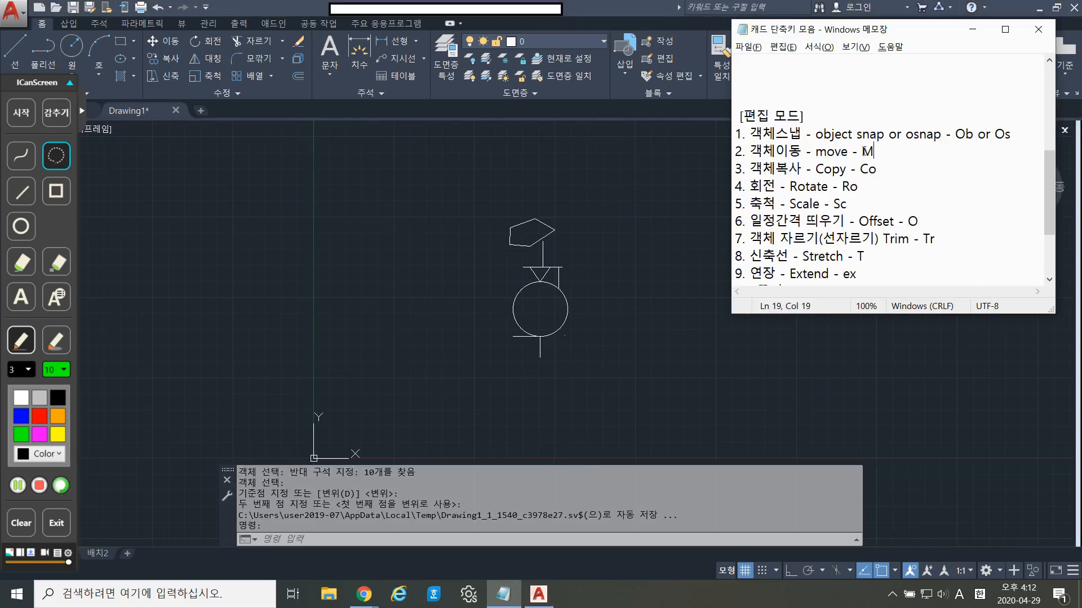
drag(862, 151, 873, 151)
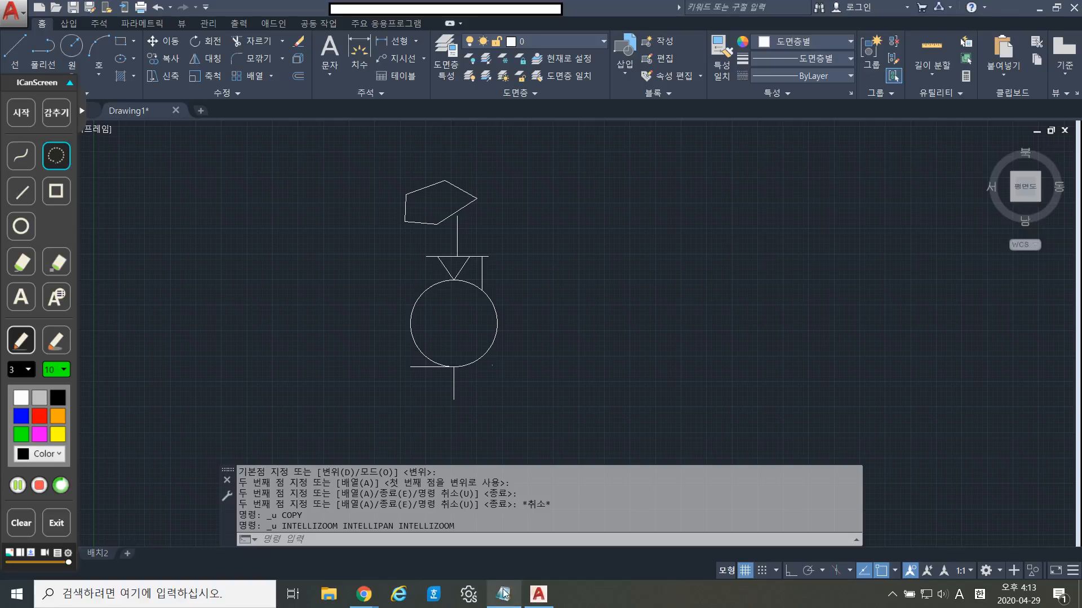
click(503, 594)
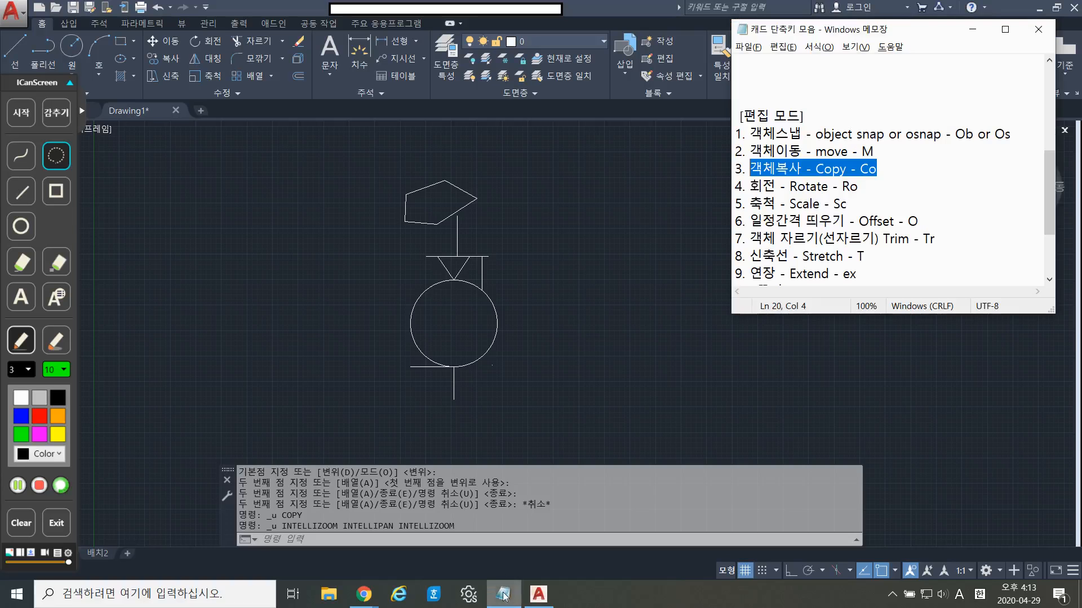
click(862, 183)
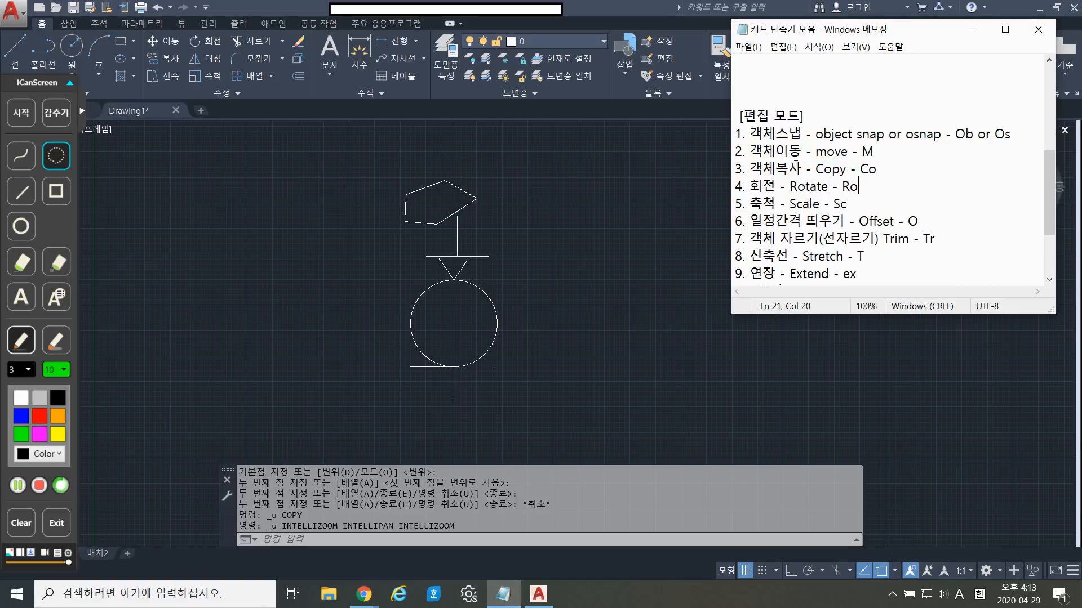
mouse_move(751, 168)
mouse_down()
mouse_move(883, 169)
mouse_move(736, 174)
mouse_up()
click(888, 170)
click(565, 337)
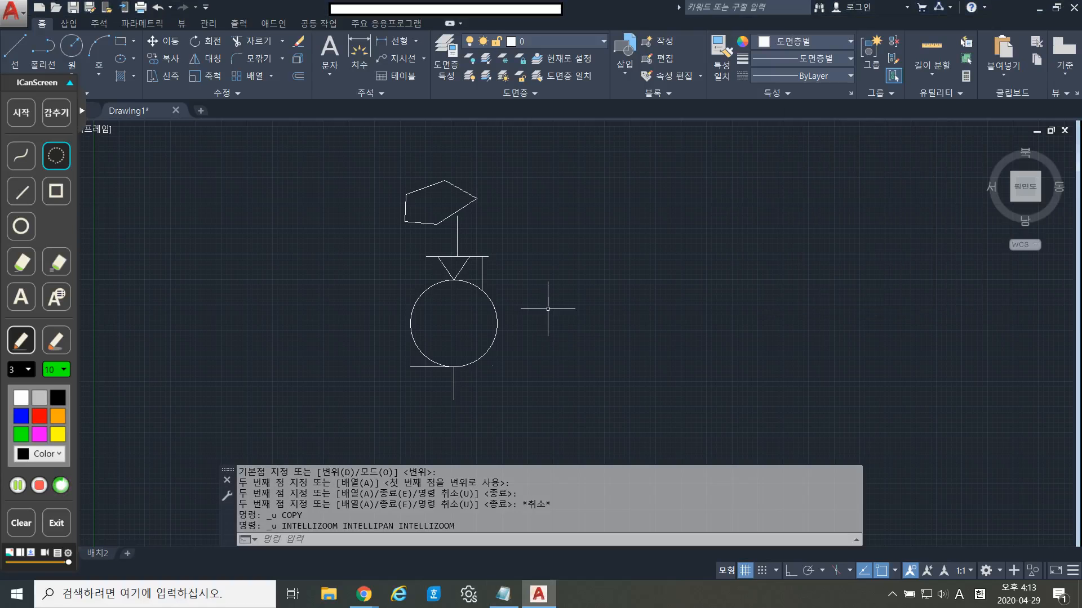
Copy the whole figure from the outer end of its lower horizontal line to four spots: two on its right, one on its left, one just beside it.
text(co)
key(Return)
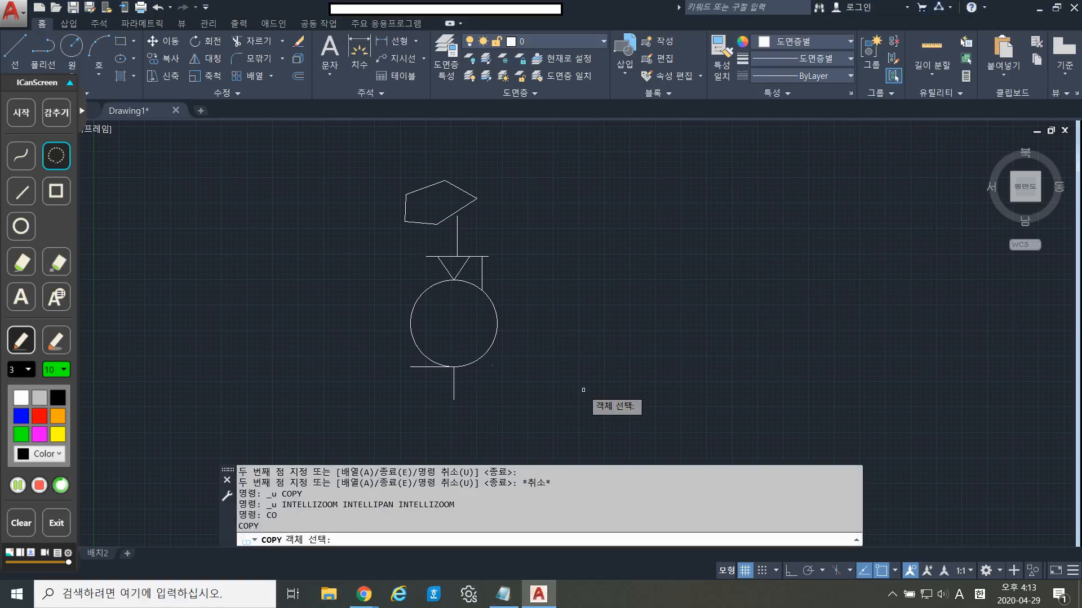
click(549, 406)
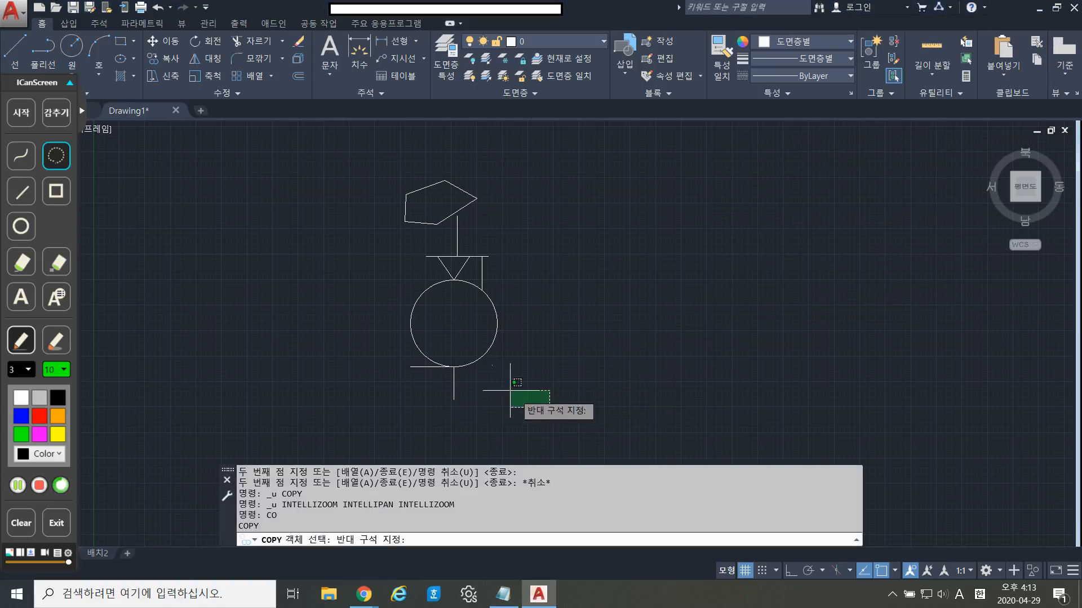
click(370, 166)
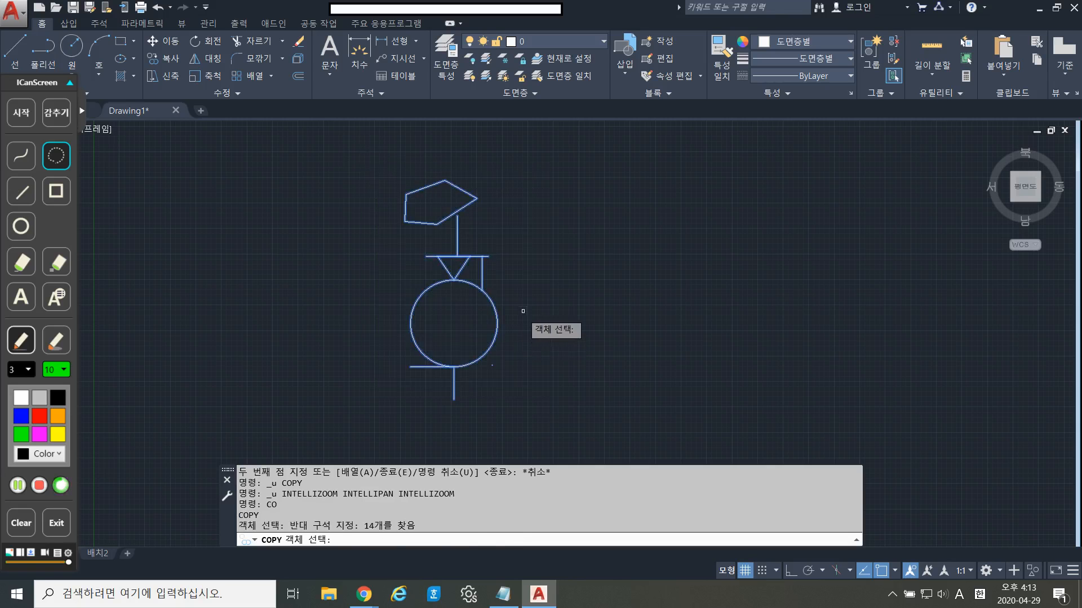
key(Return)
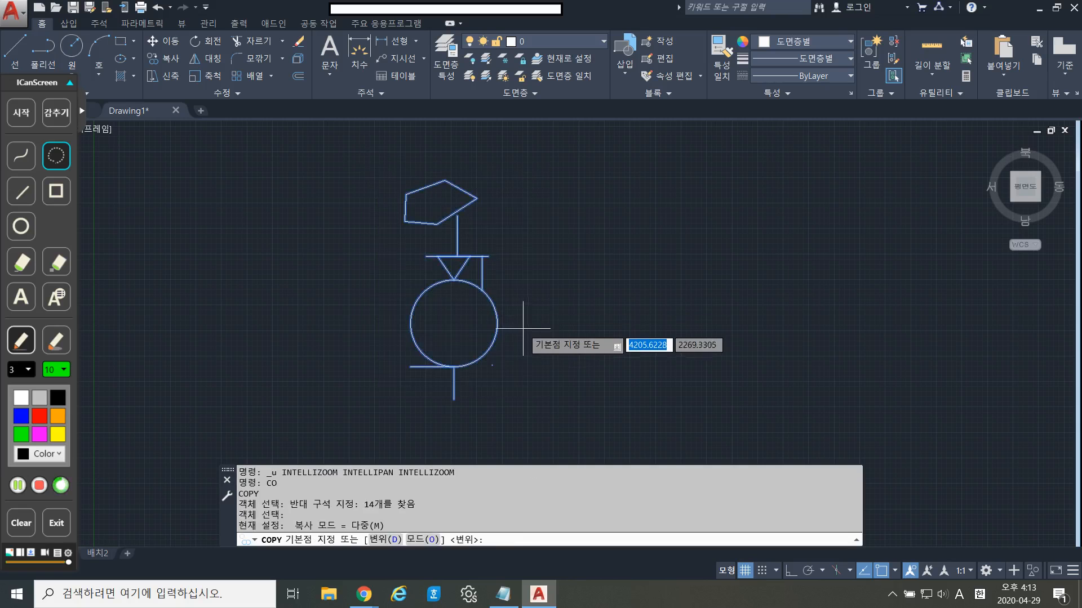
click(409, 367)
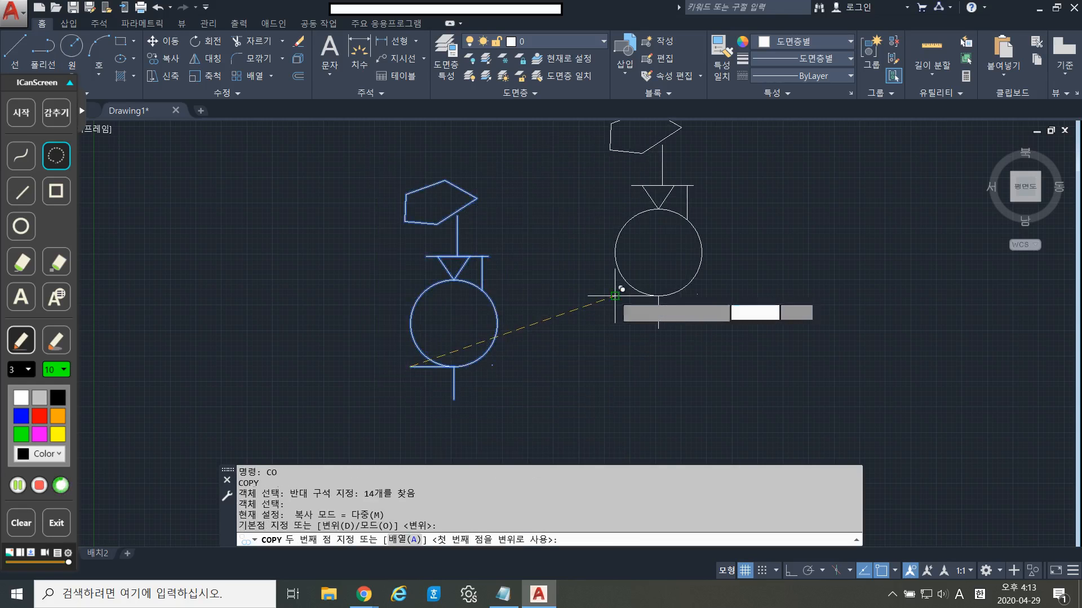
click(780, 398)
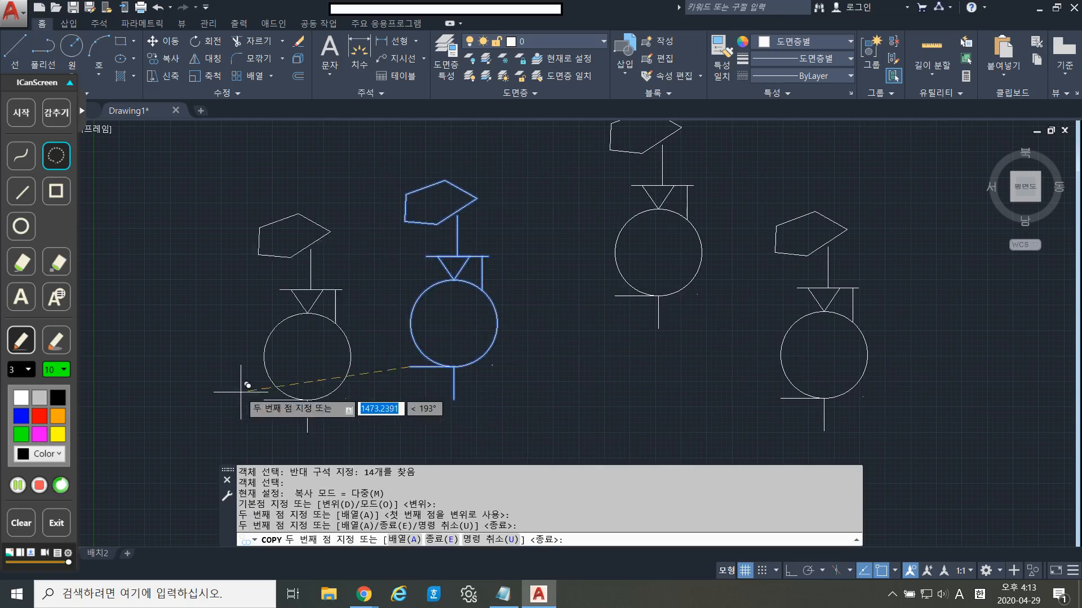
click(223, 389)
click(524, 405)
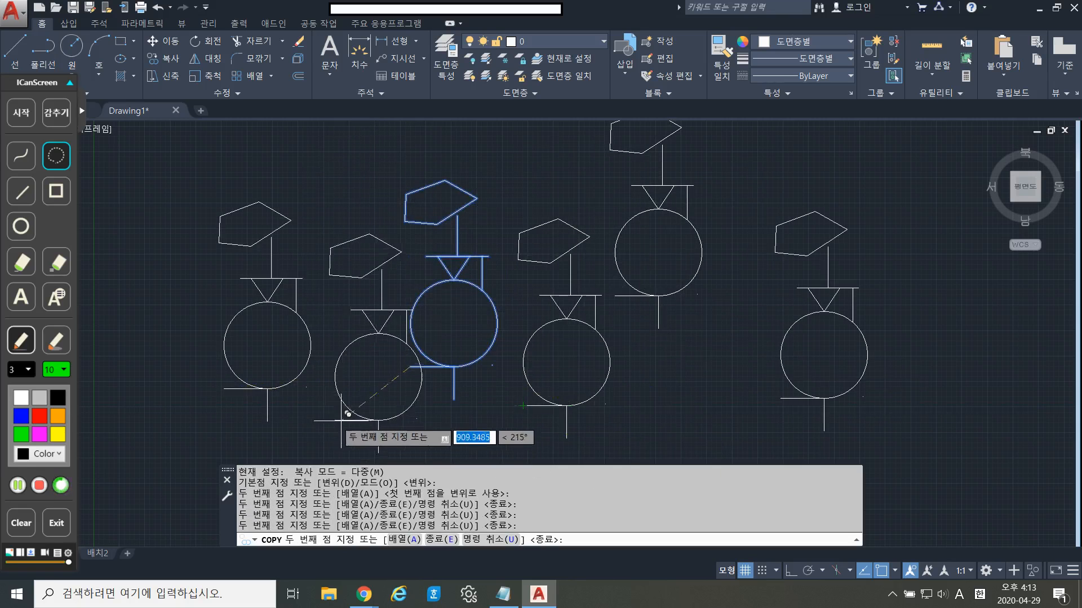
key(Return)
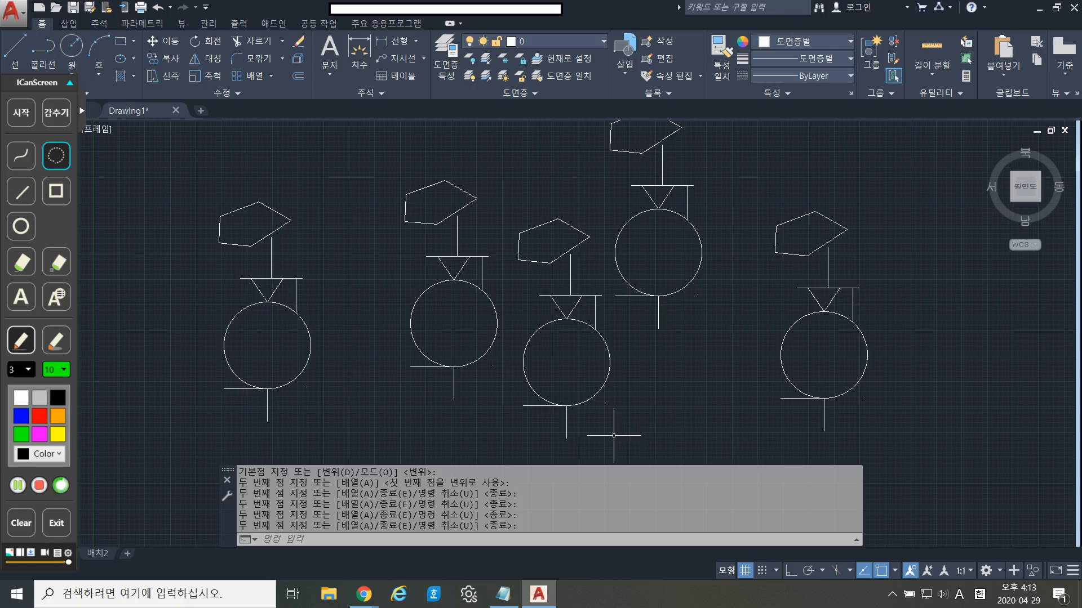
Read the Rotate command's entry and its shortcut Ro in the Notepad shortcut list, and return to AutoCAD.
click(503, 594)
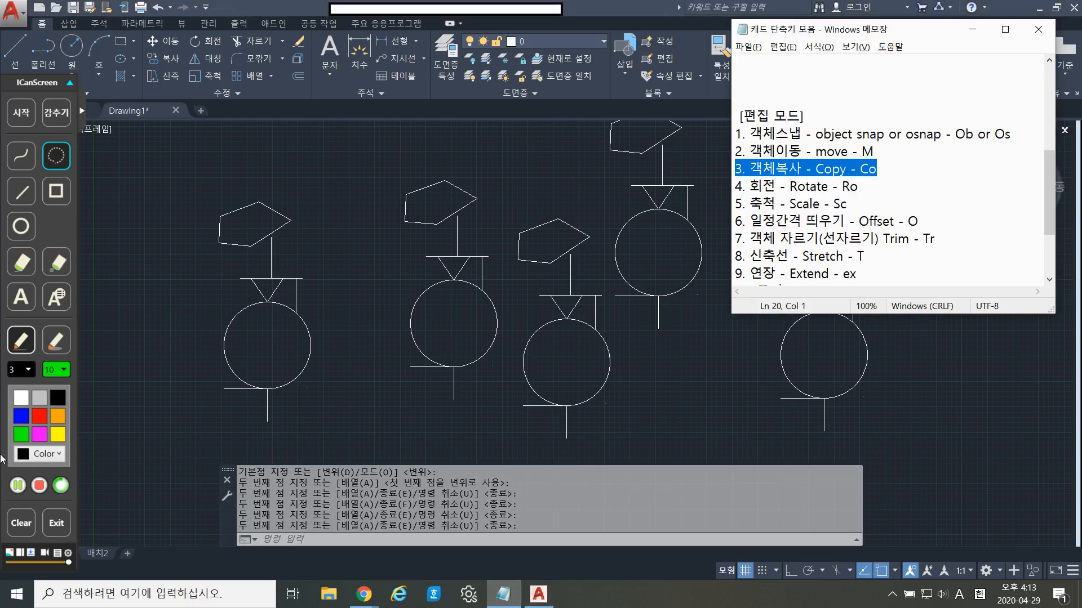
click(17, 476)
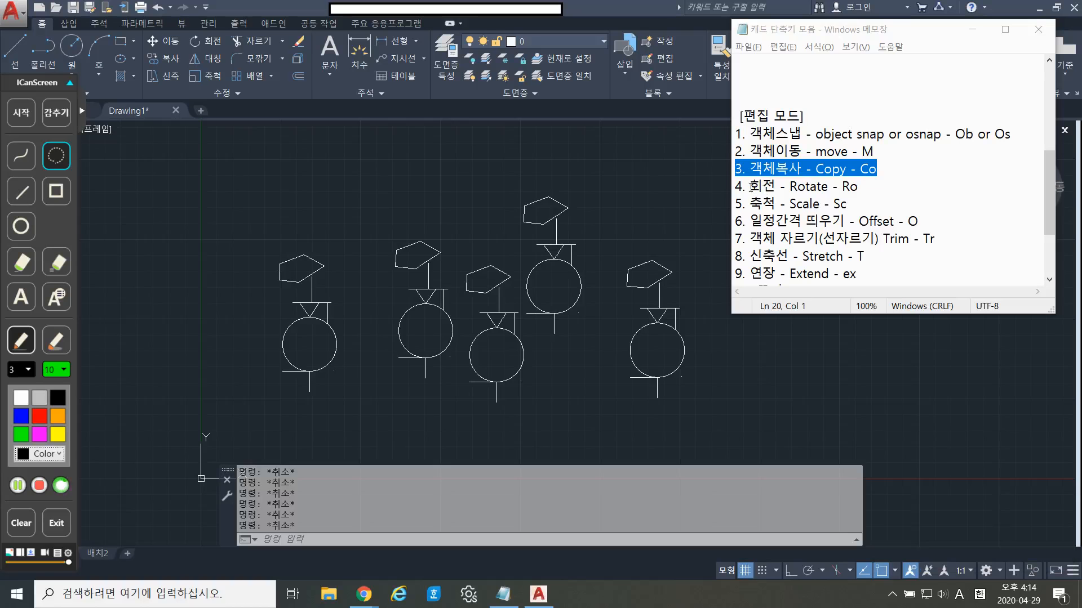
drag(751, 187, 777, 186)
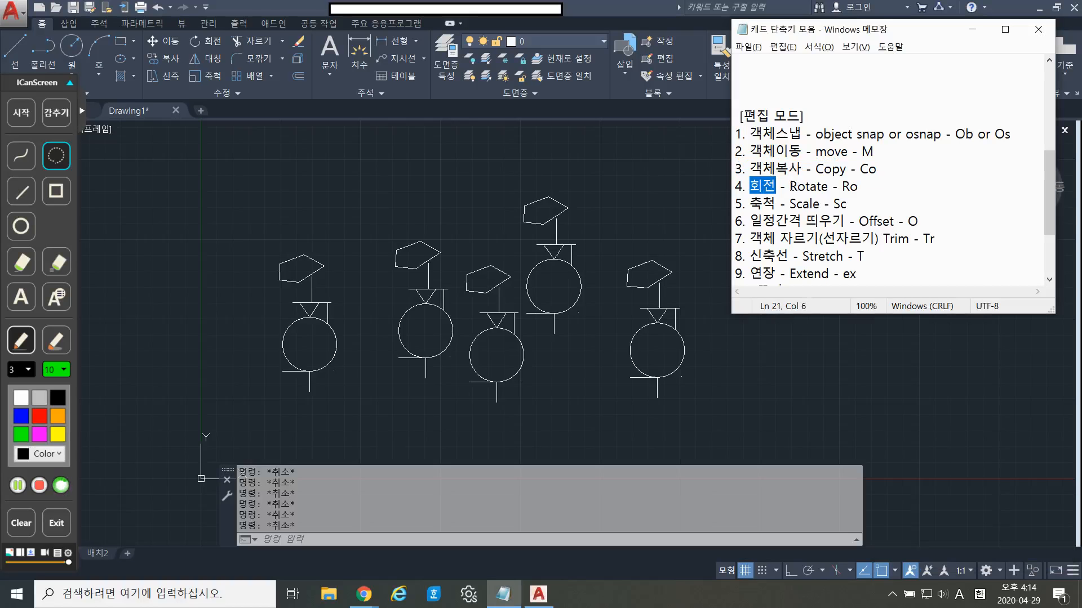
mouse_move(788, 186)
mouse_down()
mouse_move(832, 186)
mouse_move(804, 186)
mouse_up()
click(795, 199)
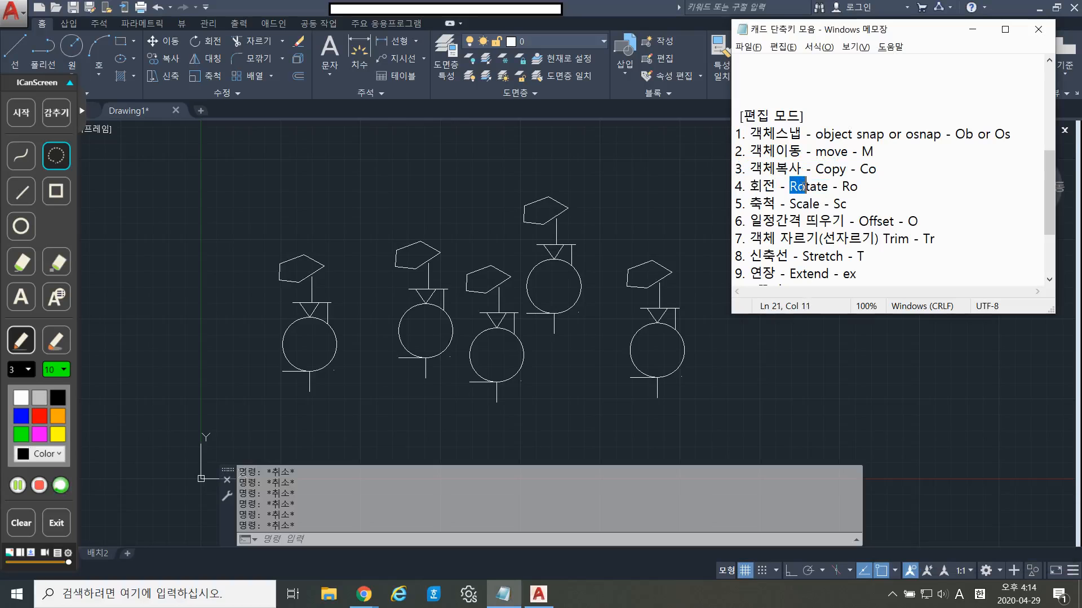
click(363, 423)
Rotate the leftmost figure by about 104° about the bottom quadrant of its circle.
text(r)
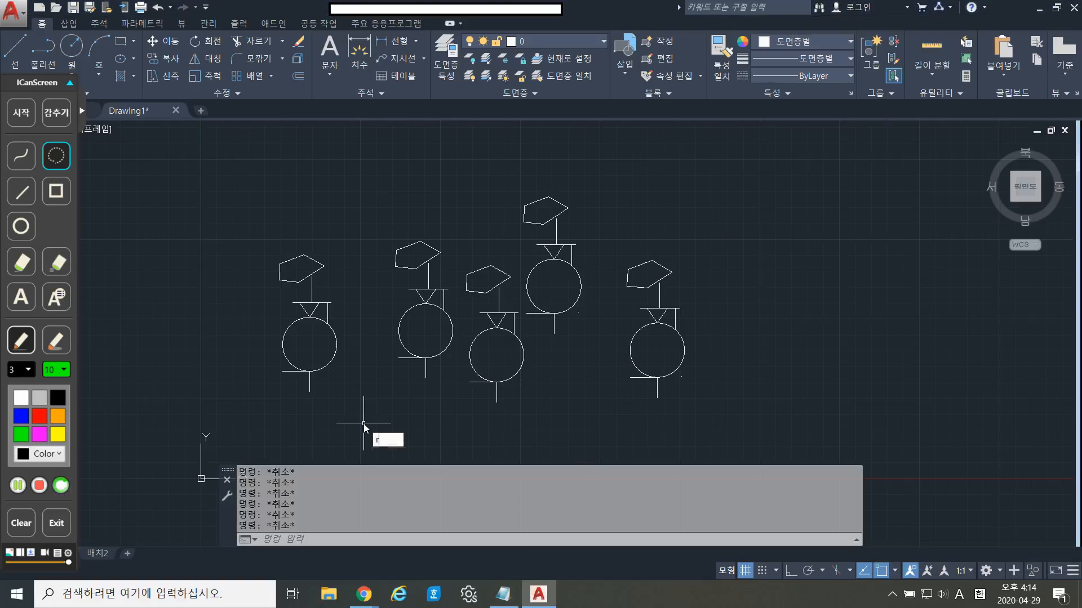
text(o)
key(Return)
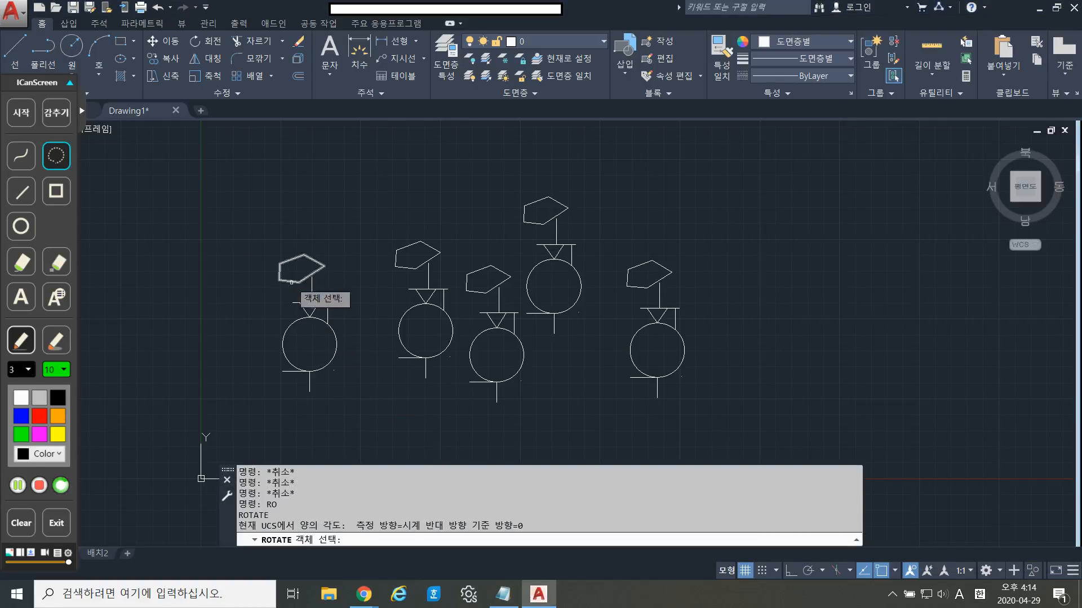
click(258, 233)
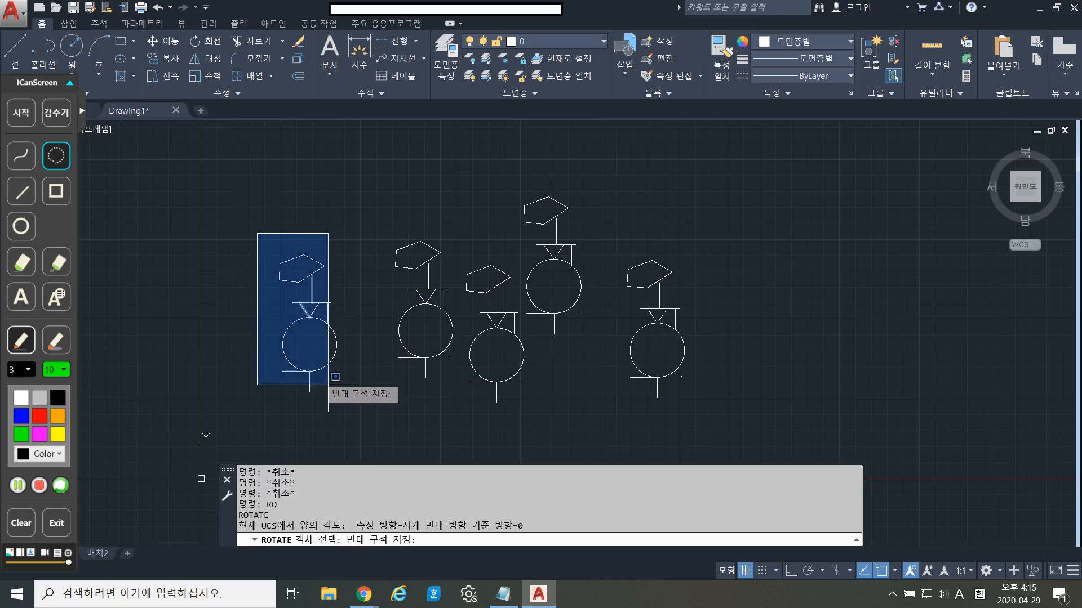
click(360, 409)
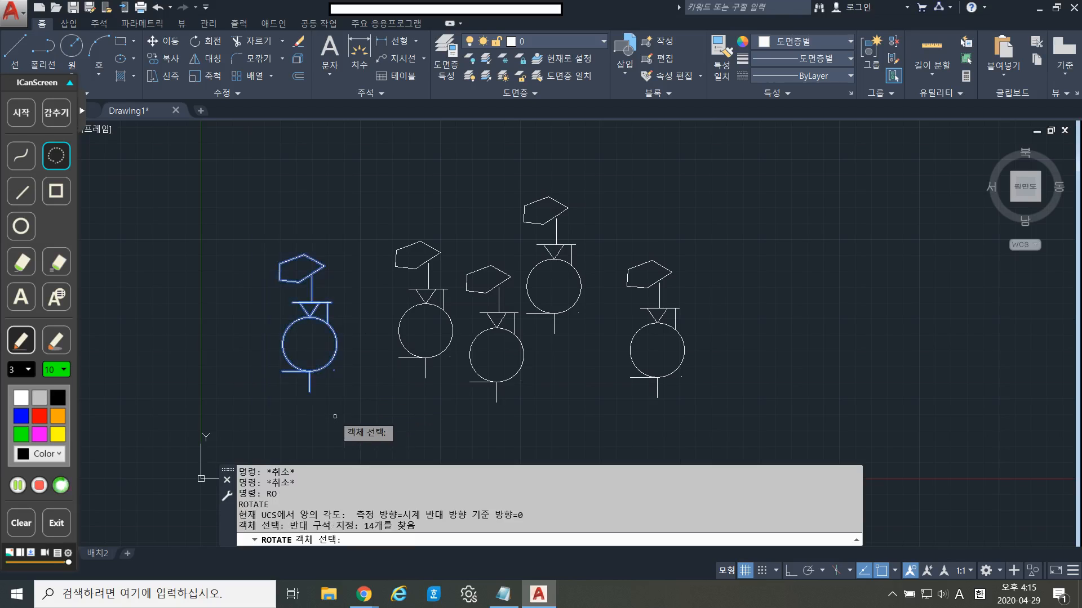
key(Return)
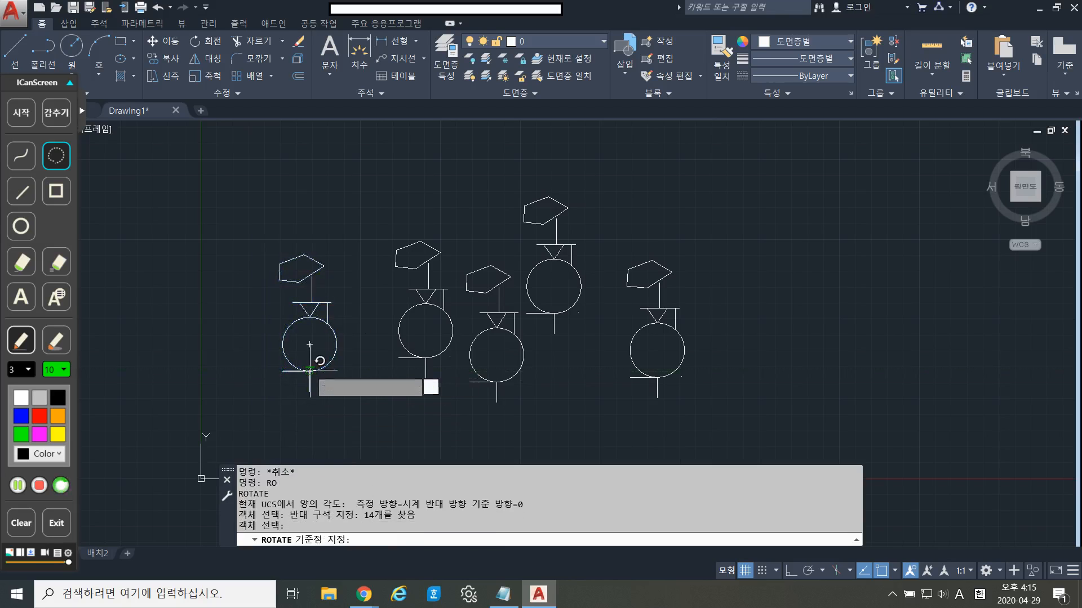
click(310, 371)
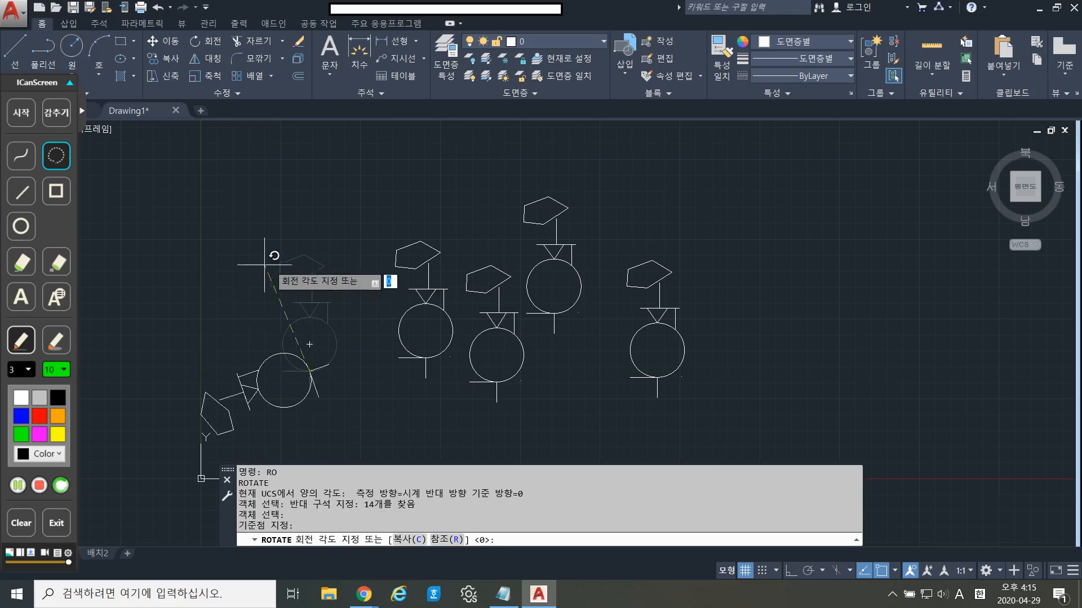
key(Return)
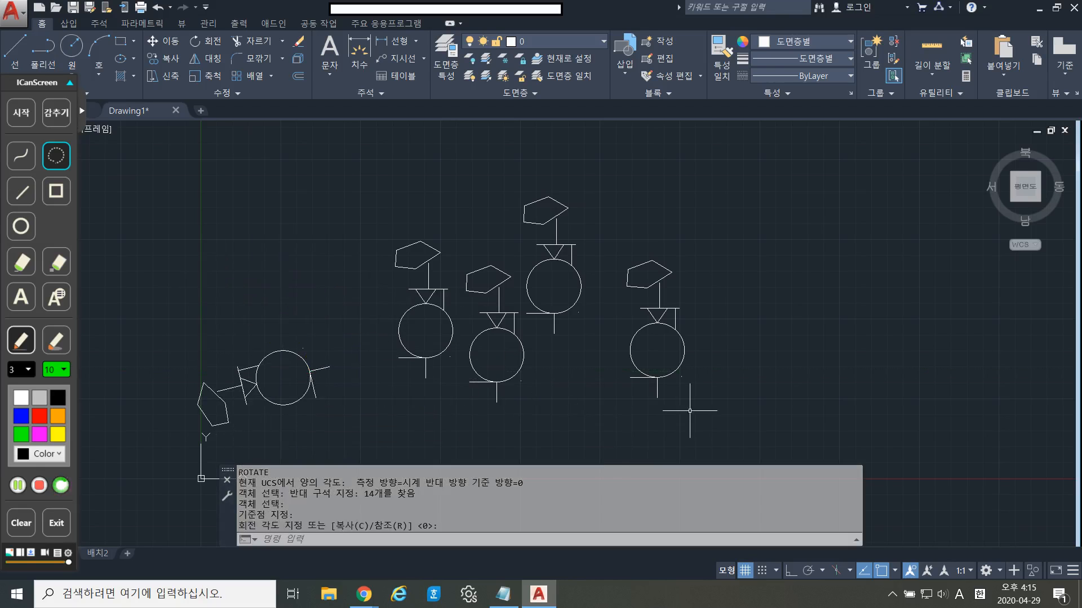
Try to rotate the rightmost figure about the right vertex of its five-sided polyline.
key(Return)
click(713, 412)
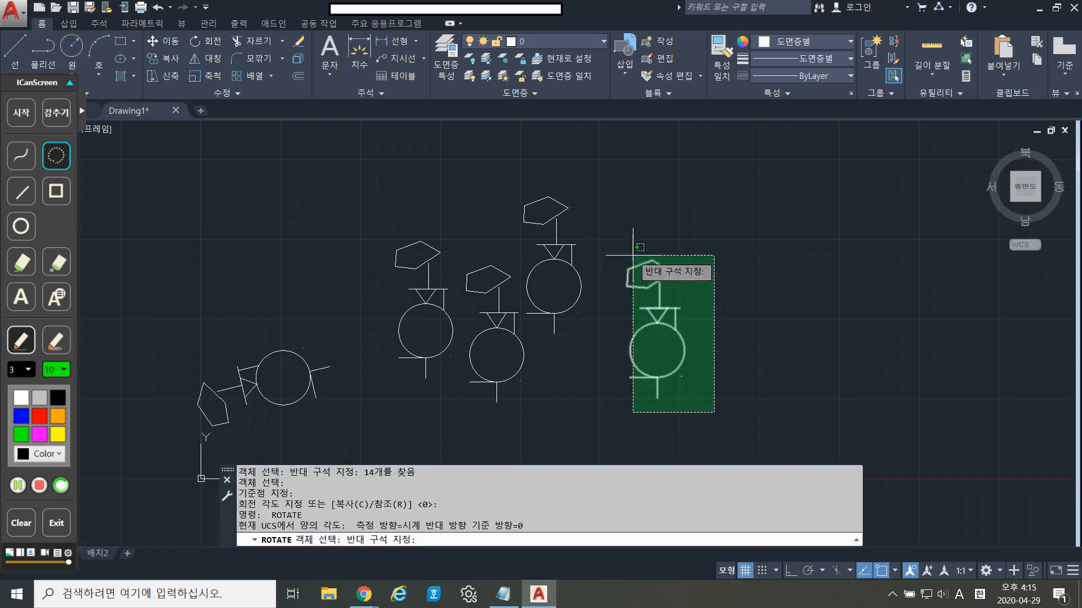
click(617, 235)
key(Return)
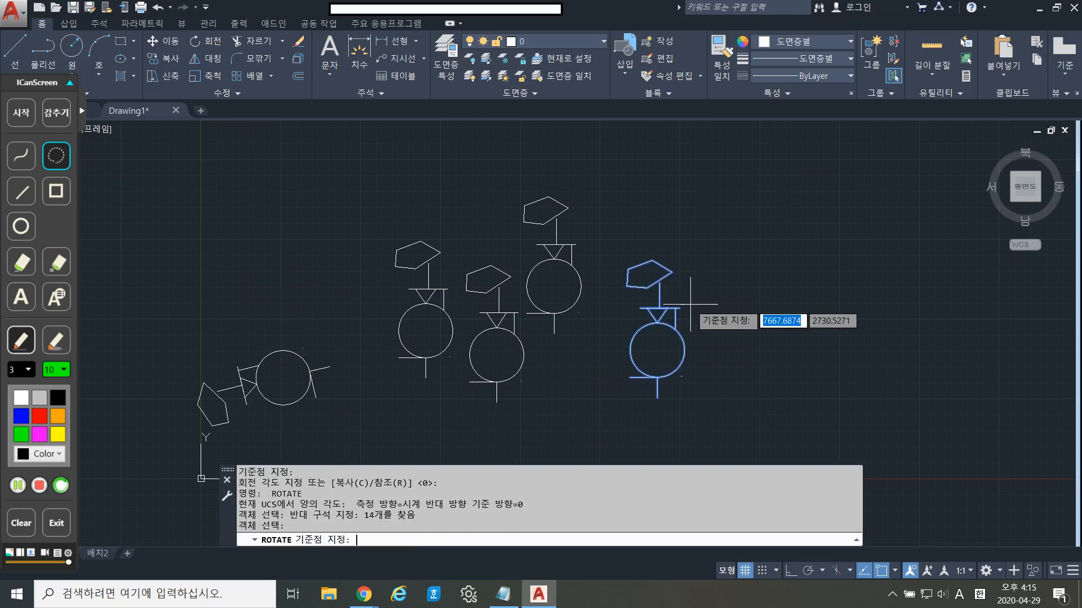
click(671, 272)
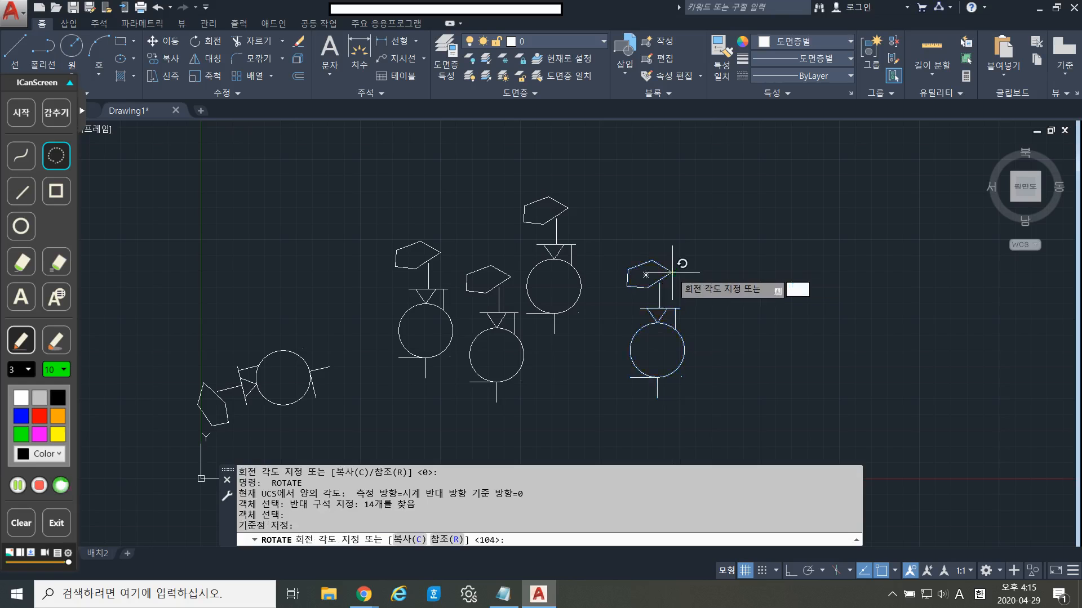
click(643, 233)
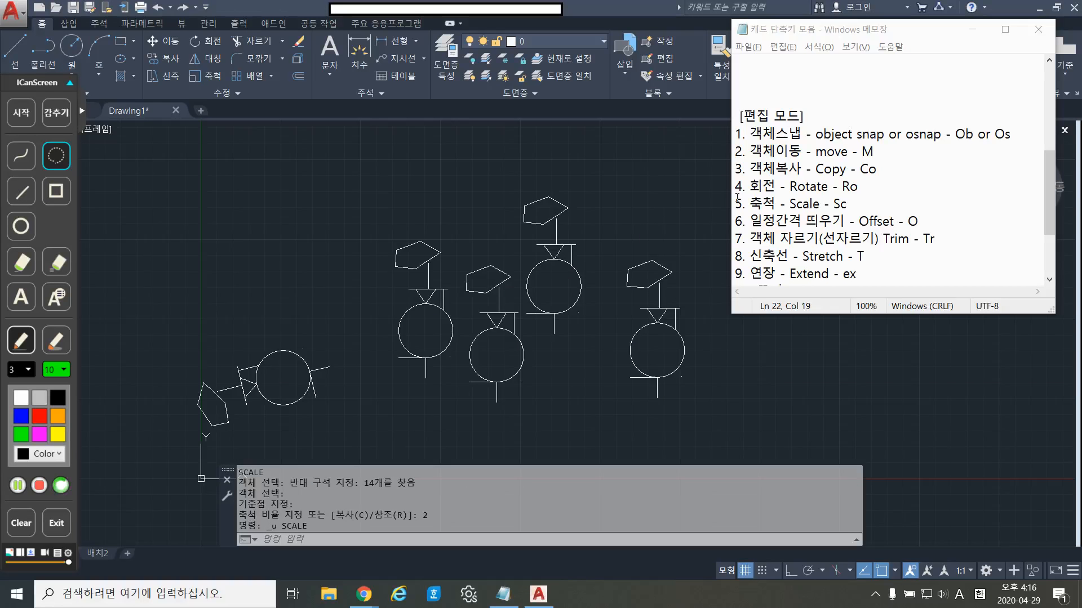
Read the Scale command's entry and its shortcut Sc in the Notepad shortcut list, and return to AutoCAD.
drag(736, 204, 776, 204)
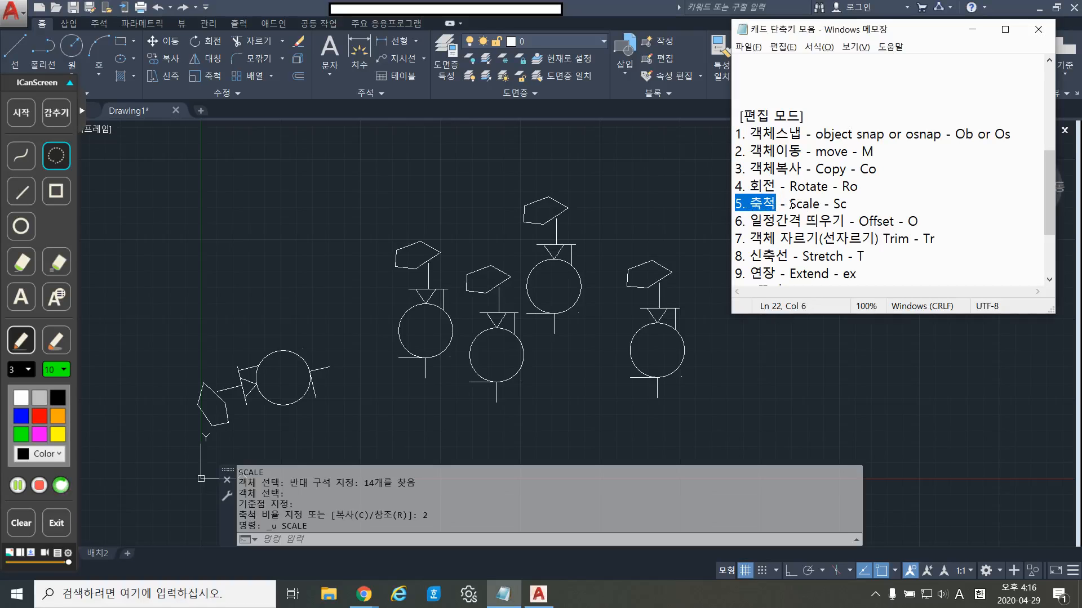
mouse_move(791, 204)
mouse_down()
mouse_move(825, 204)
mouse_move(803, 205)
mouse_up()
click(812, 205)
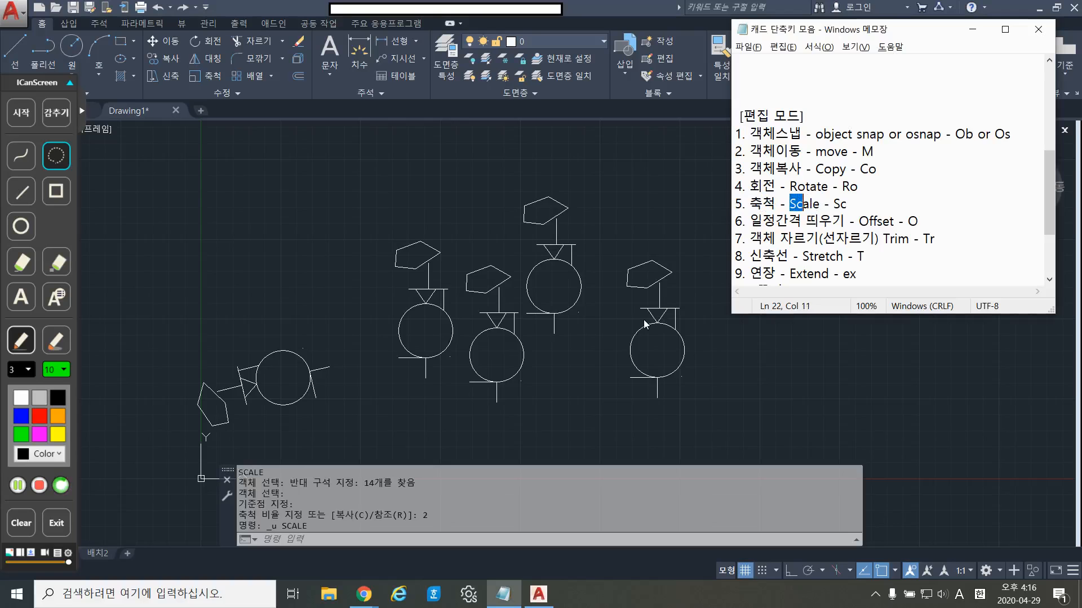
click(708, 377)
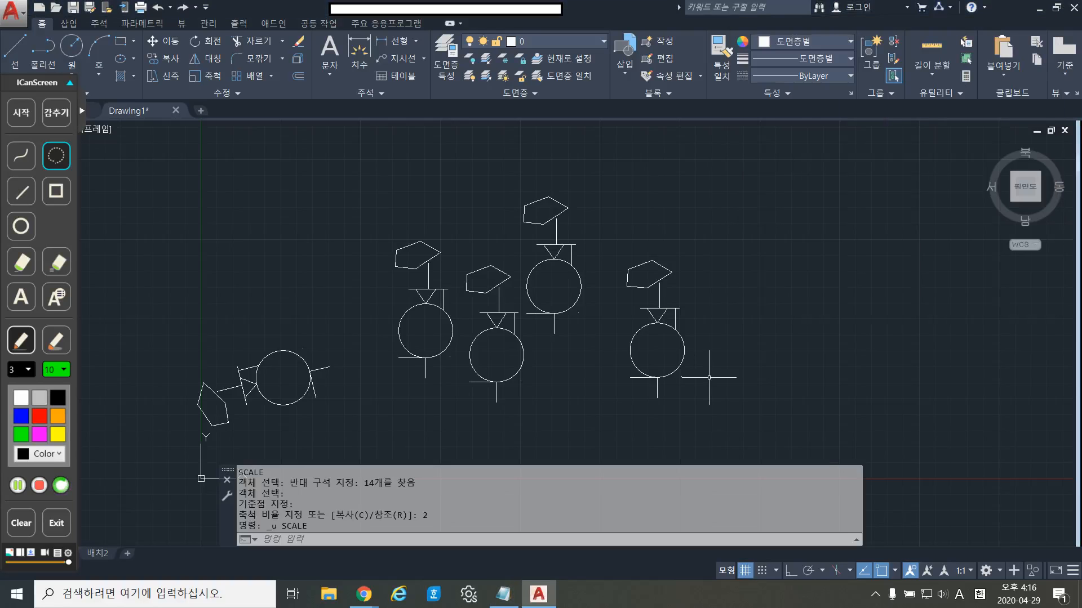
Scale the rightmost figure by a factor of 2 from the point where the triangle's lower vertex meets the circle's top.
text(SC)
key(Return)
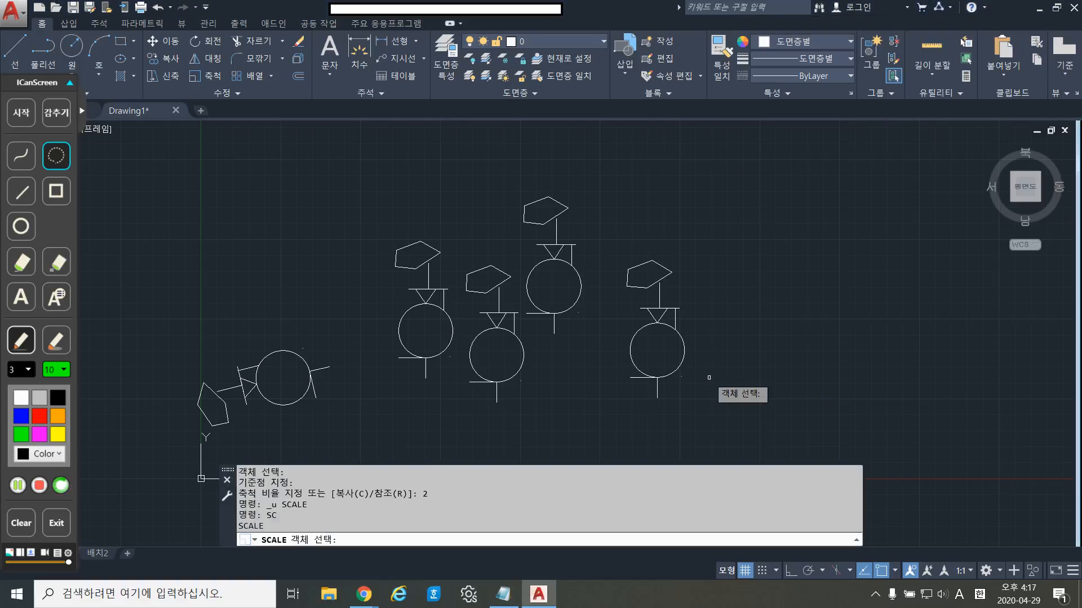
click(698, 412)
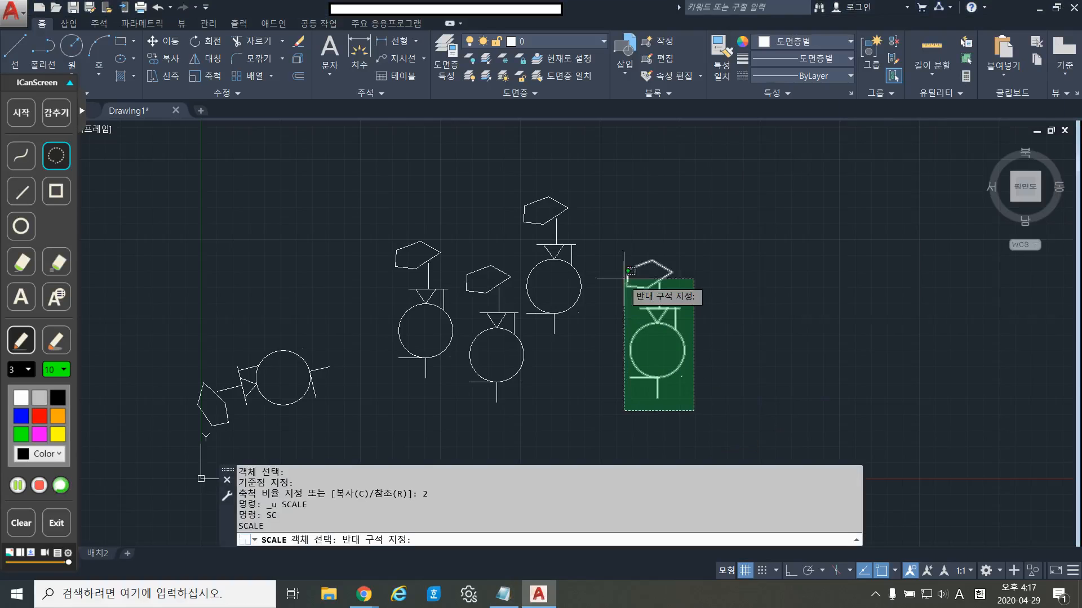
click(617, 248)
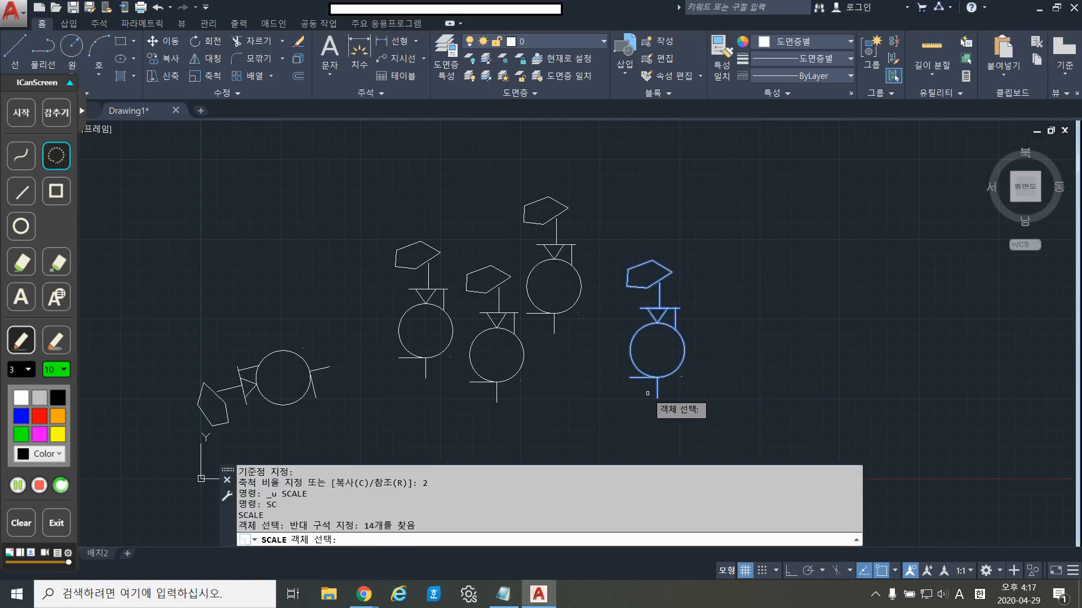
key(Return)
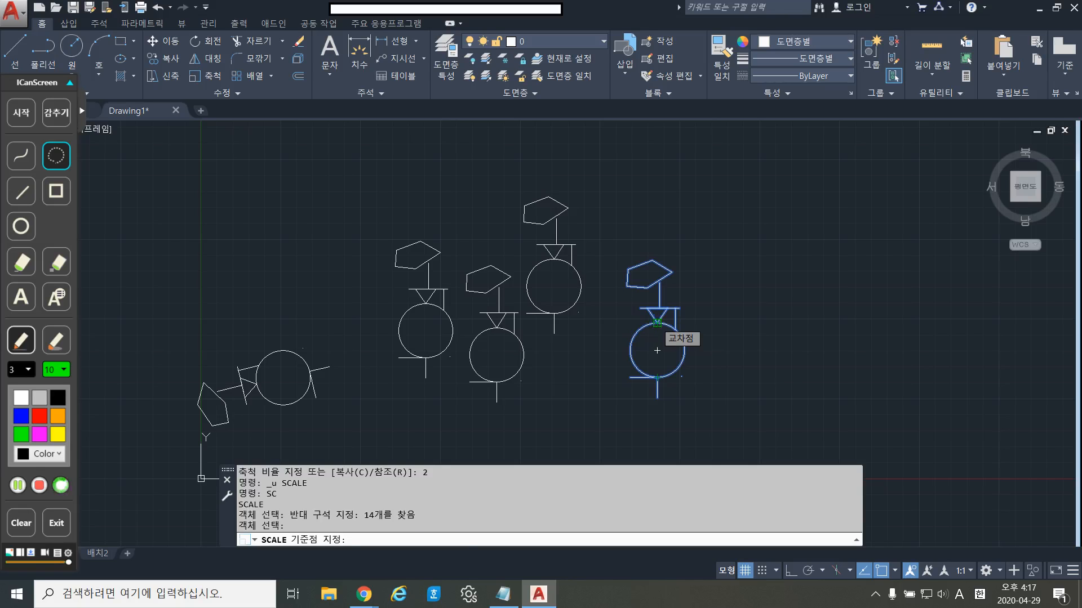
click(657, 323)
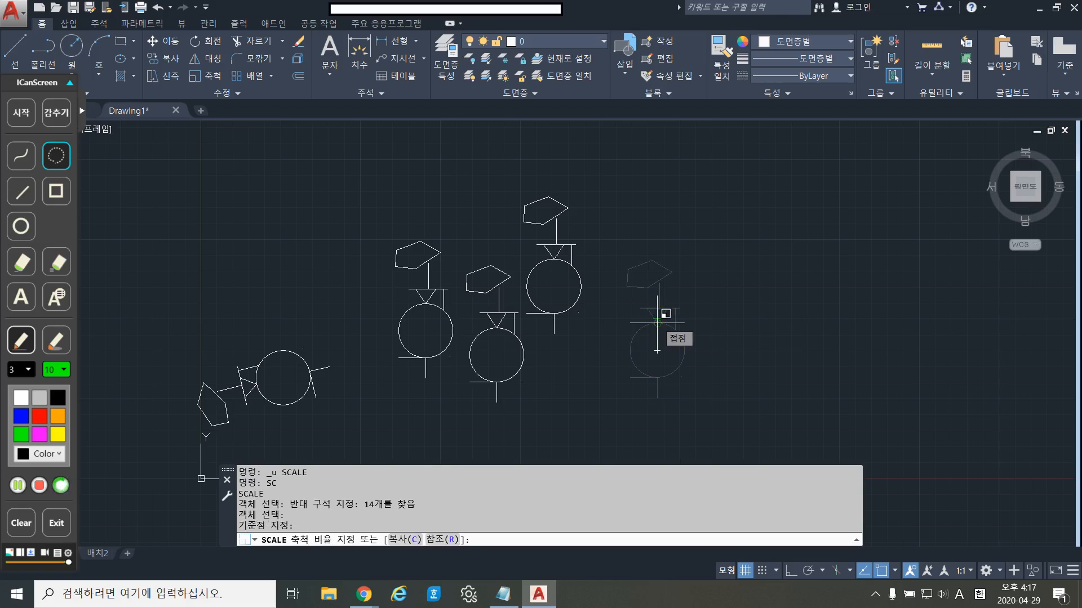
text(2)
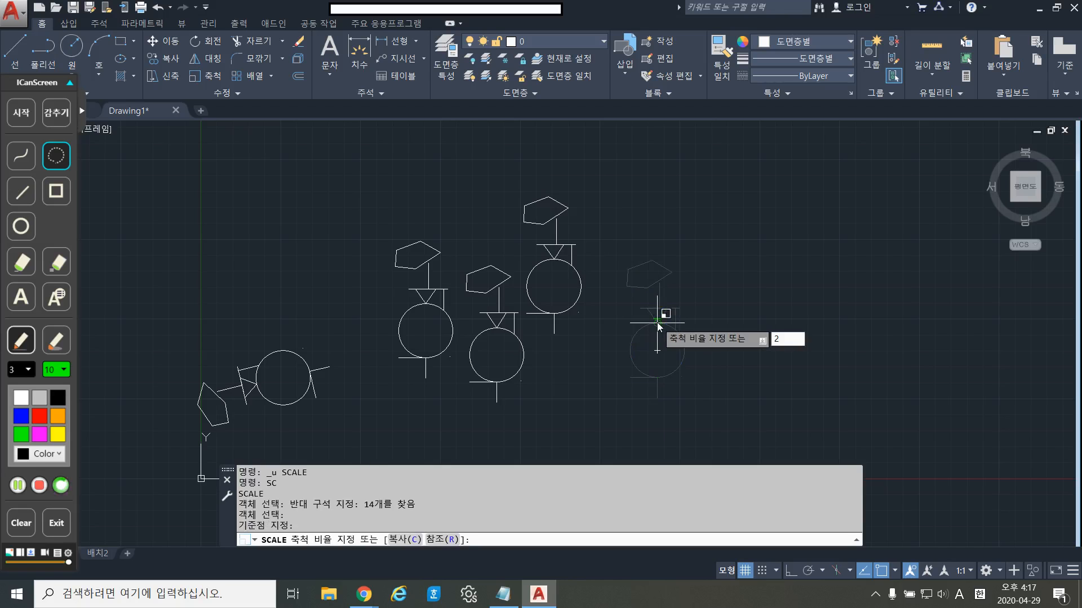
key(Return)
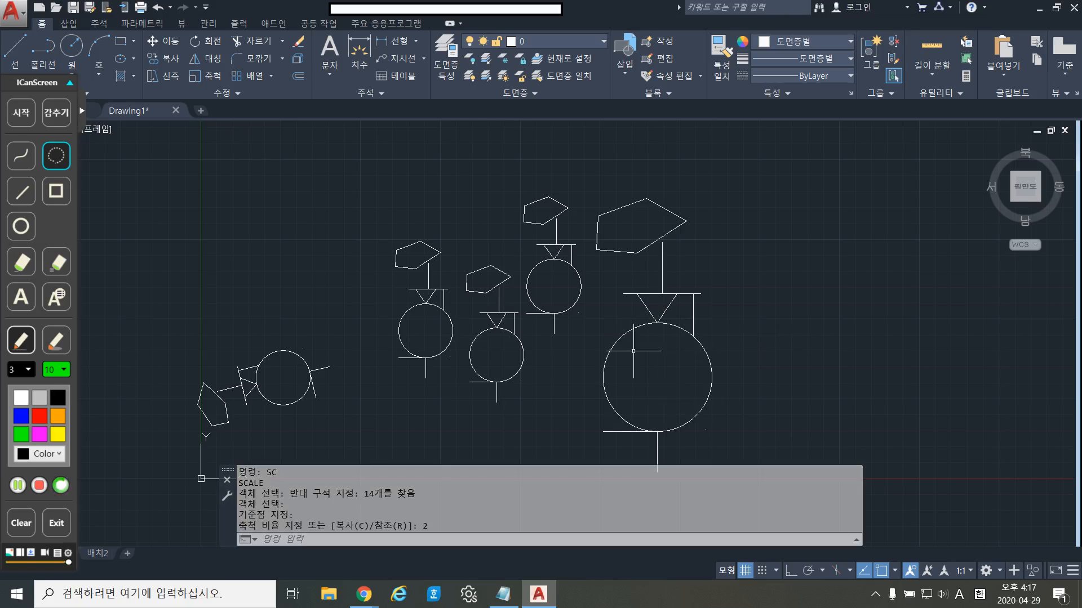
scroll(570, 384, down, 2)
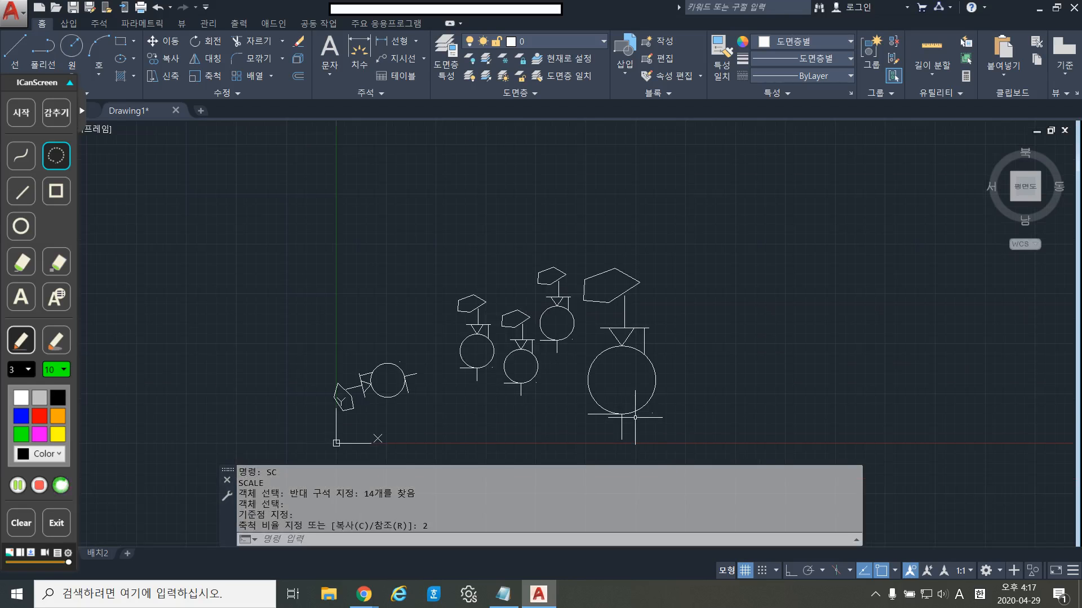
click(448, 431)
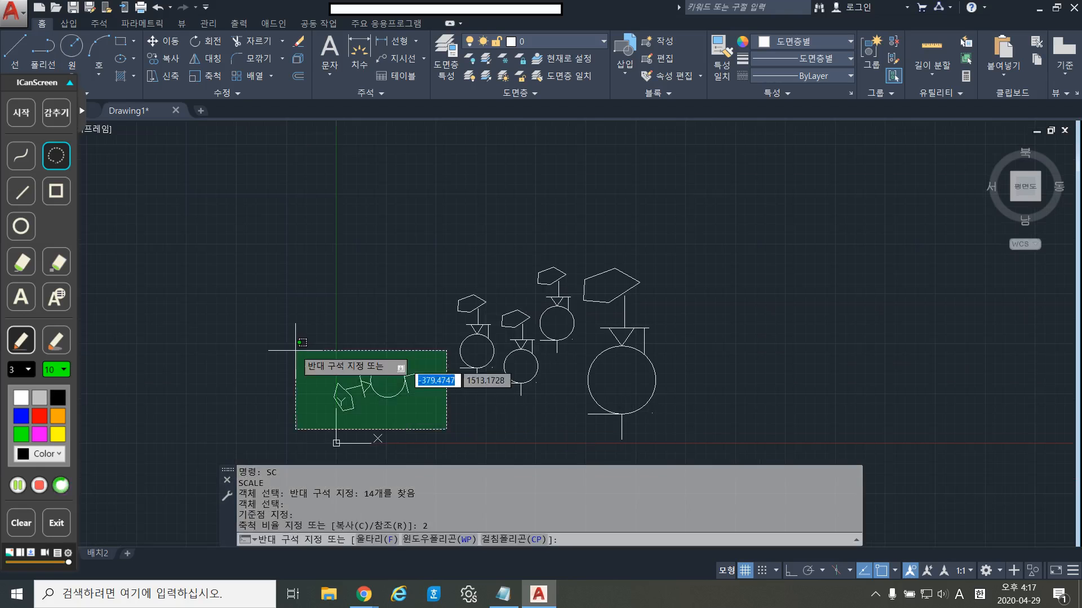
click(293, 344)
key(Escape)
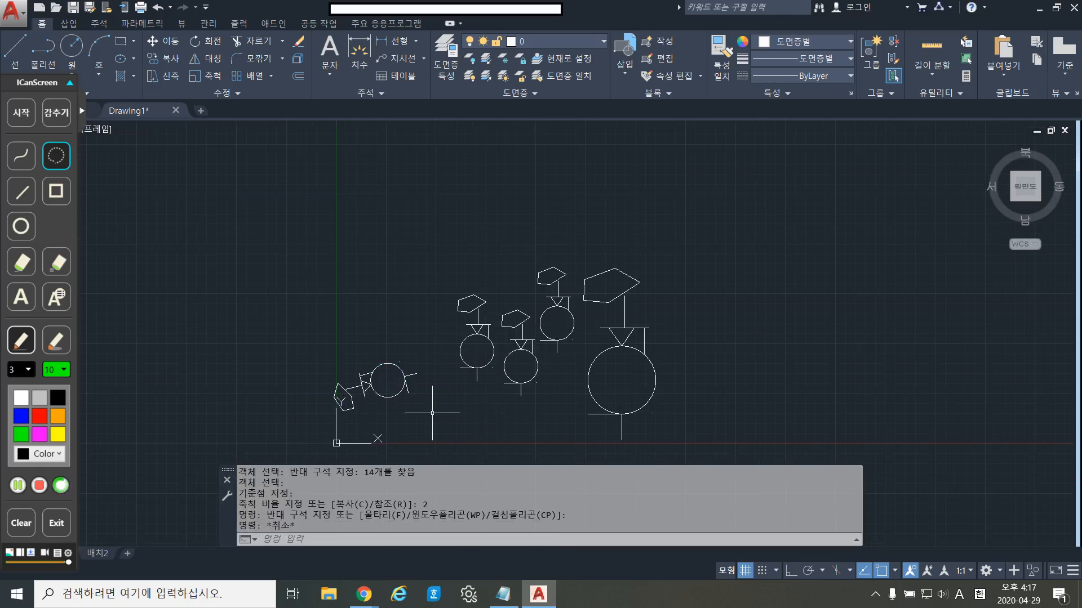
Scale the leftmost figure by a factor of 0.5 from the point where the triangle's vertex meets the circle.
key(Return)
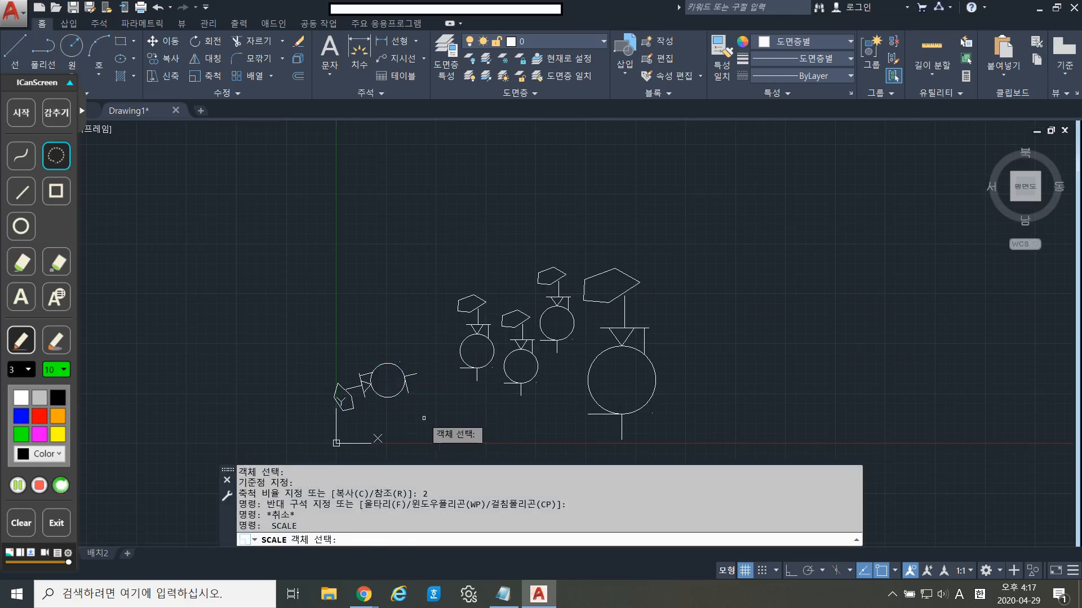
click(430, 417)
click(303, 366)
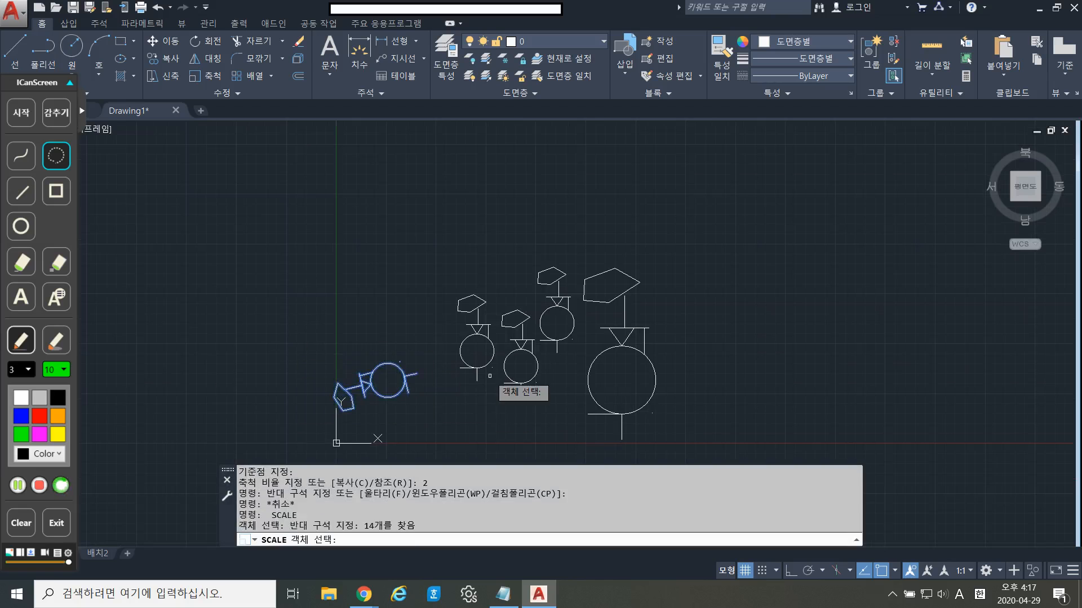
key(Return)
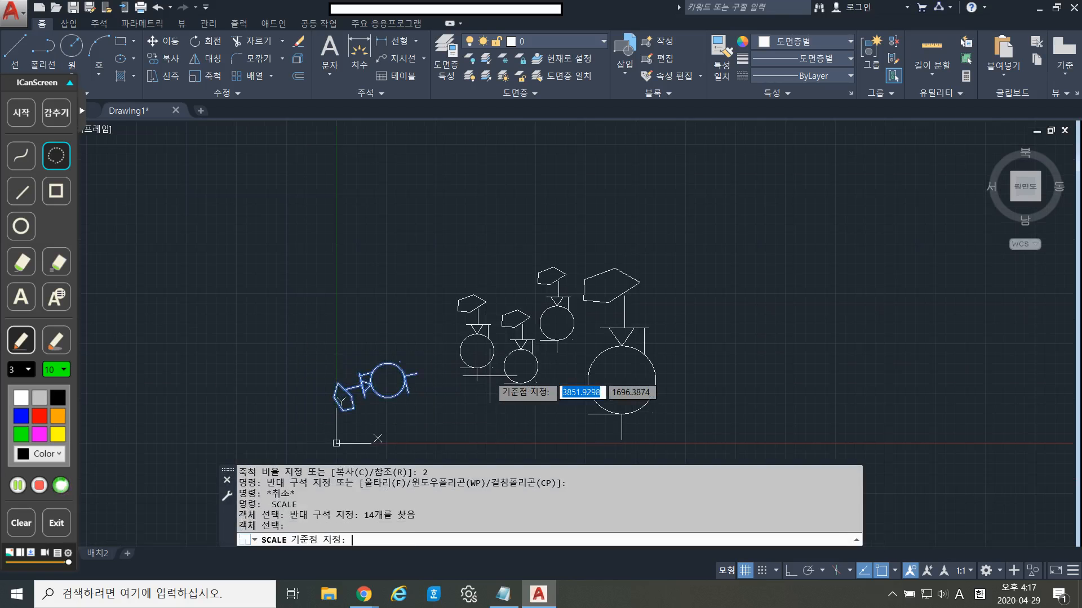
click(370, 385)
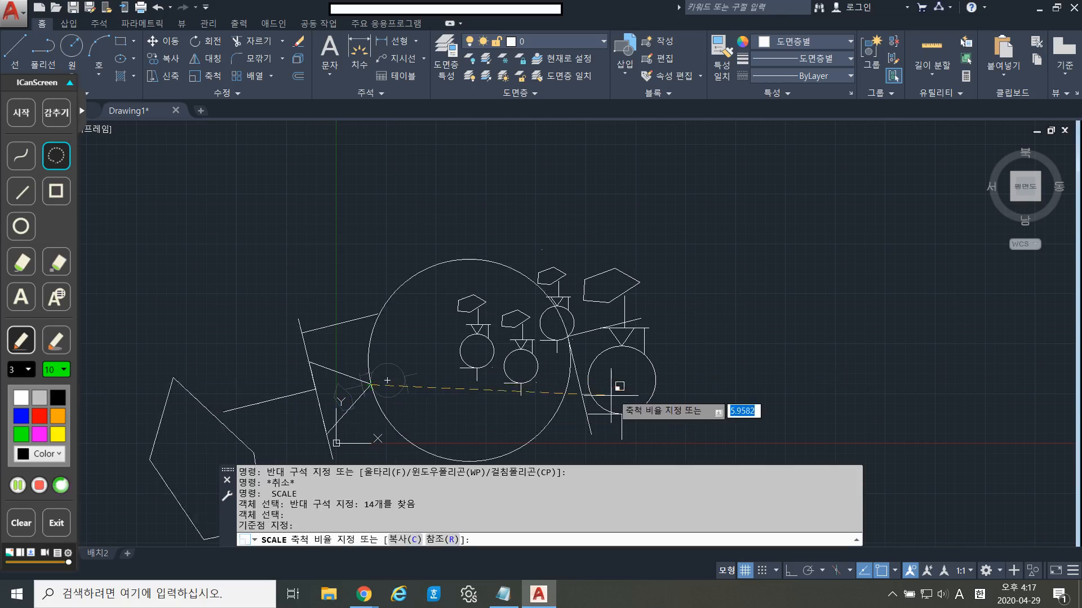
text(0.5)
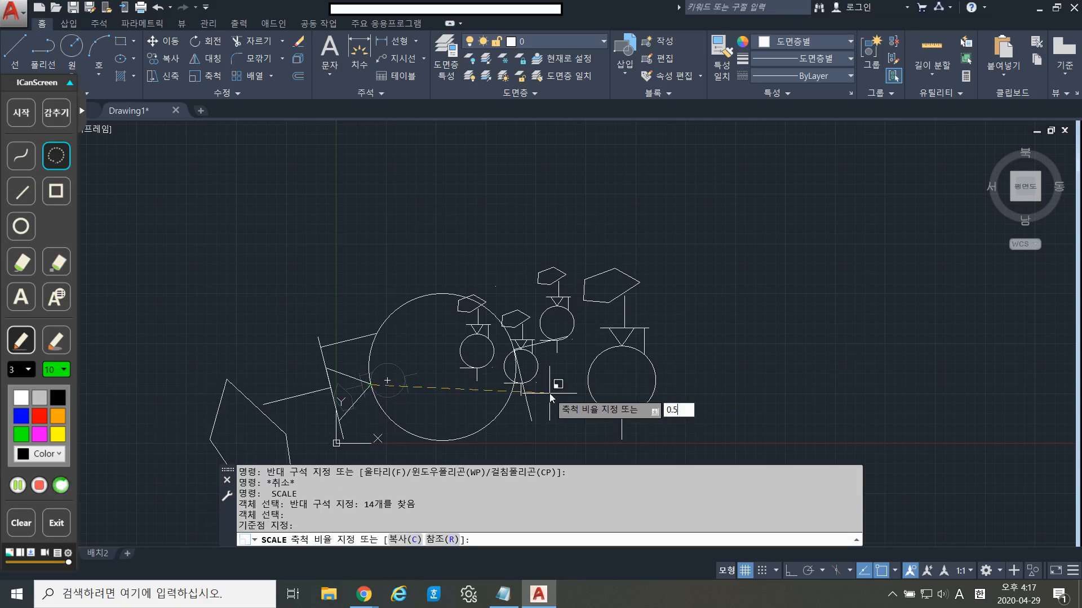
key(Return)
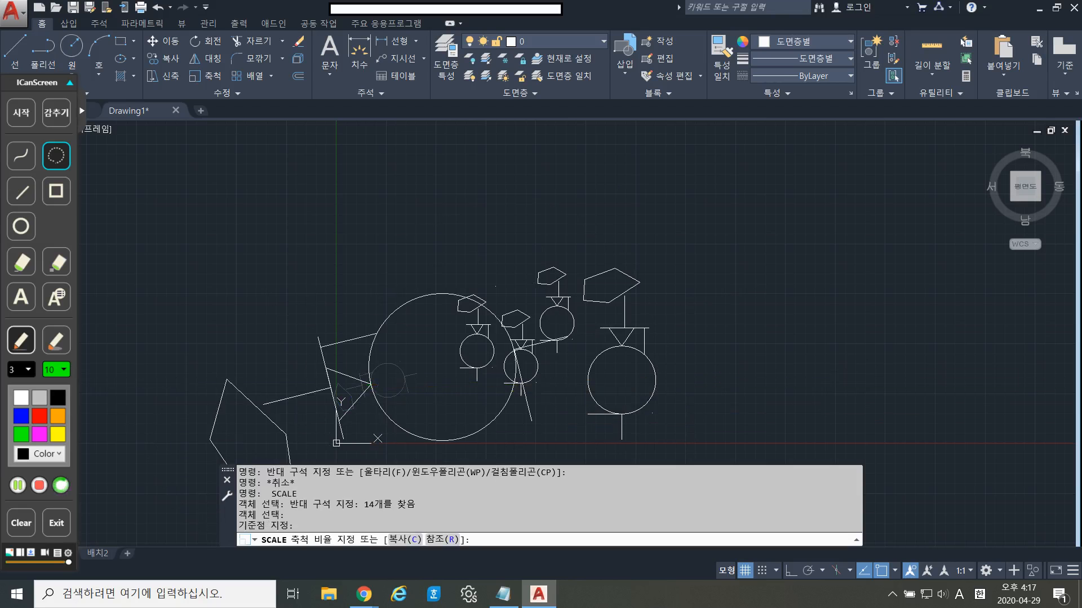
click(422, 404)
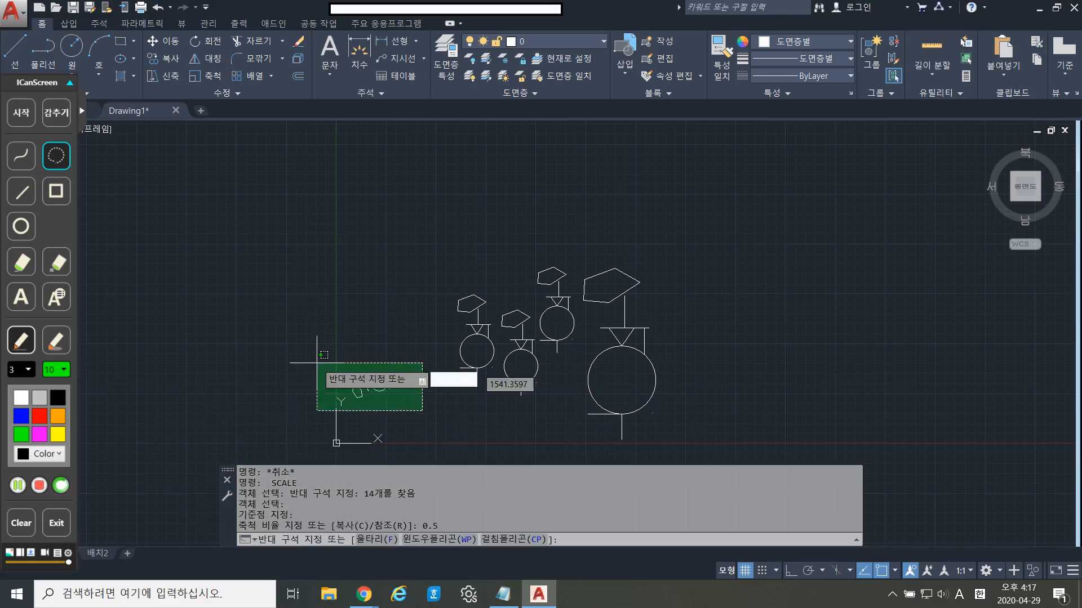
click(316, 359)
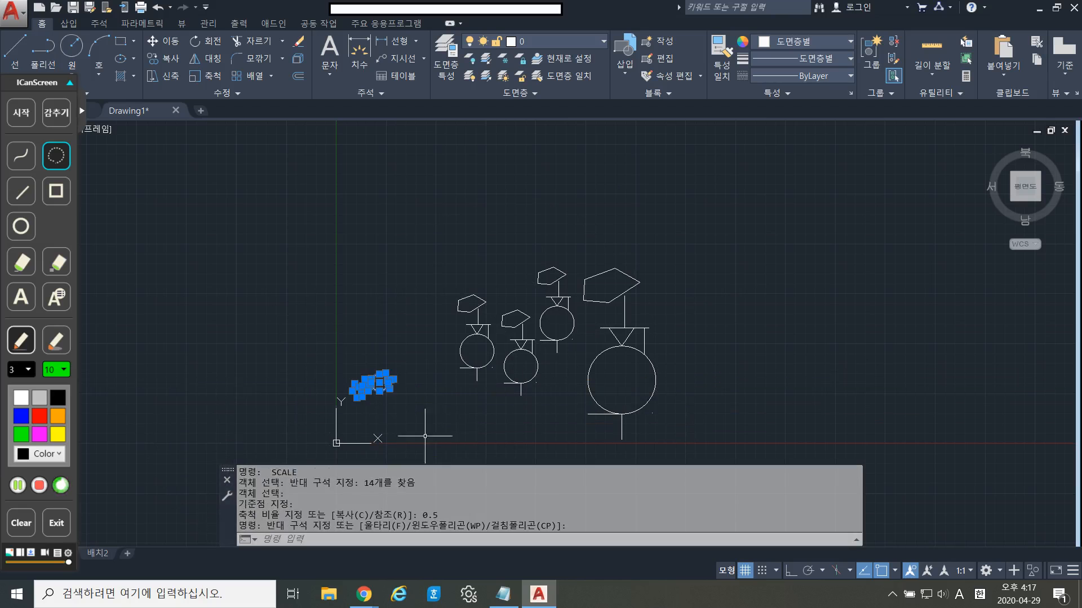
key(Escape)
Read the Offset command's entry and its shortcut O in the Notepad shortcut list, and return to AutoCAD.
click(496, 601)
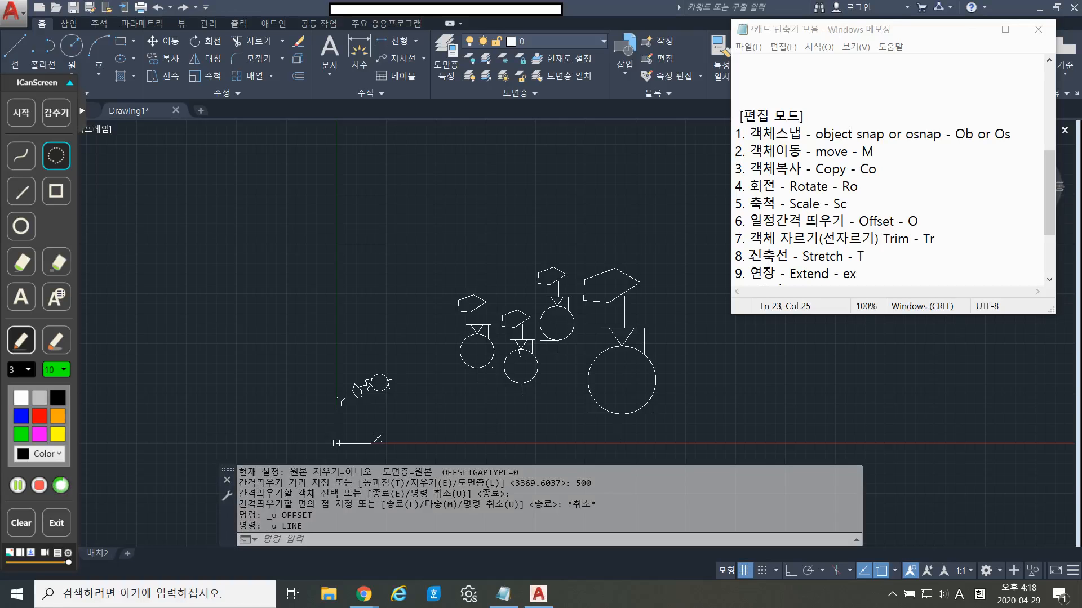
drag(749, 221, 890, 221)
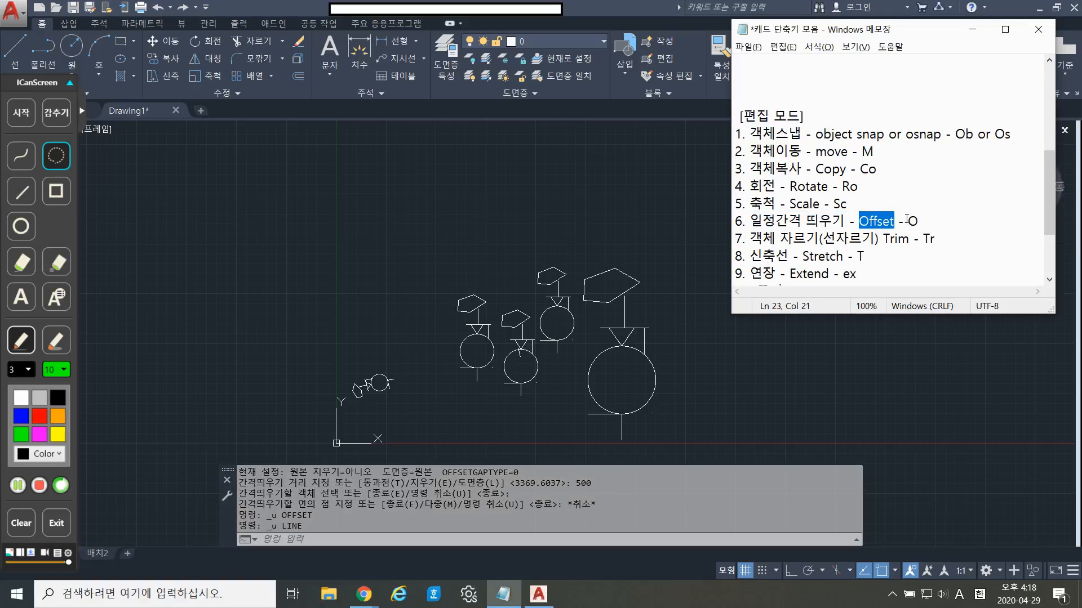
click(901, 221)
click(457, 247)
Draw a single nearly horizontal line in the empty area above the upright figures.
text(l)
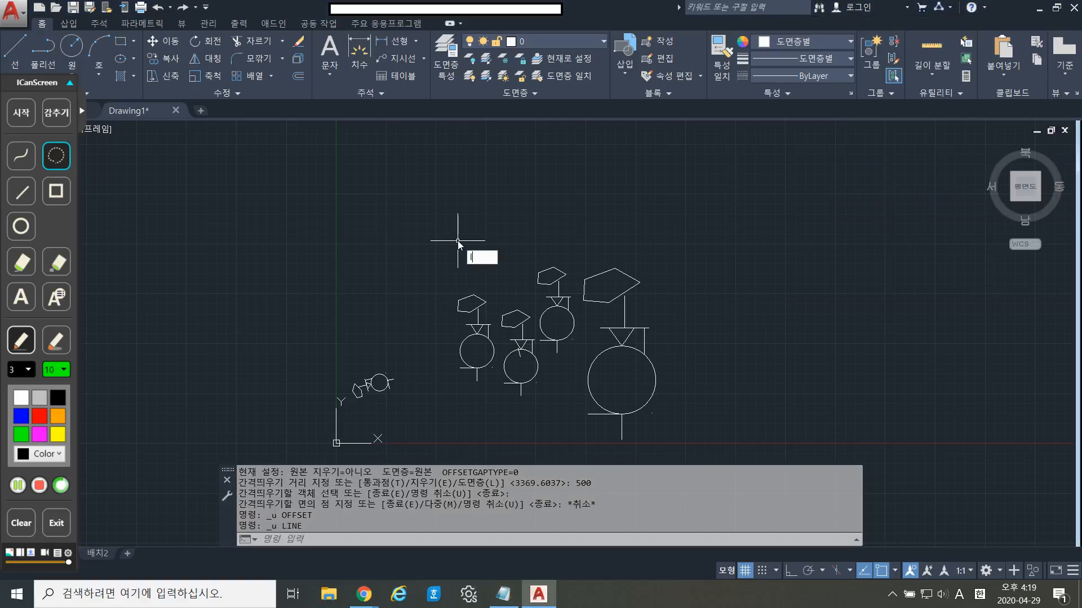
key(Return)
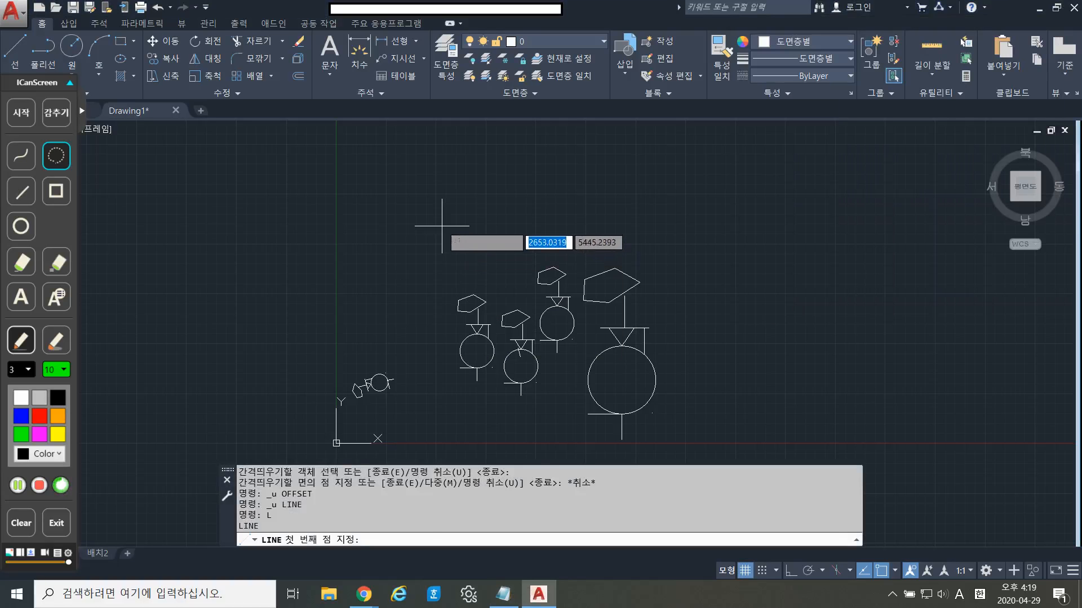
click(442, 224)
click(617, 224)
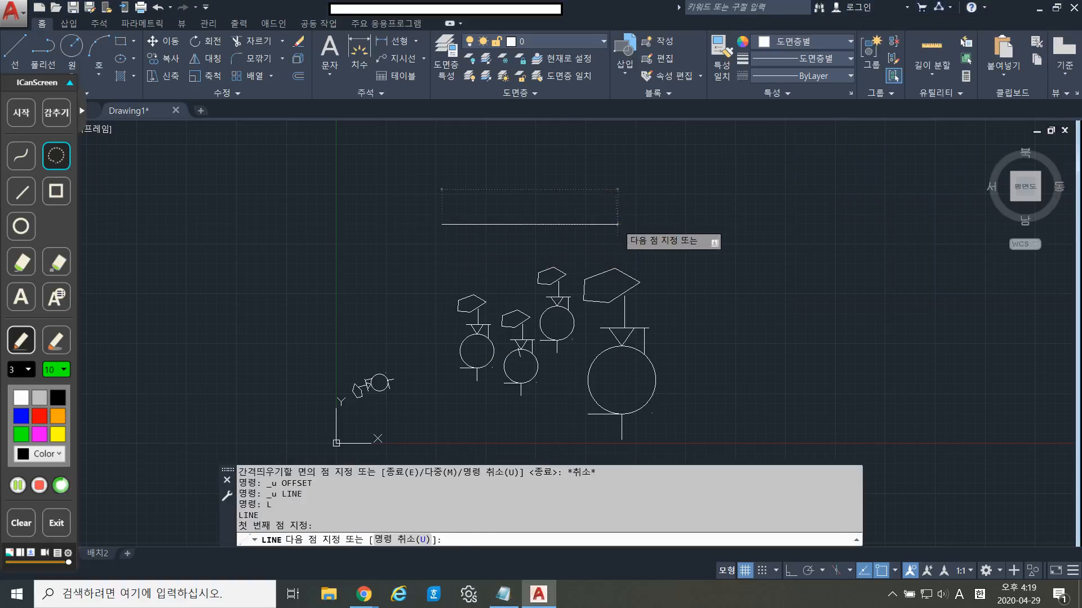
key(Escape)
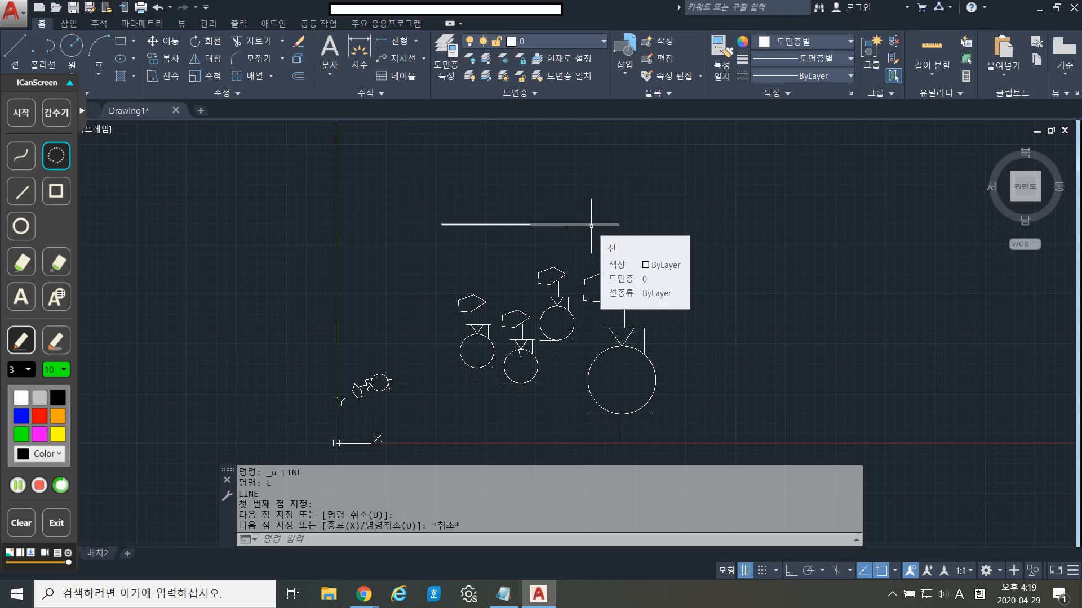
Offset the horizontal line upward by a distance of 500.
text(o)
key(Return)
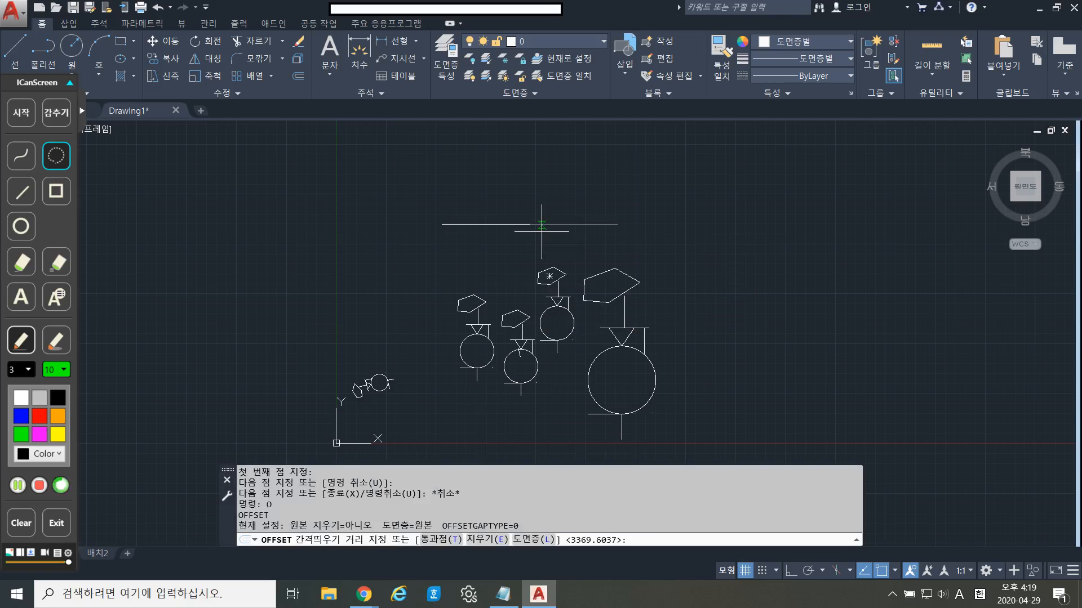
text(500)
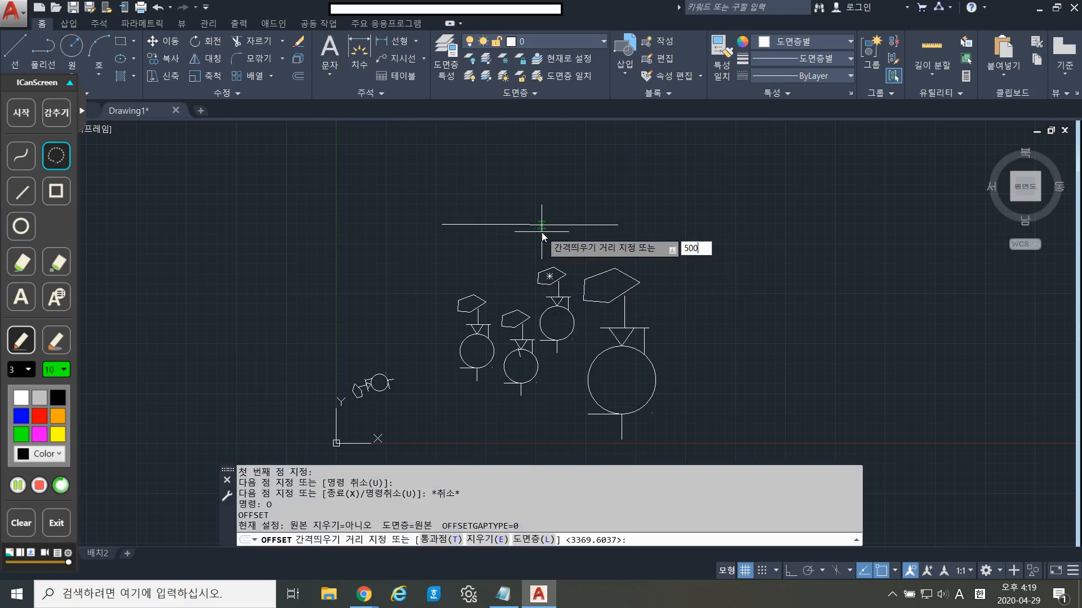
key(Return)
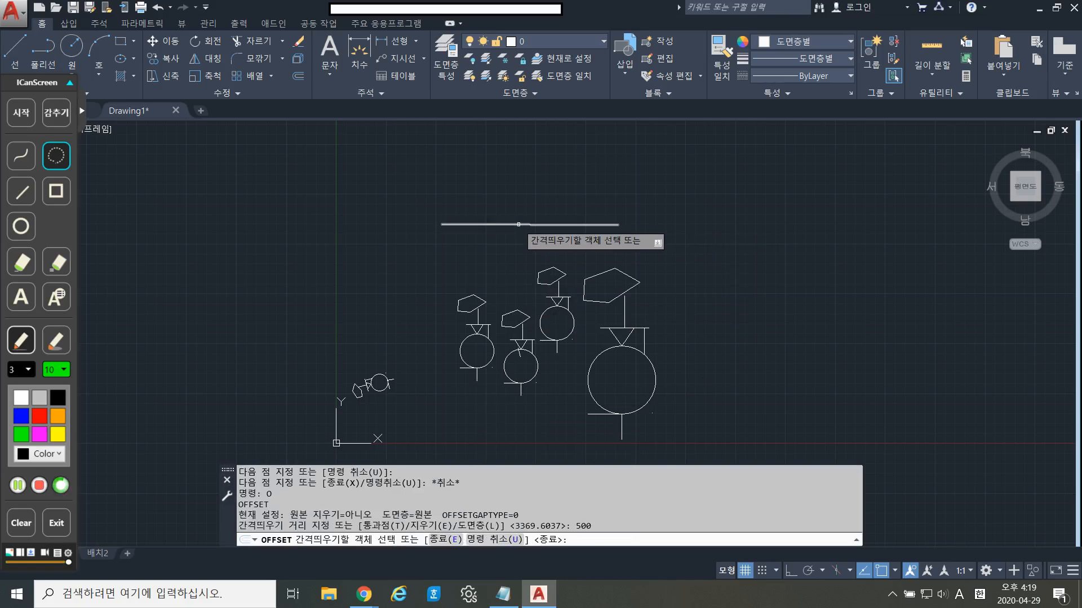
click(519, 224)
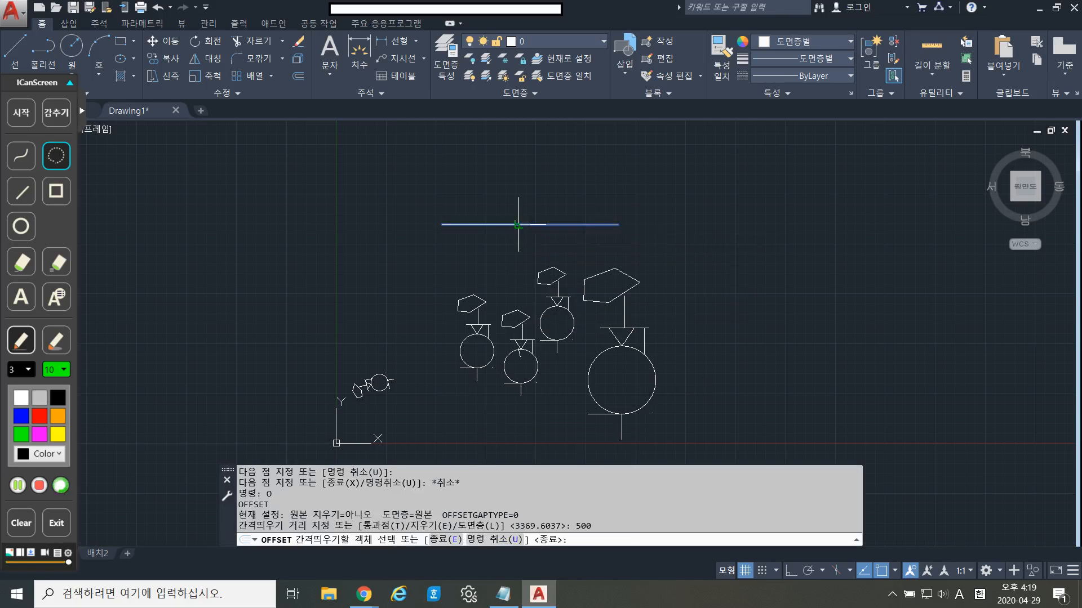
click(519, 168)
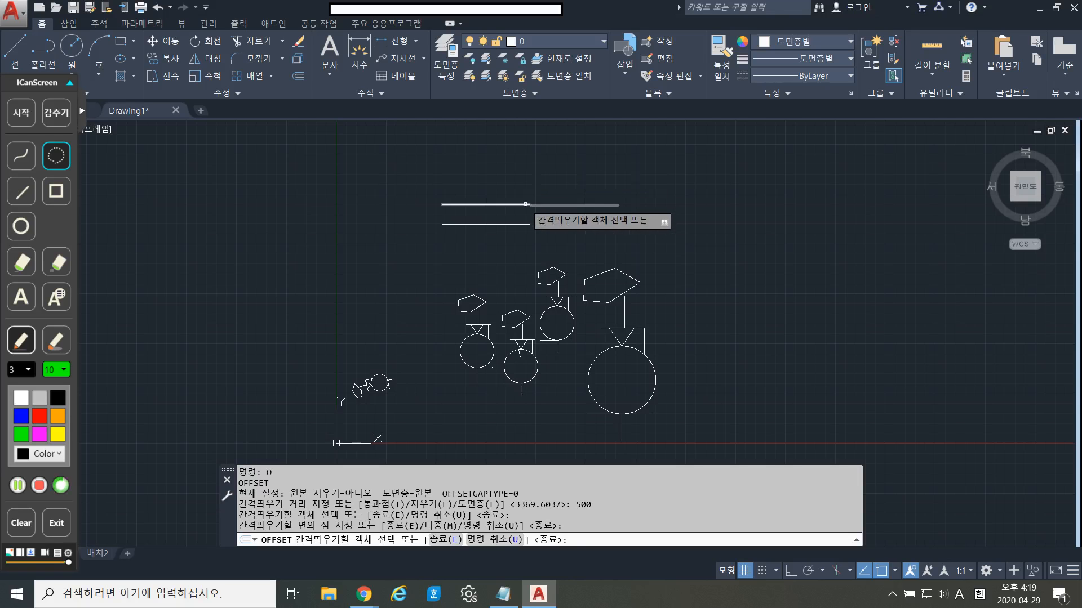
Continue offsetting by 500: the upper line upward, the original line downward, and the topmost line upward, making five parallel lines.
click(525, 204)
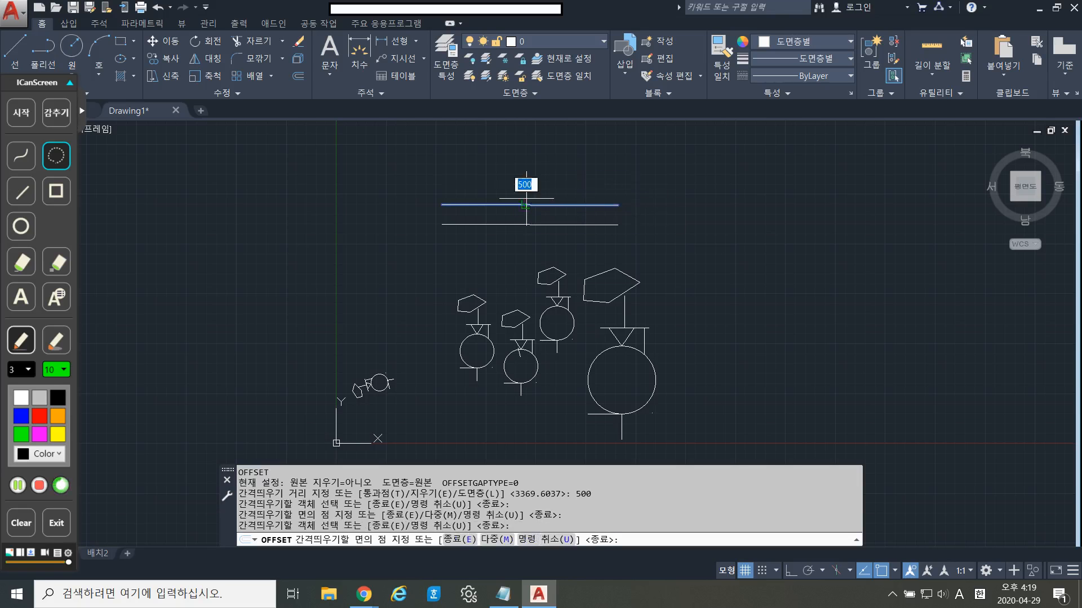
click(524, 181)
click(524, 224)
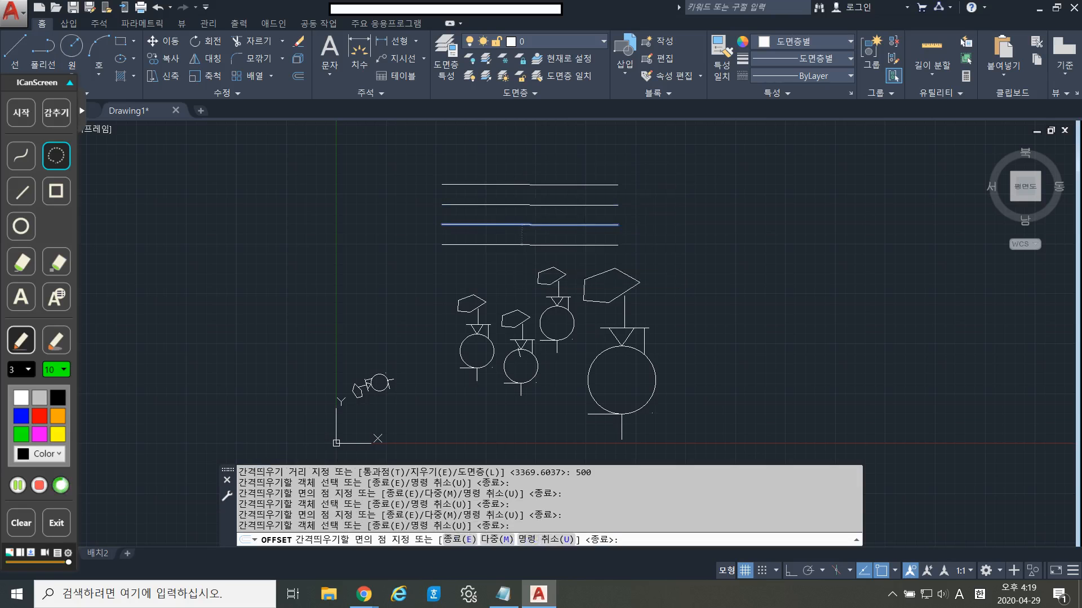
click(521, 257)
click(536, 184)
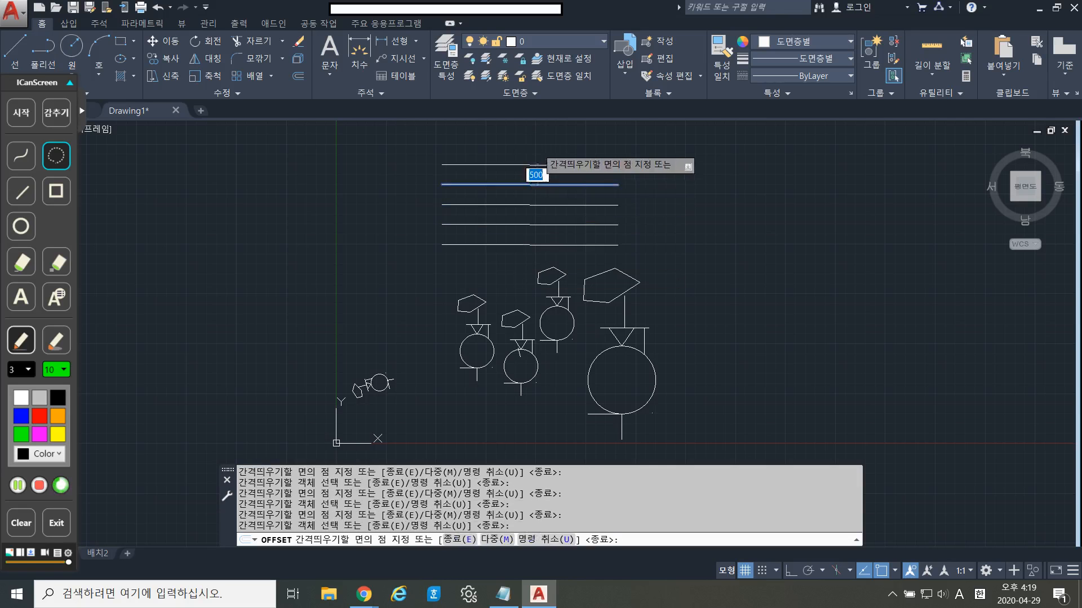
click(536, 170)
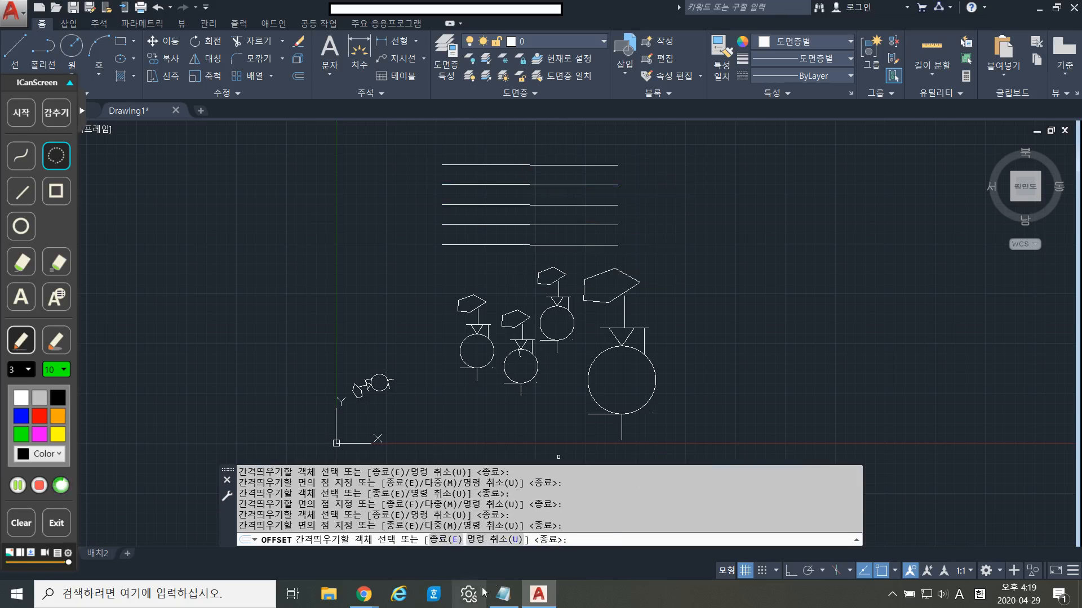
Read the Offset and Trim entries and their shortcuts O and Tr in the Notepad shortcut list, and return to AutoCAD.
click(503, 594)
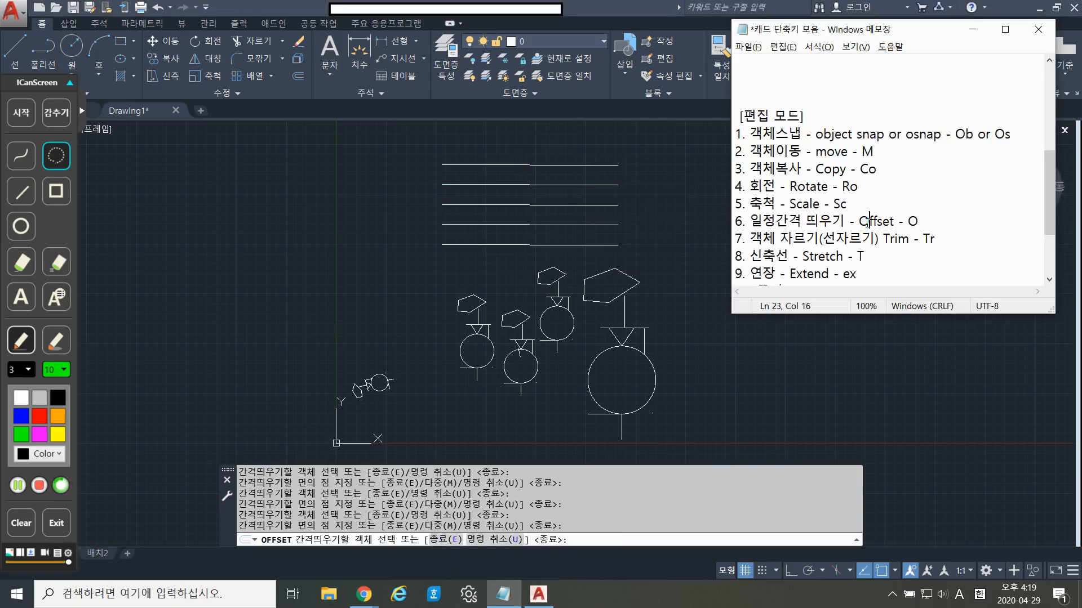
drag(865, 221, 928, 221)
click(929, 221)
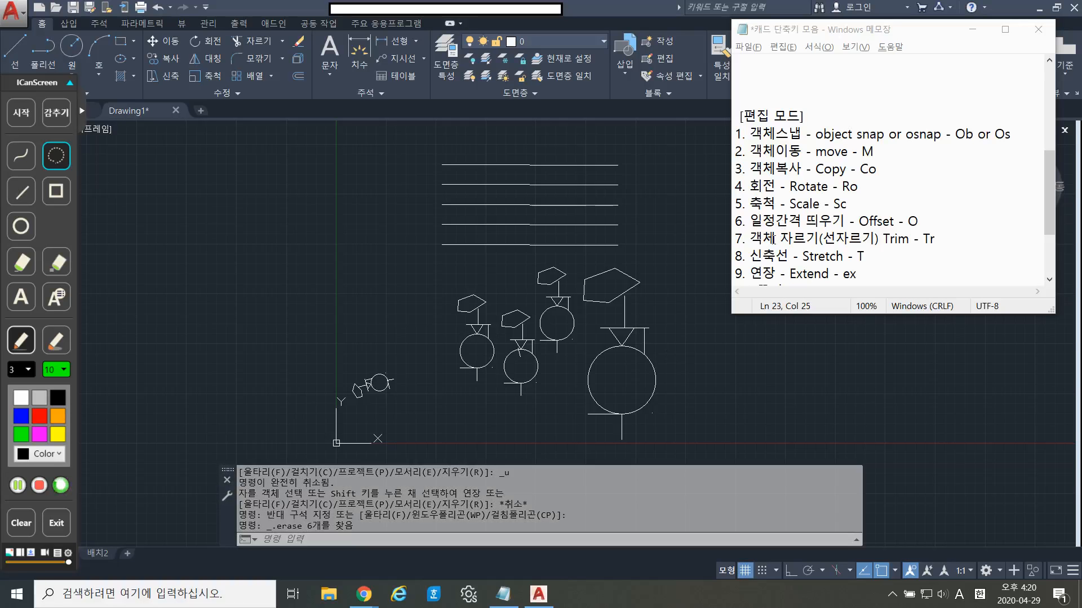
drag(762, 240, 894, 238)
click(920, 249)
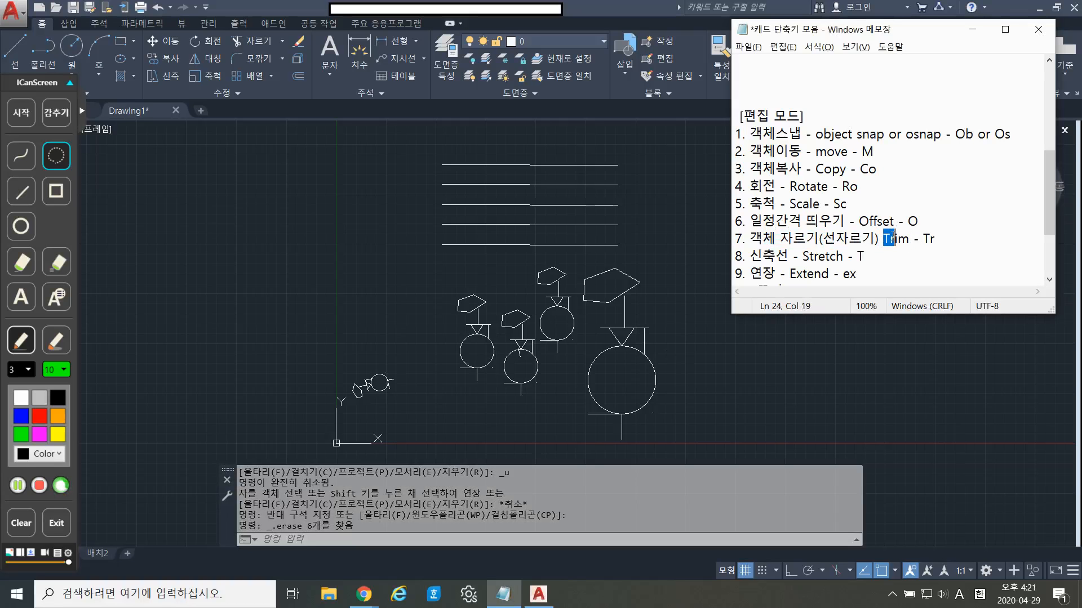
click(391, 260)
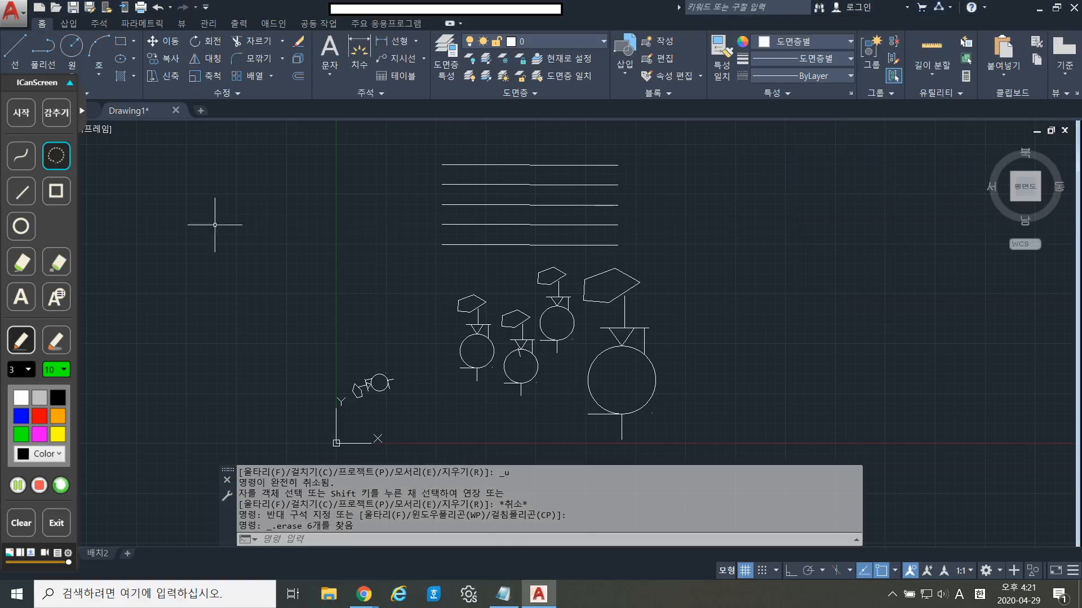
Draw a closed four-sided outline with the Line command in the empty area left of the five parallel lines.
click(15, 51)
click(194, 245)
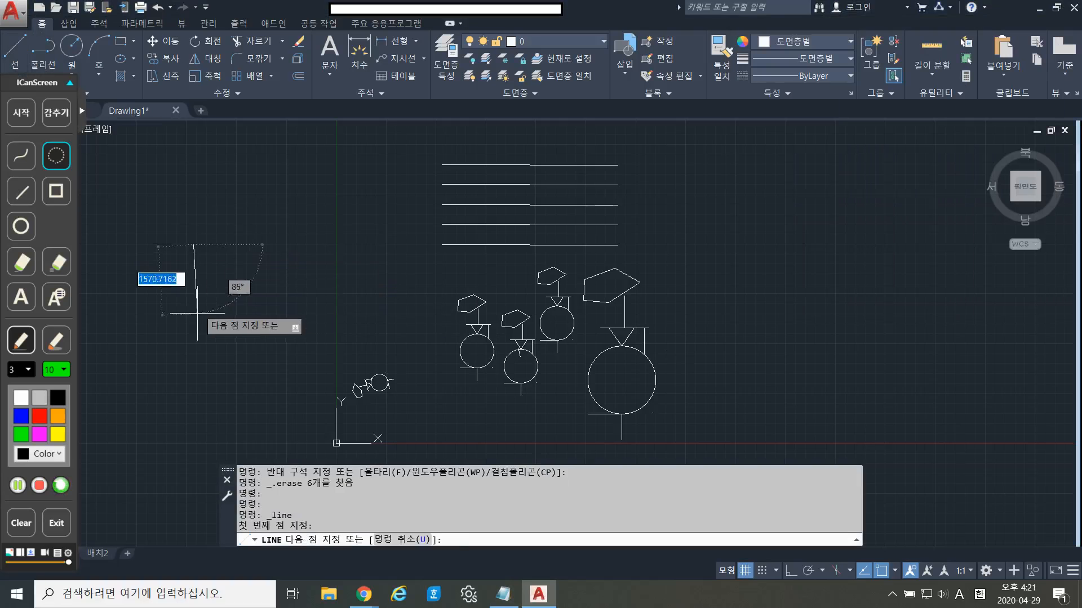
click(188, 330)
click(349, 330)
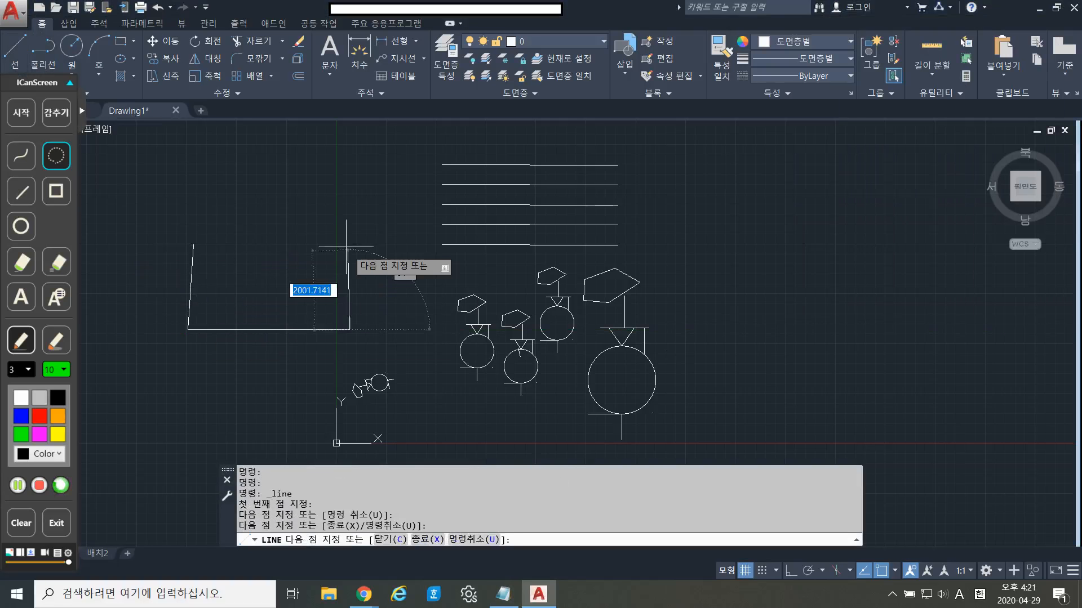
click(344, 234)
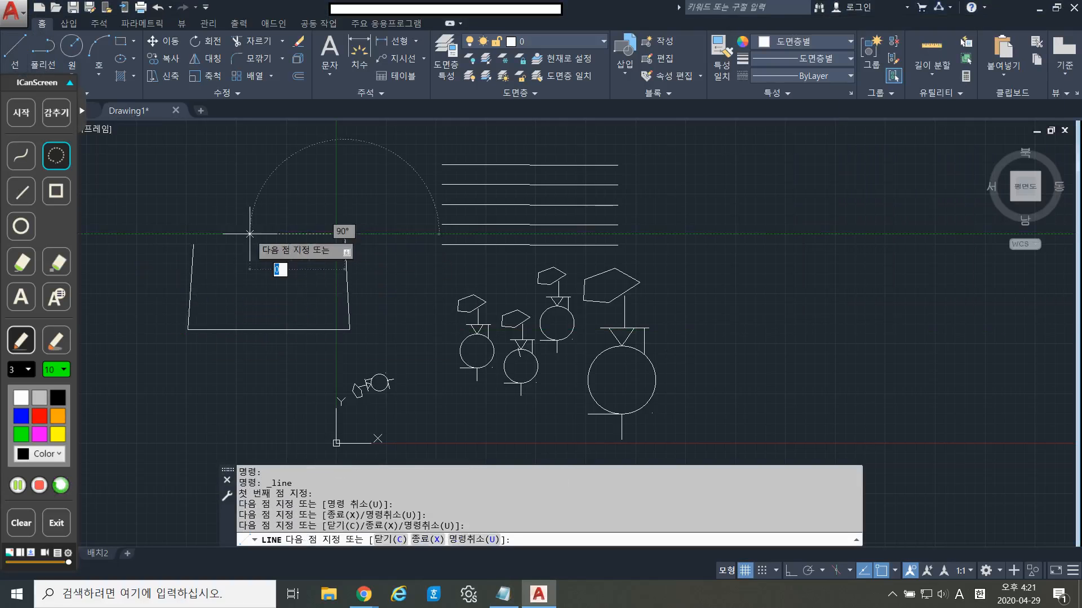
click(194, 245)
key(Escape)
Draw two crossing diagonals with the Line command between opposite corners of the four-sided outline.
key(Return)
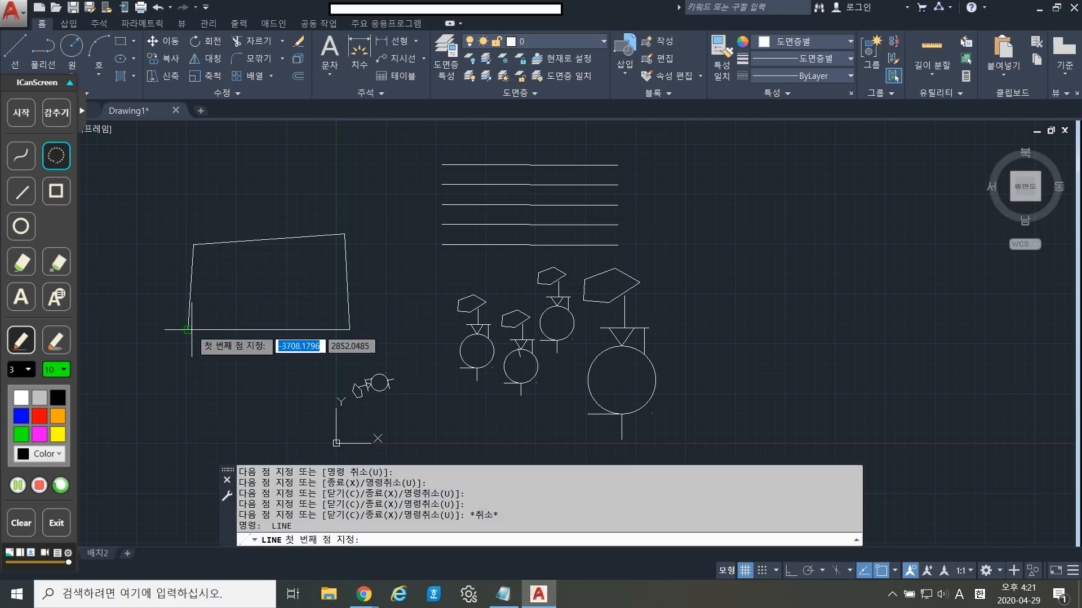
click(188, 329)
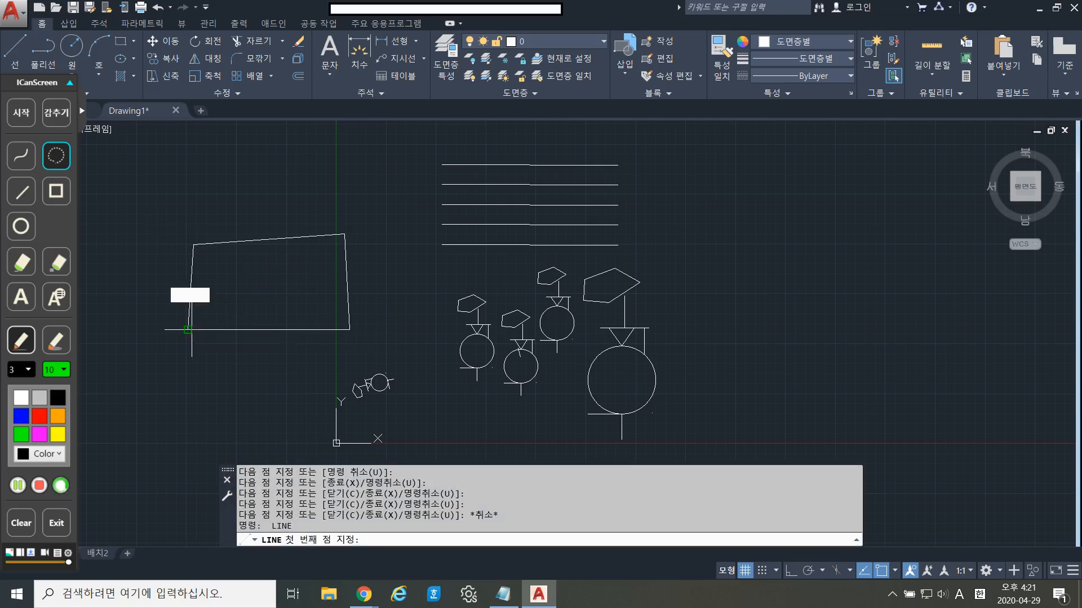
click(342, 233)
key(Escape)
key(Return)
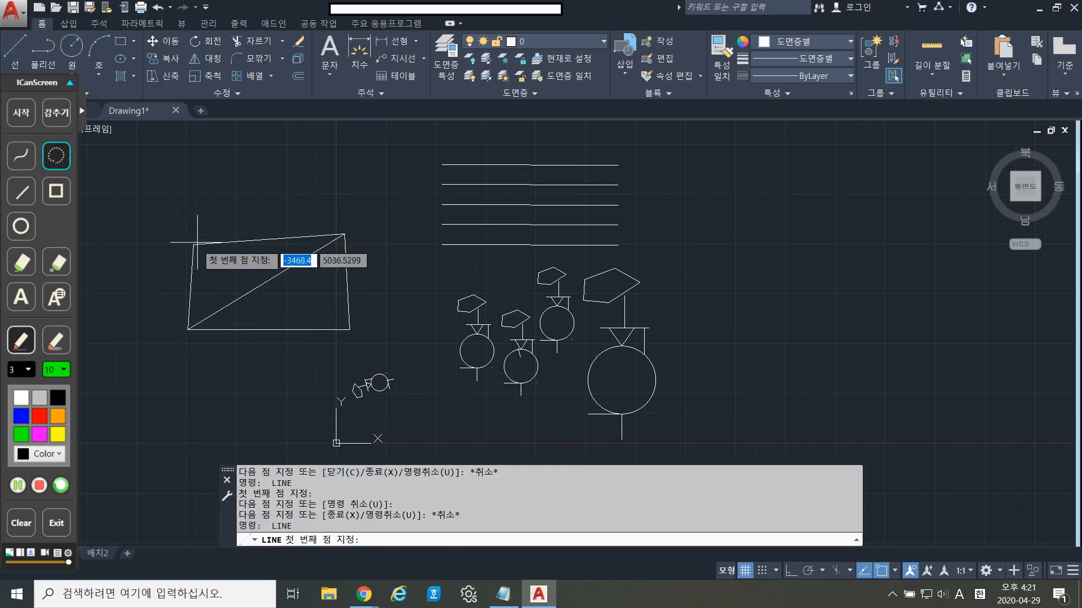
click(194, 245)
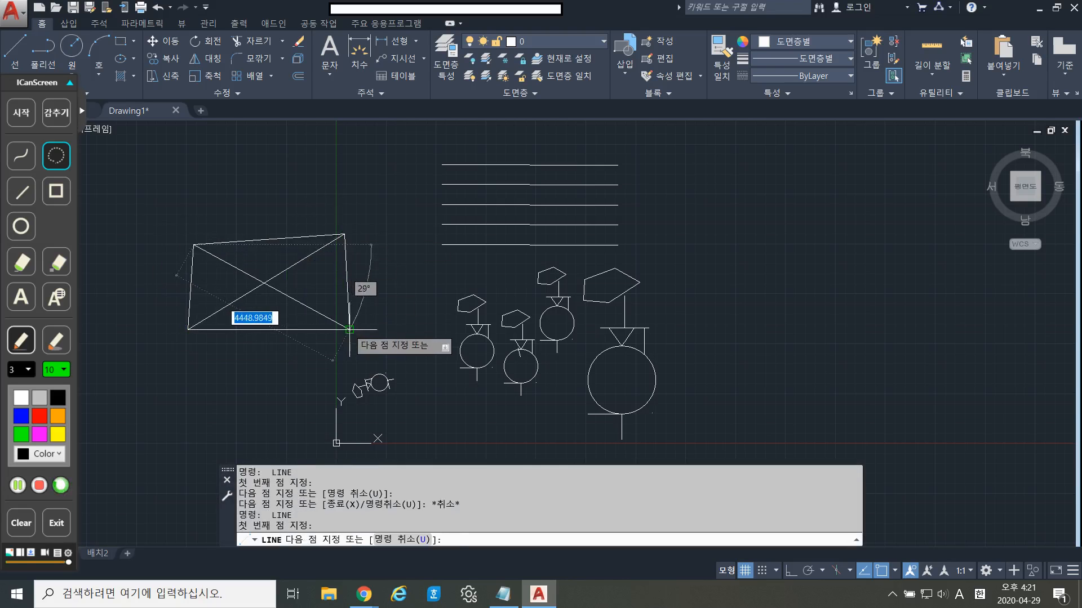
click(349, 329)
key(Escape)
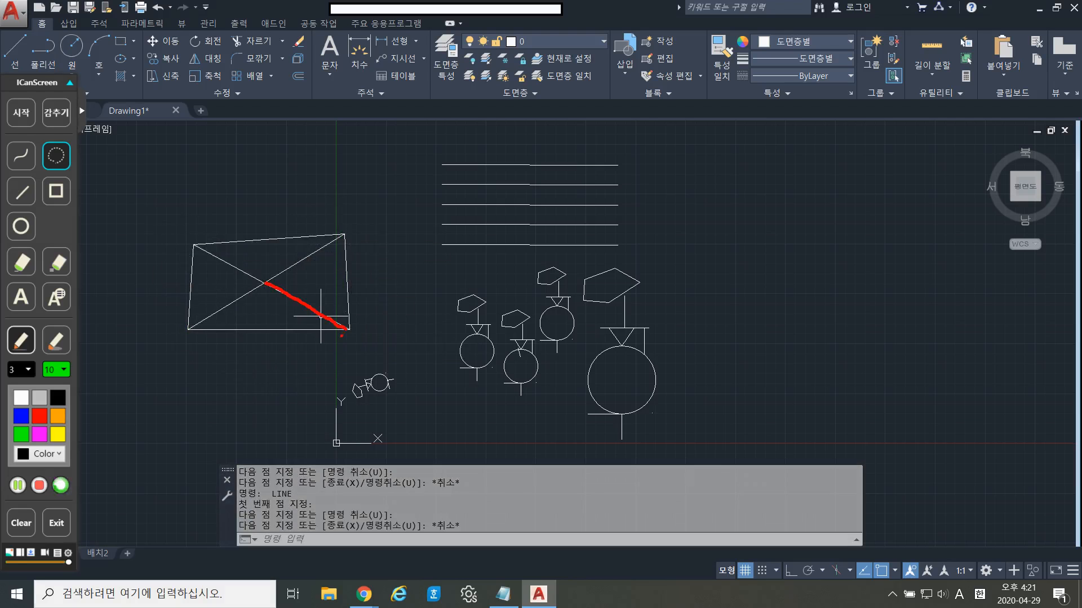
Delete the whole diagonal from the outline's upper-left to lower-right corner, and undo the deletion.
key(Escape)
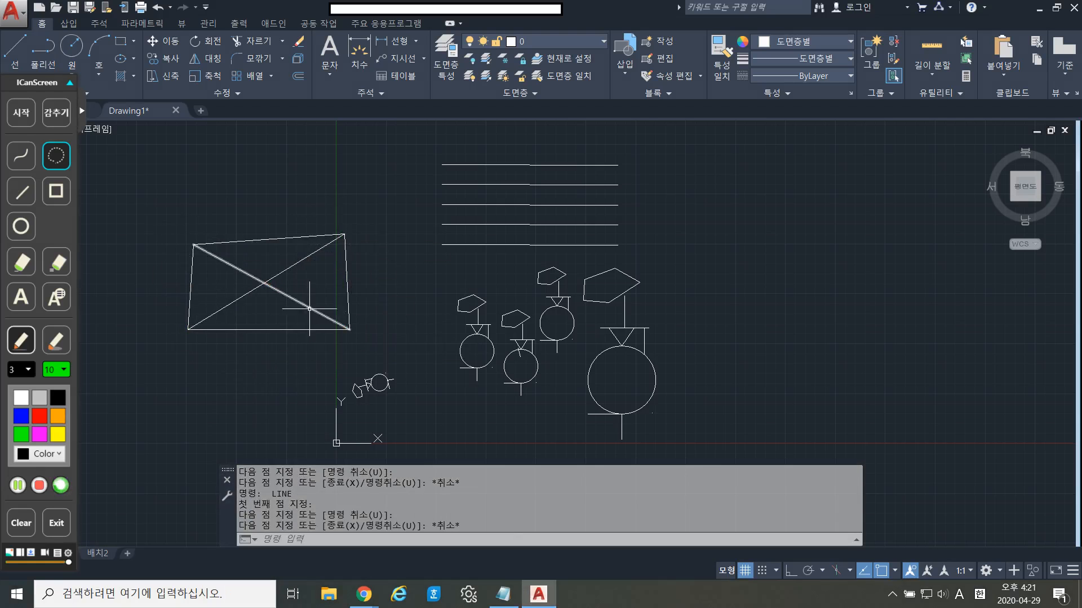
click(309, 307)
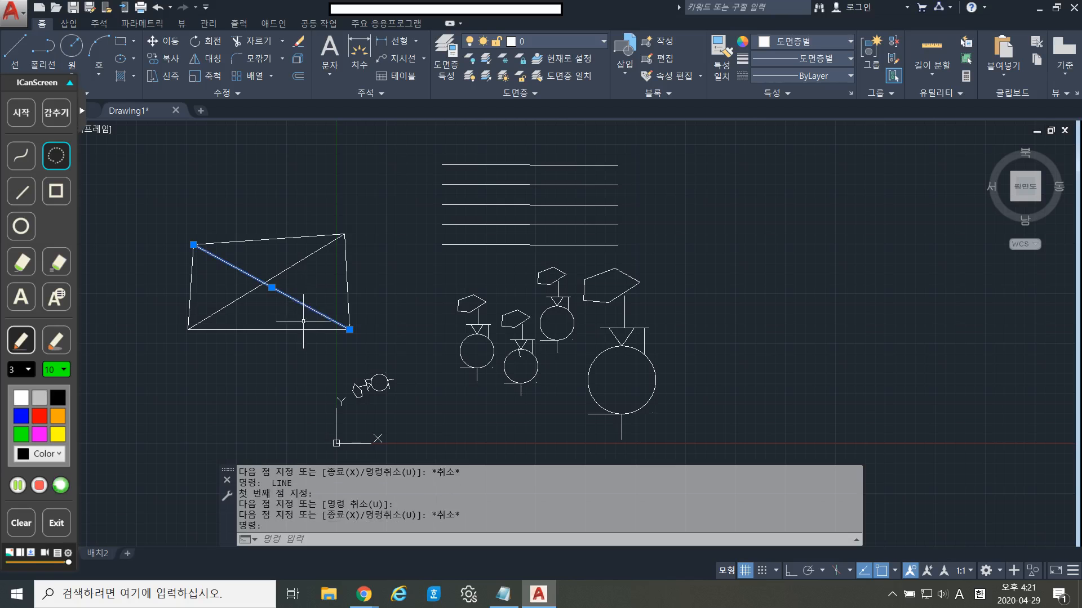
key(Delete)
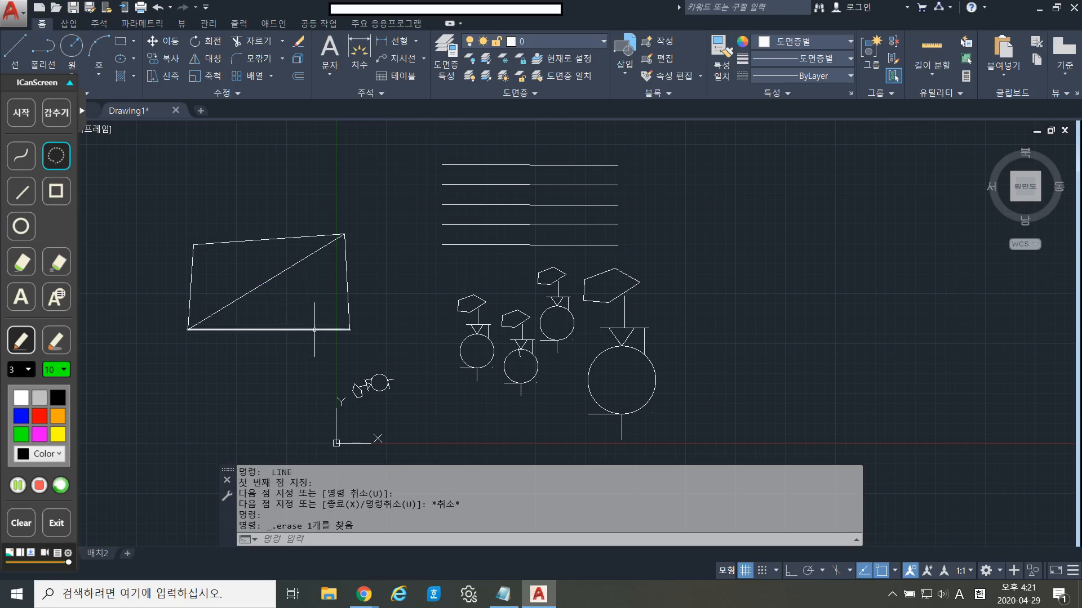
key(ctrl+z)
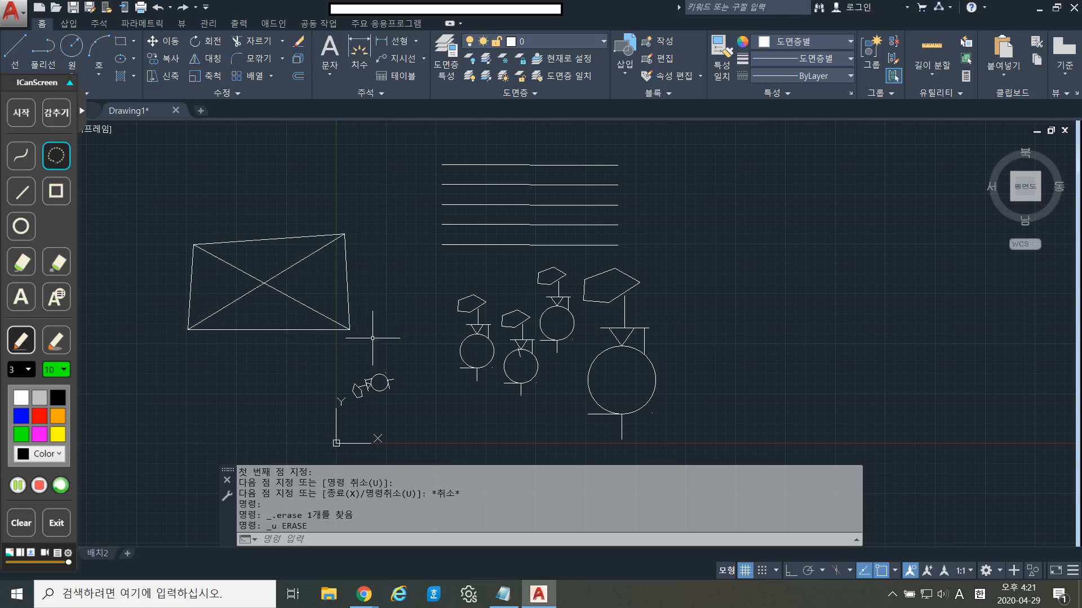
Start the Trim command and try a crossing window around the four-sided outline for the cutting edges.
text(T)
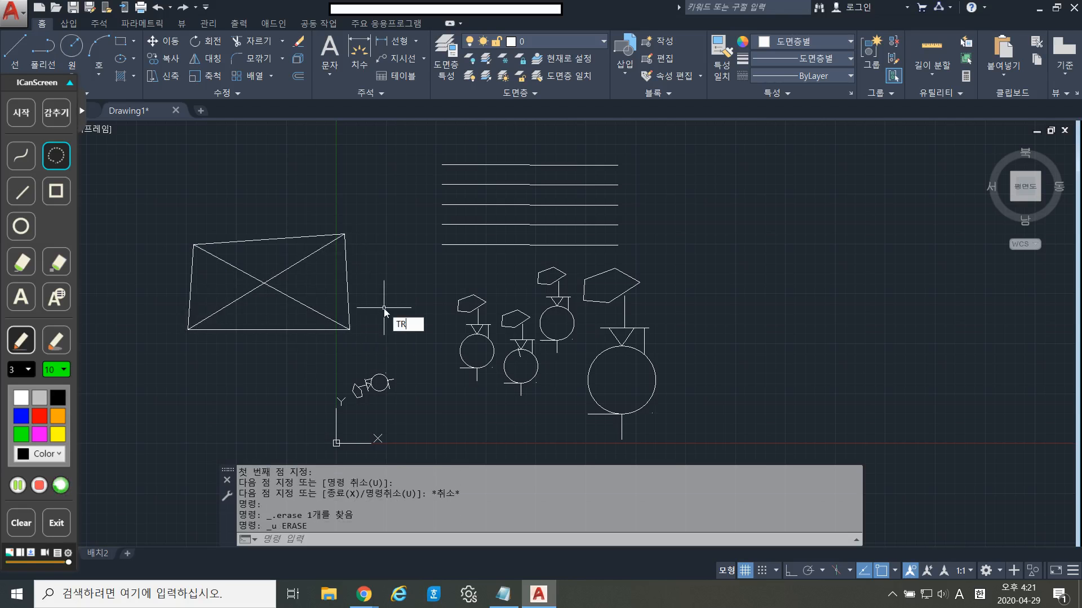
text(R)
key(Return)
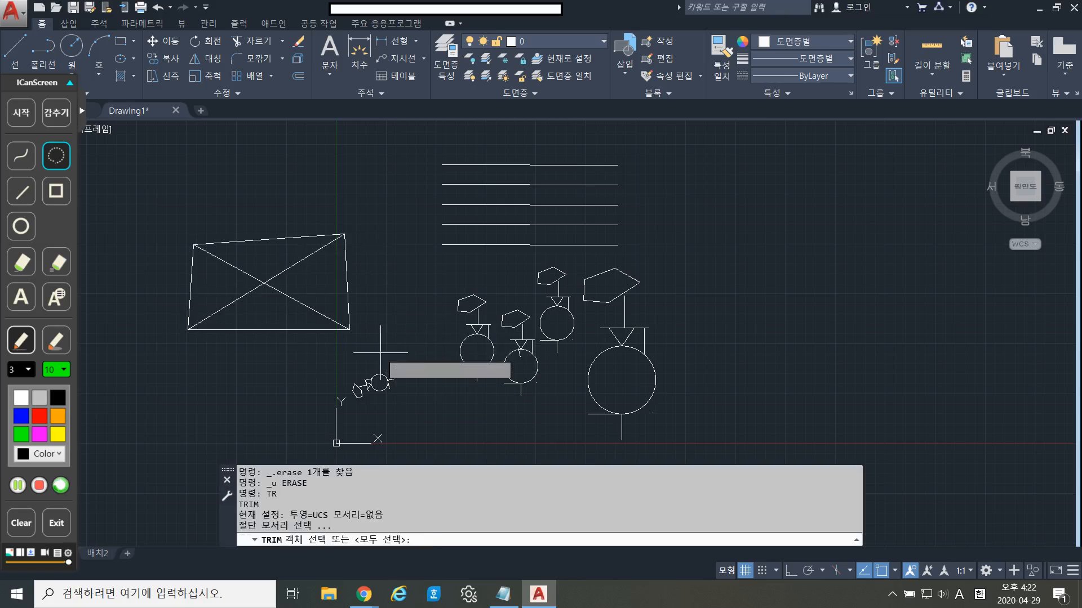
click(380, 352)
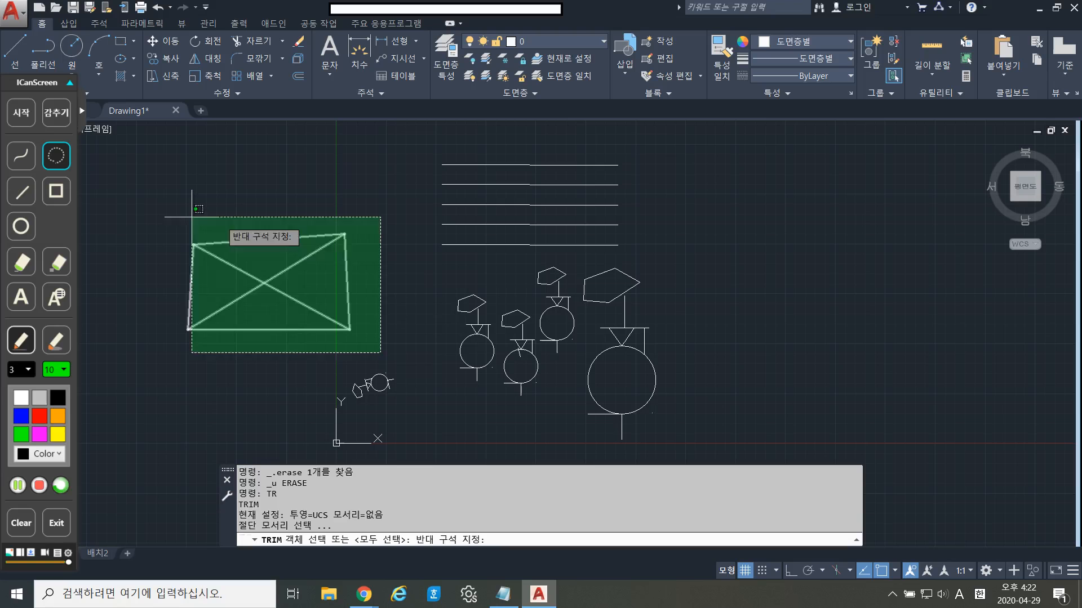
key(Escape)
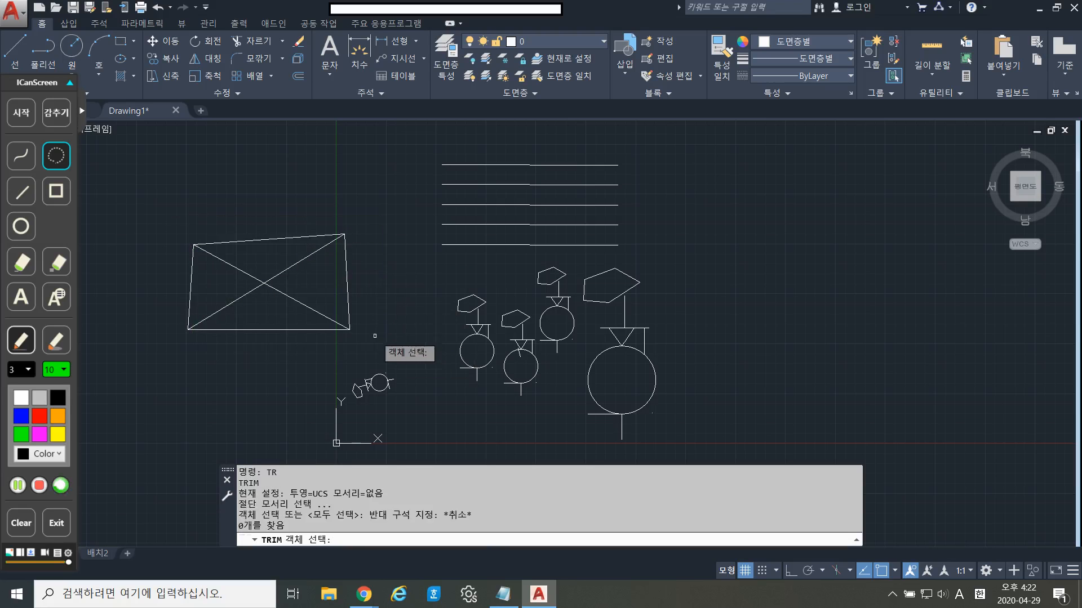
text(TR)
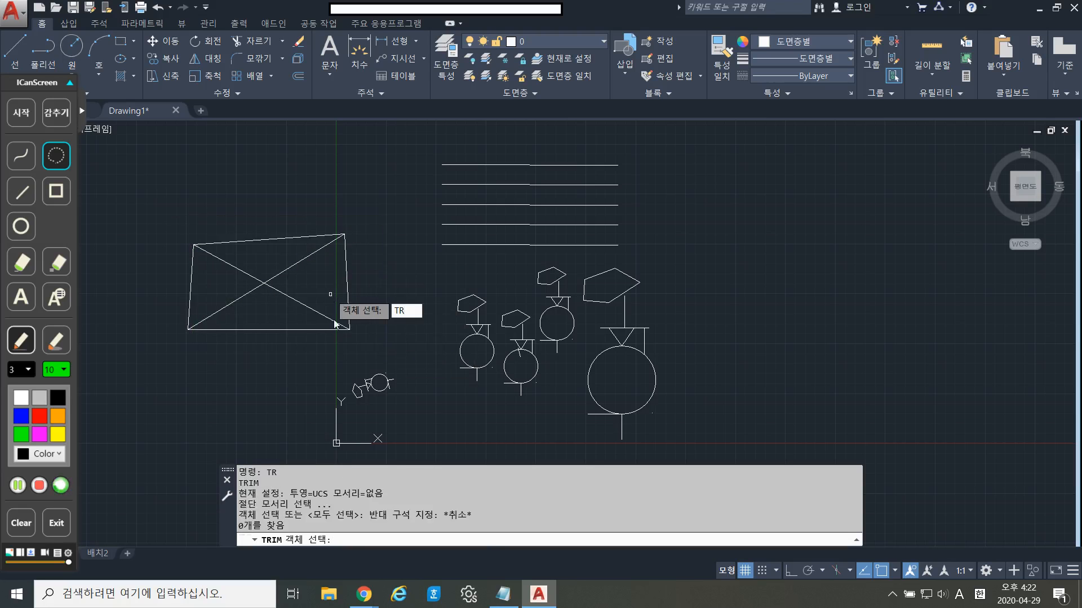
key(Return)
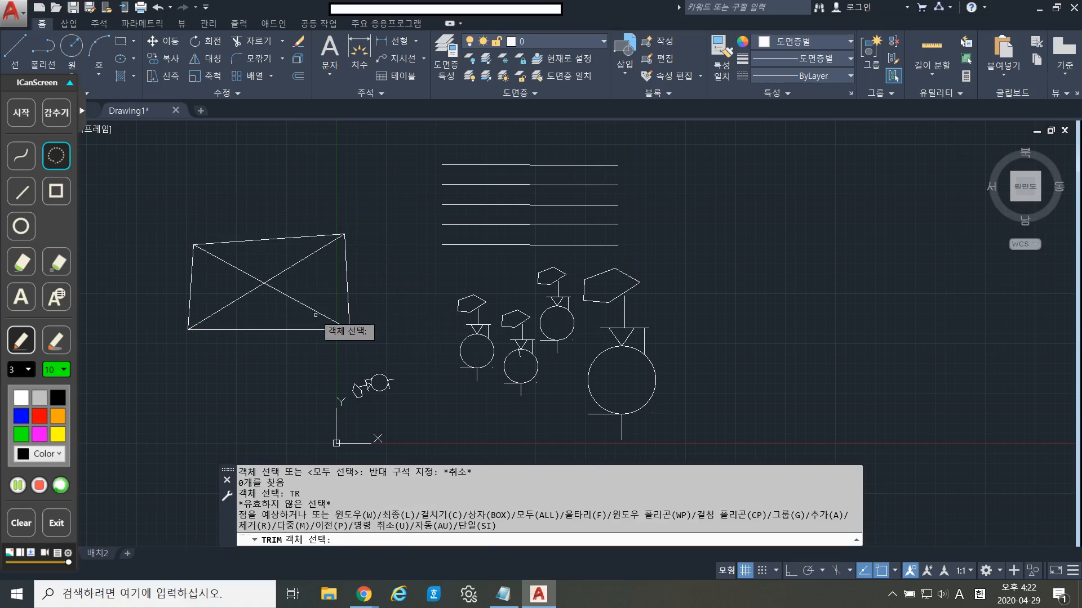
With both diagonals as cutting edges, trim the lower-right diagonal segment at the crossing, and undo the trim.
click(325, 309)
click(310, 310)
click(311, 310)
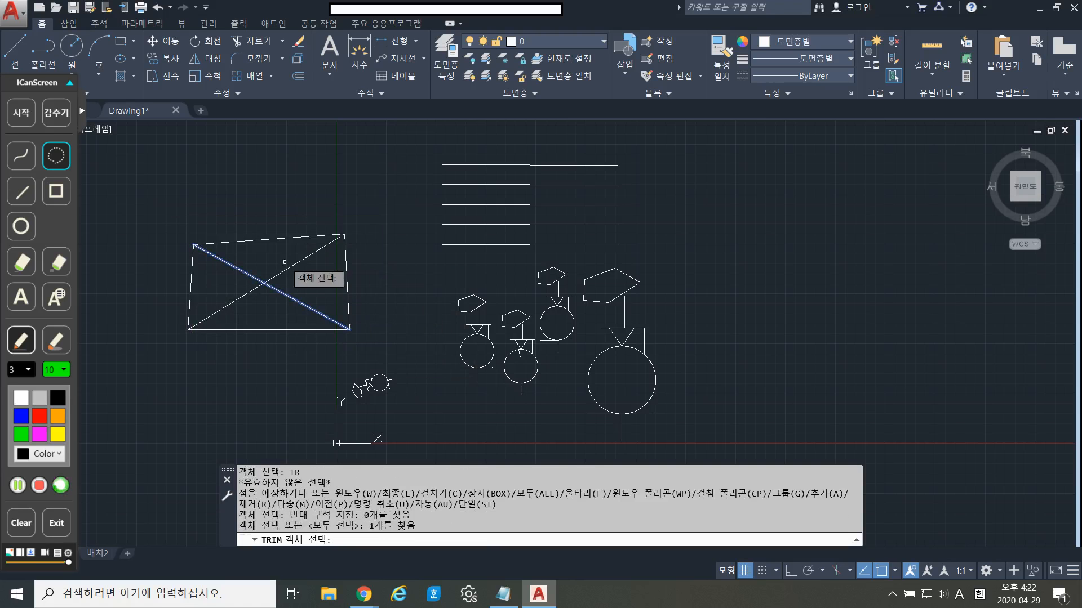
click(286, 269)
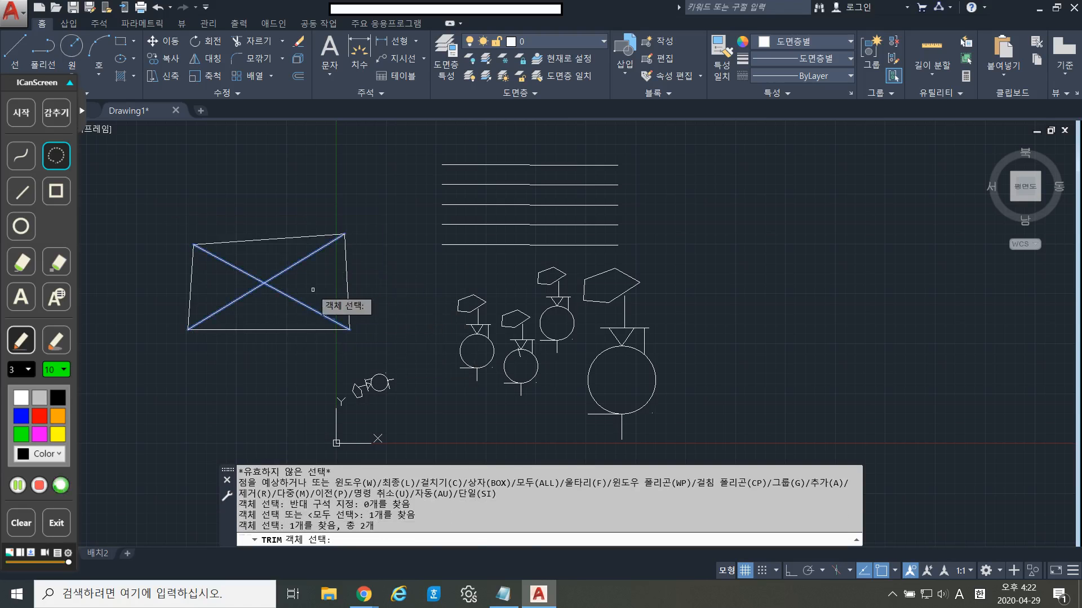
key(Return)
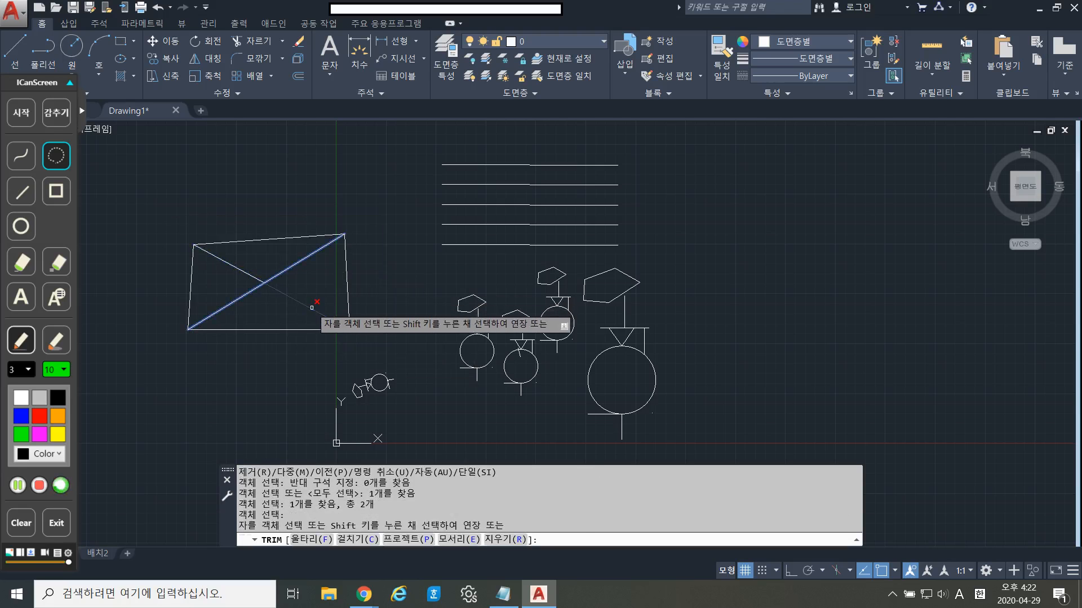
click(311, 308)
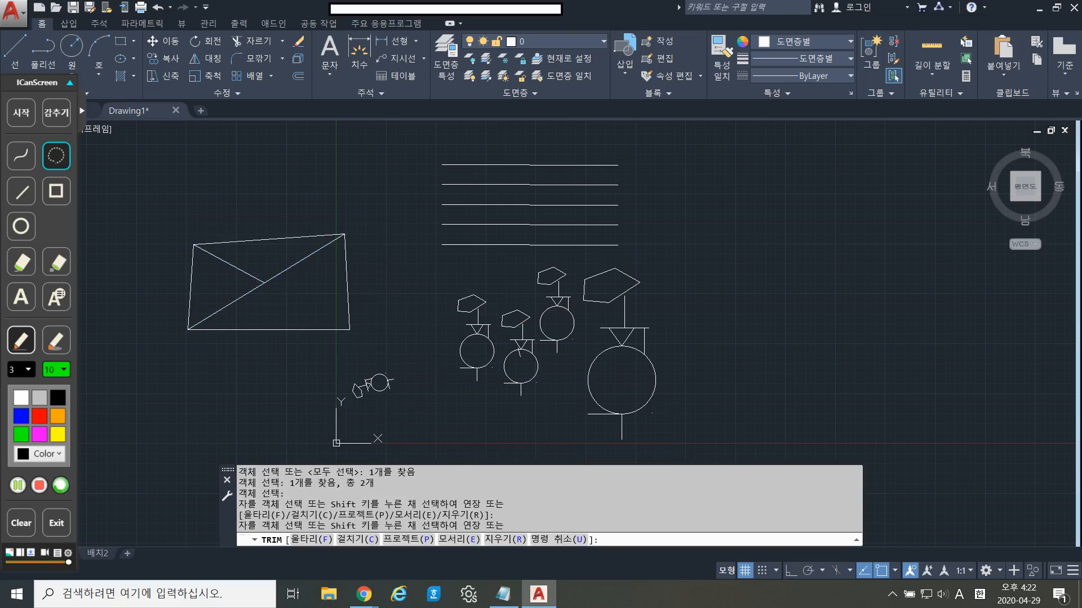
key(Escape)
key(Escape)
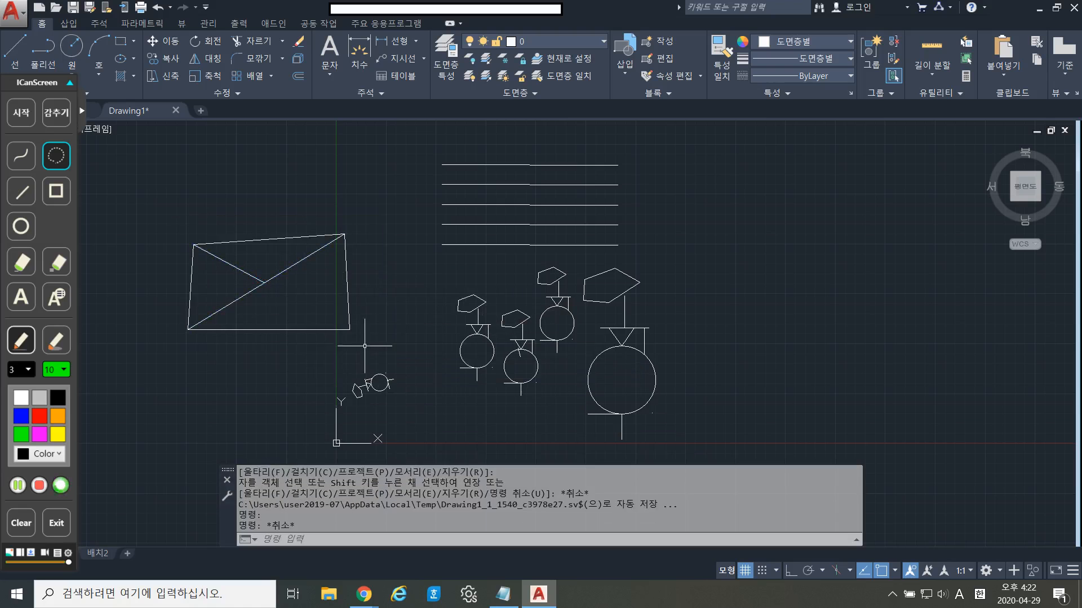
key(ctrl+z)
Trim the lower halves of both diagonals, using the whole outline and its diagonals as cutting edges, to leave an envelope shape.
text(R)
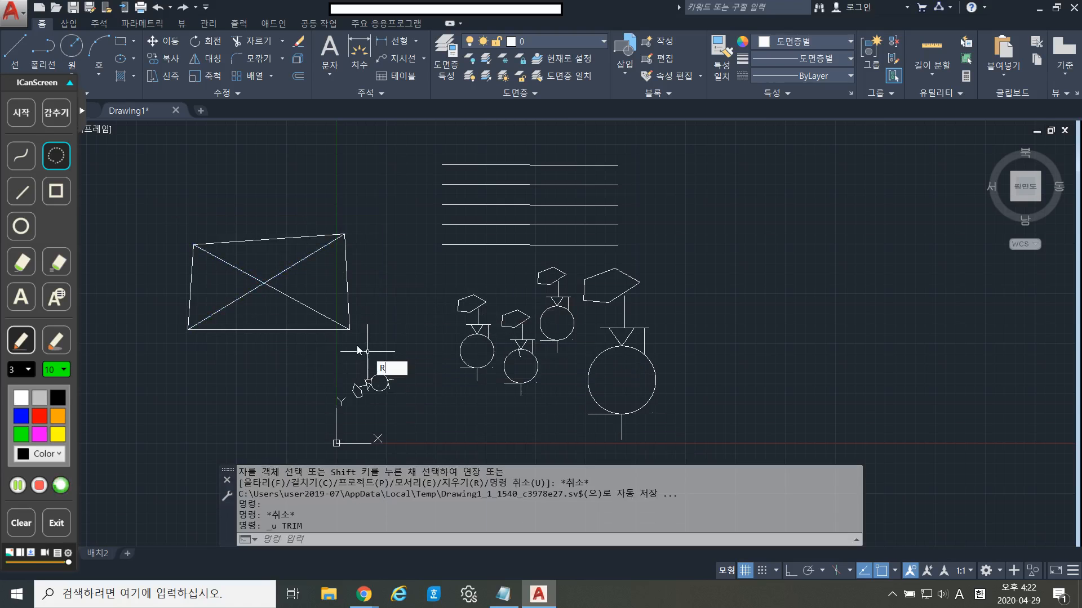
key(BackSpace)
text(TR)
key(Return)
click(357, 345)
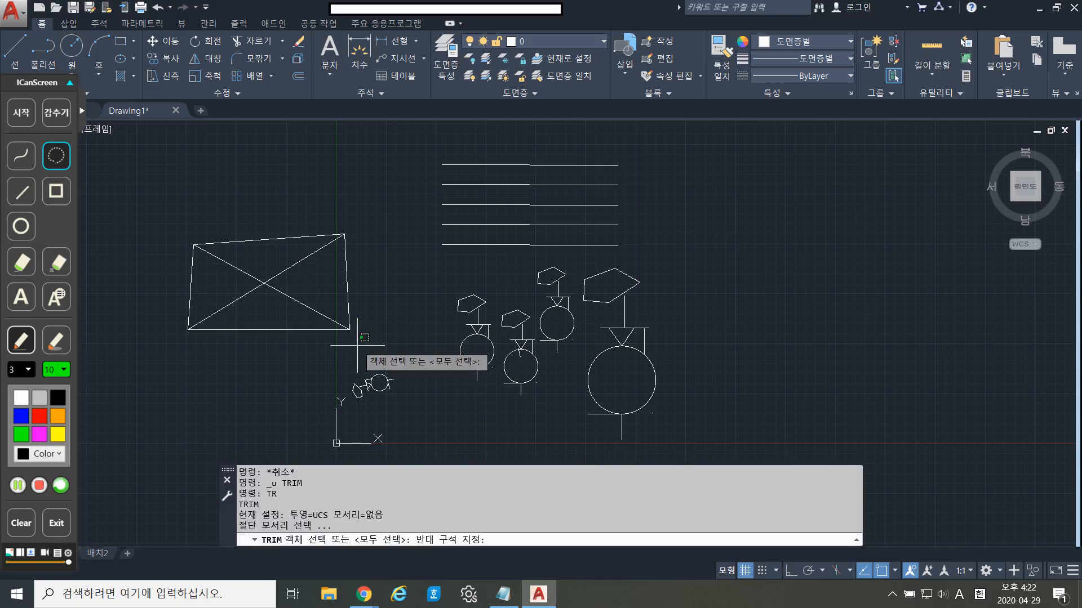
click(217, 209)
key(Return)
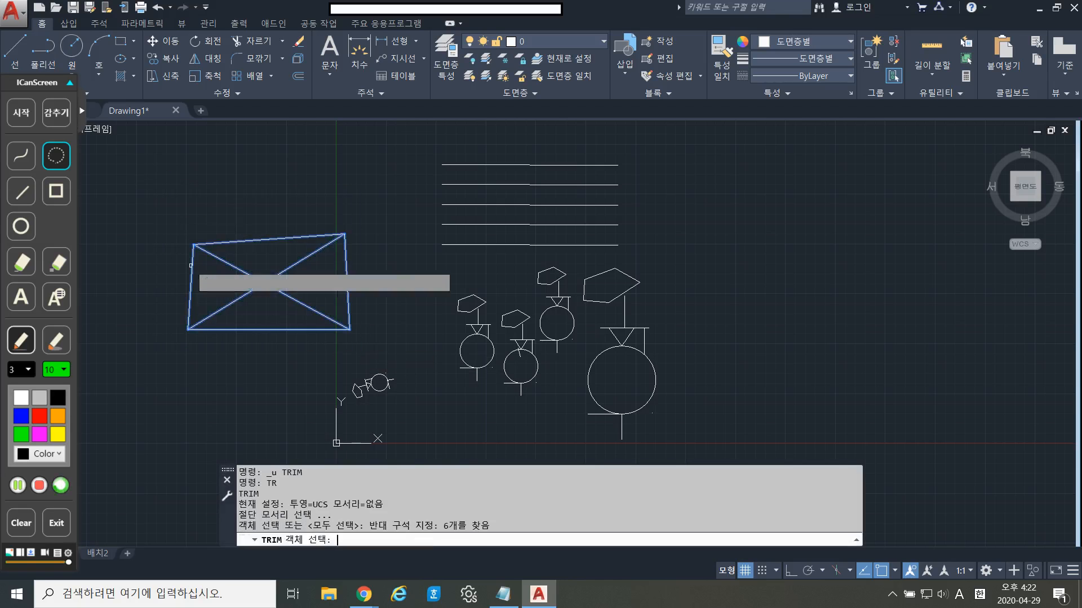
click(298, 302)
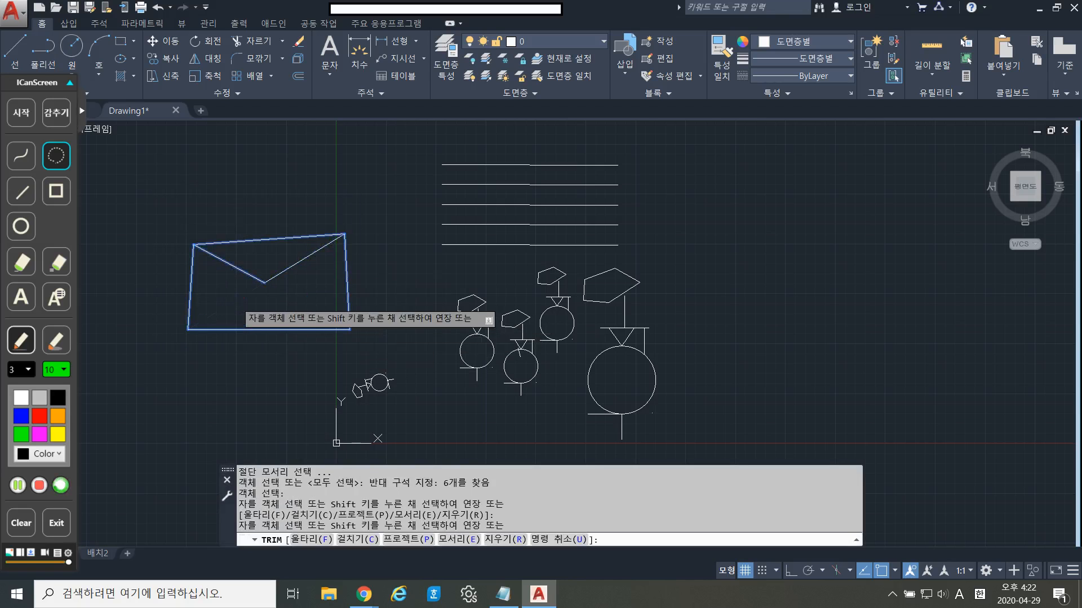
click(236, 301)
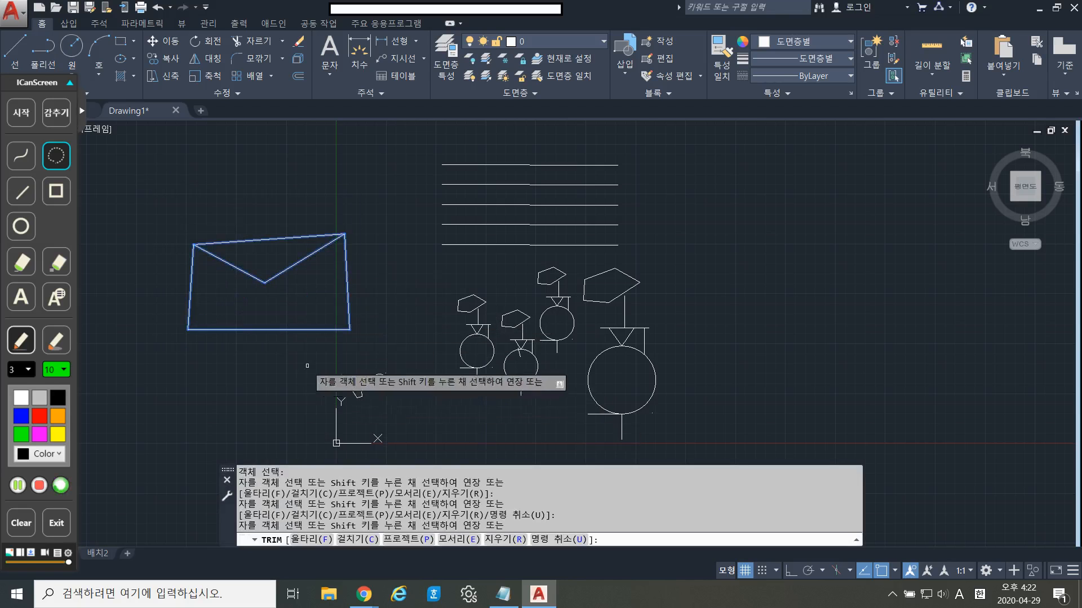
Switch to the Notepad shortcut list and place the text cursor at the shortcut of the Stretch entry.
click(515, 604)
click(857, 258)
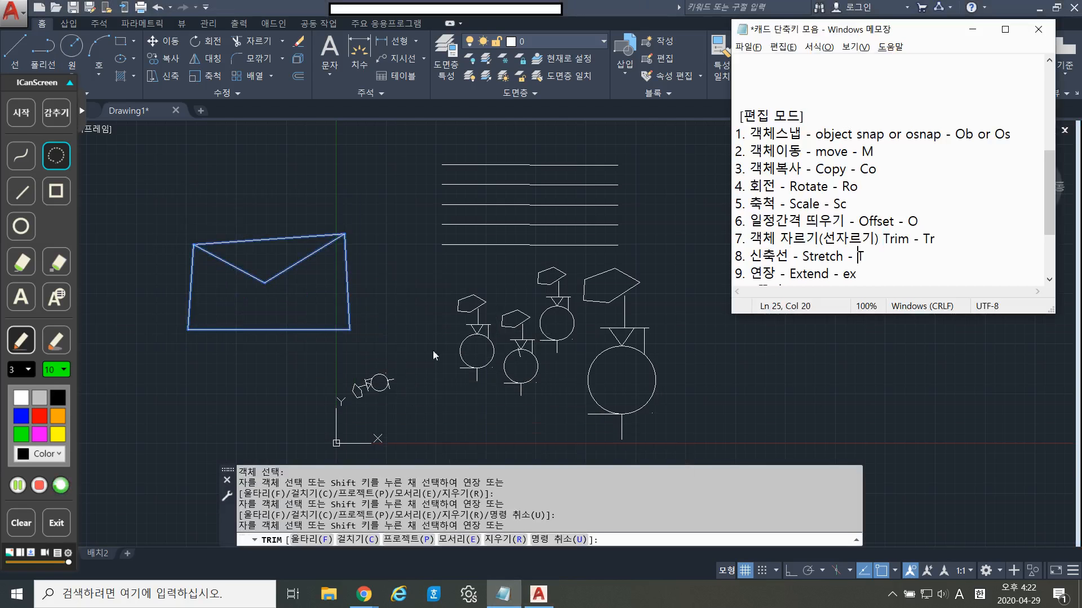